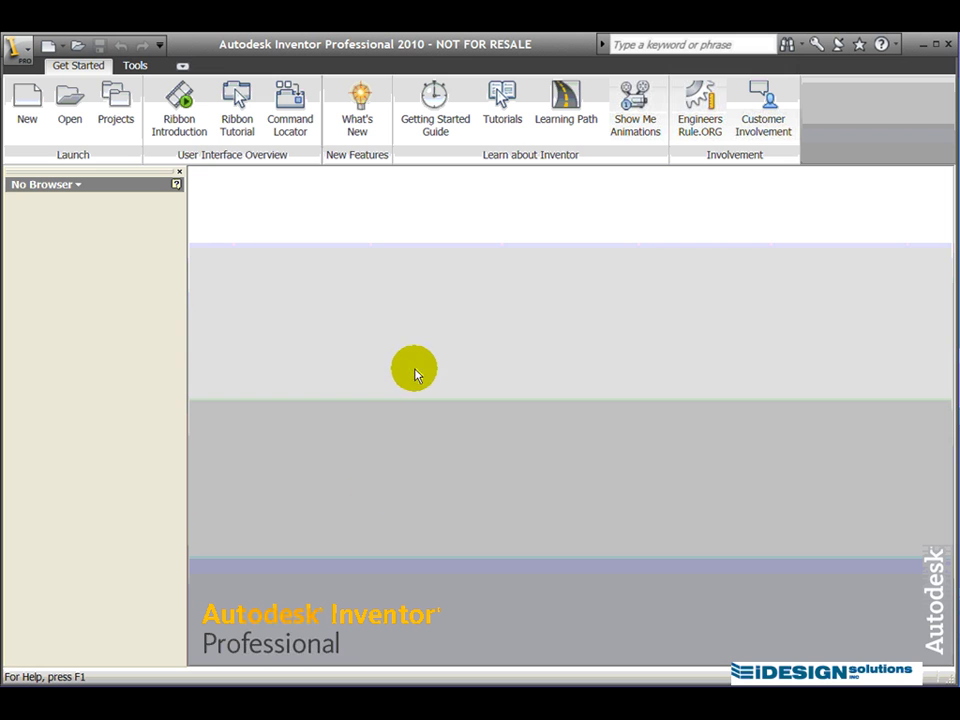
Create a new assembly file from the English Standard (in).iam template
{"action": "left_click", "coordinate": [30, 110]}
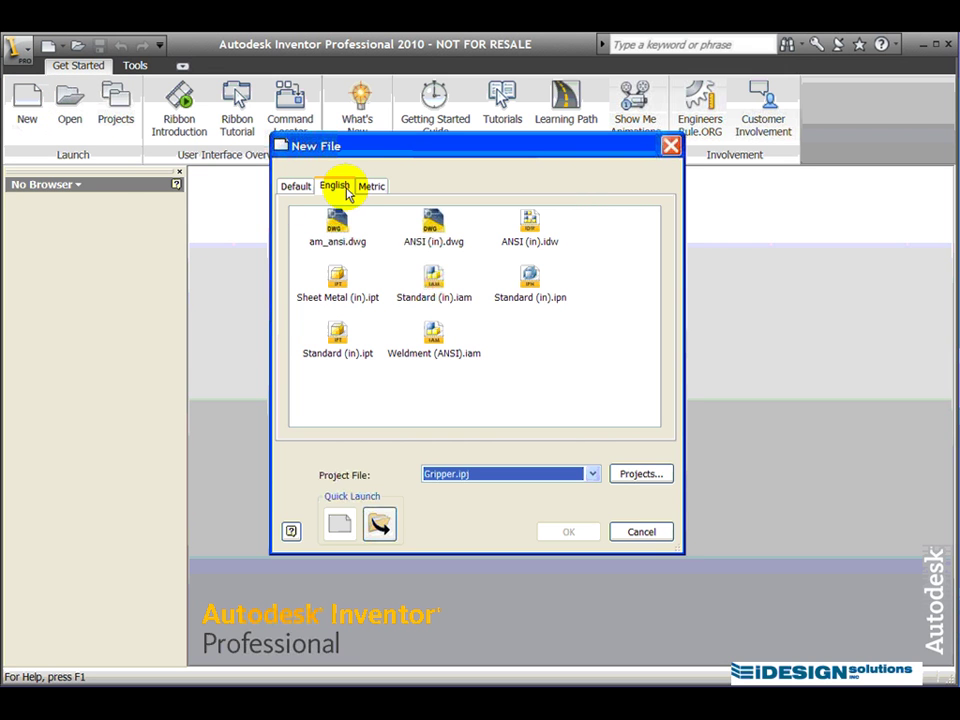
{"action": "left_click", "coordinate": [338, 350]}
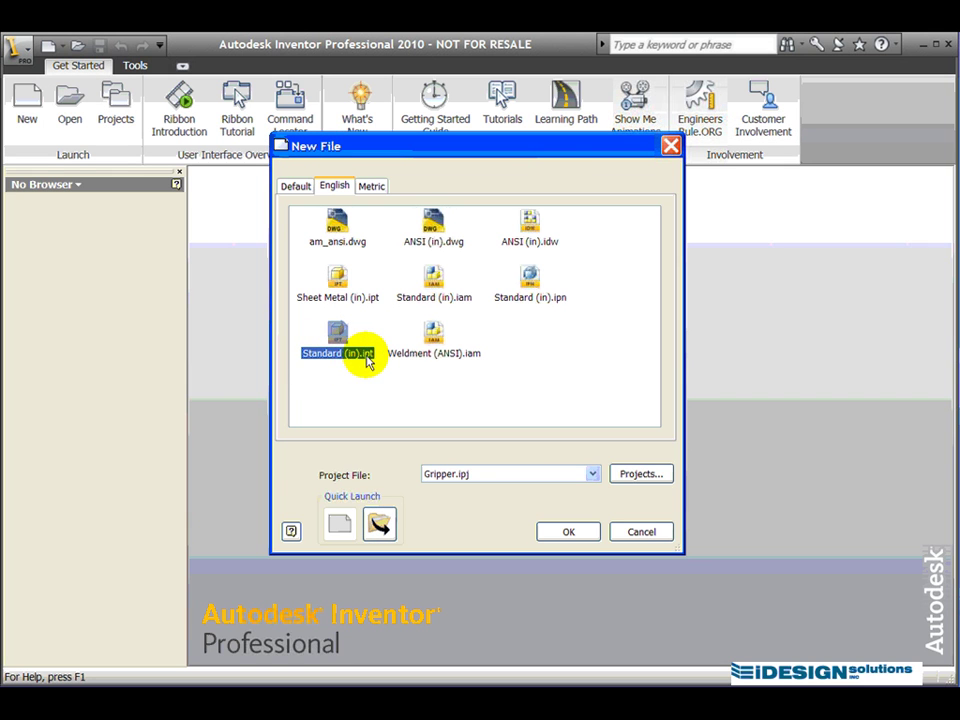
{"action": "left_click", "coordinate": [433, 297]}
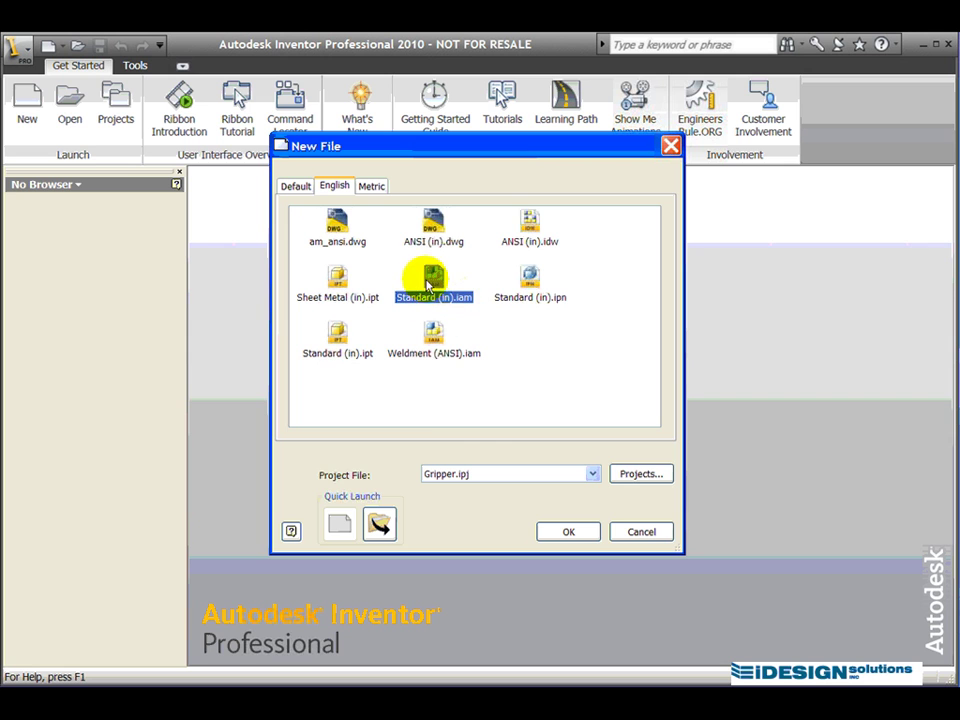
{"action": "left_click", "coordinate": [582, 533]}
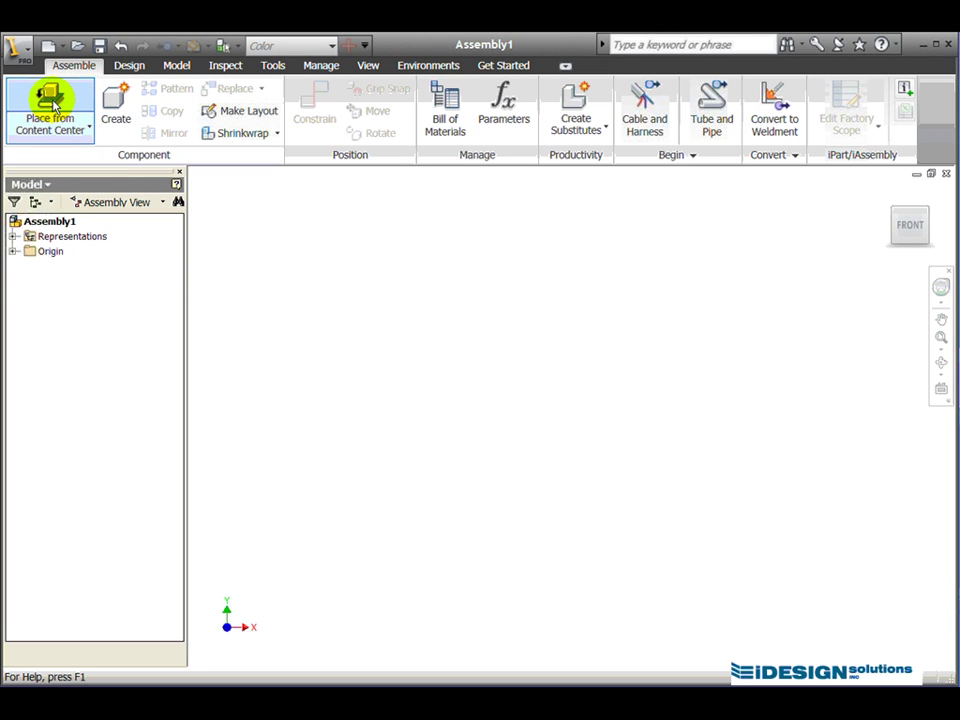
Place one instance of Piston Bottom.ipt from the gripper folder as the assembly's first component
{"action": "left_click", "coordinate": [89, 132]}
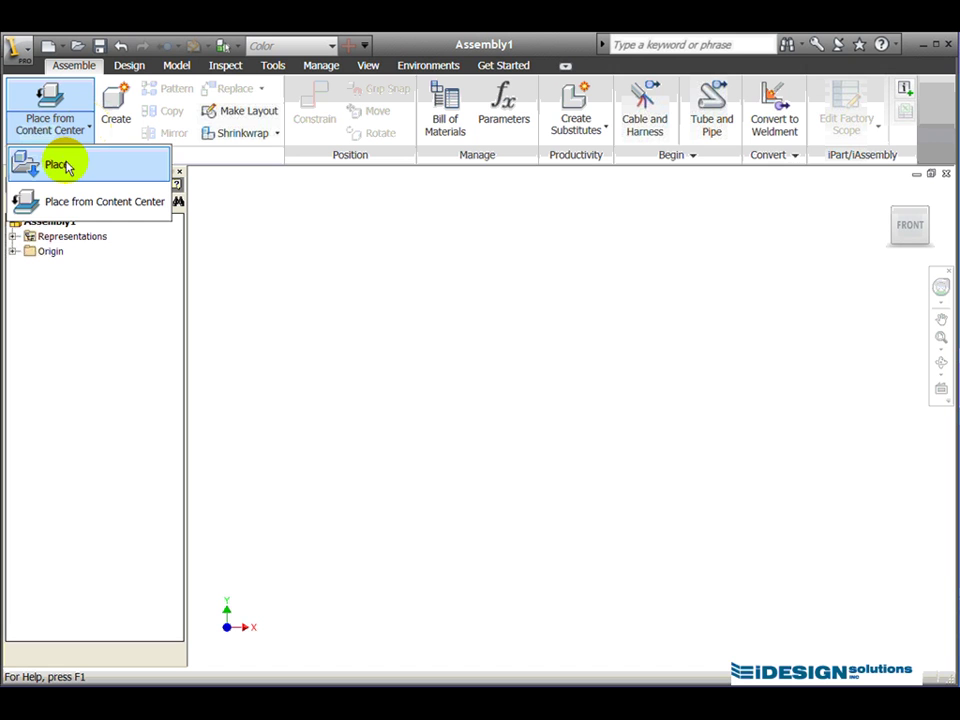
{"action": "left_click", "coordinate": [62, 167]}
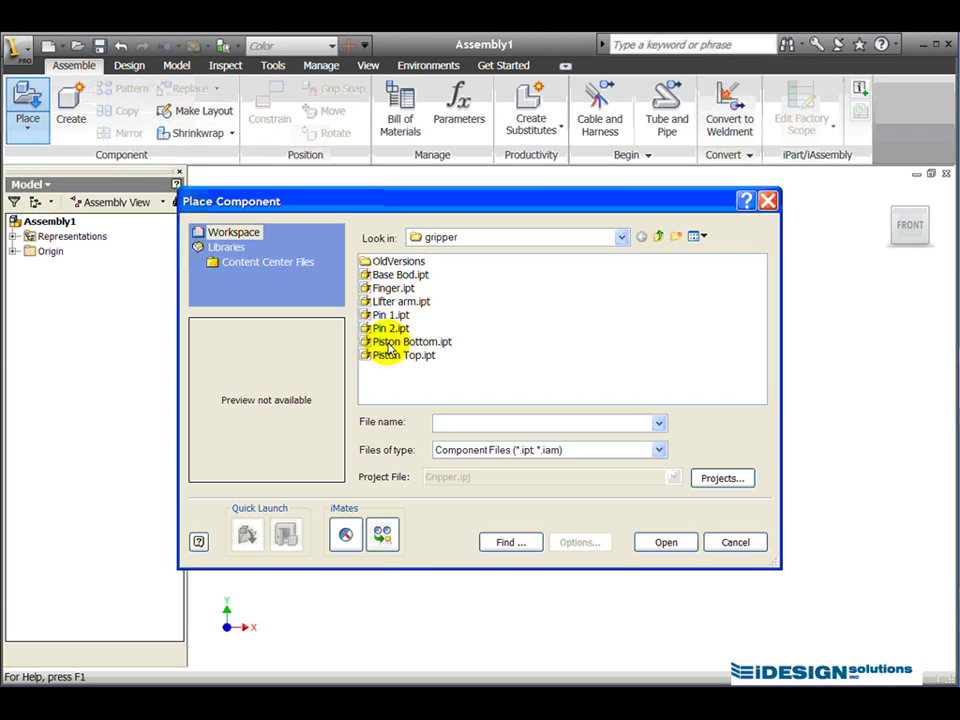
{"action": "left_click", "coordinate": [390, 342]}
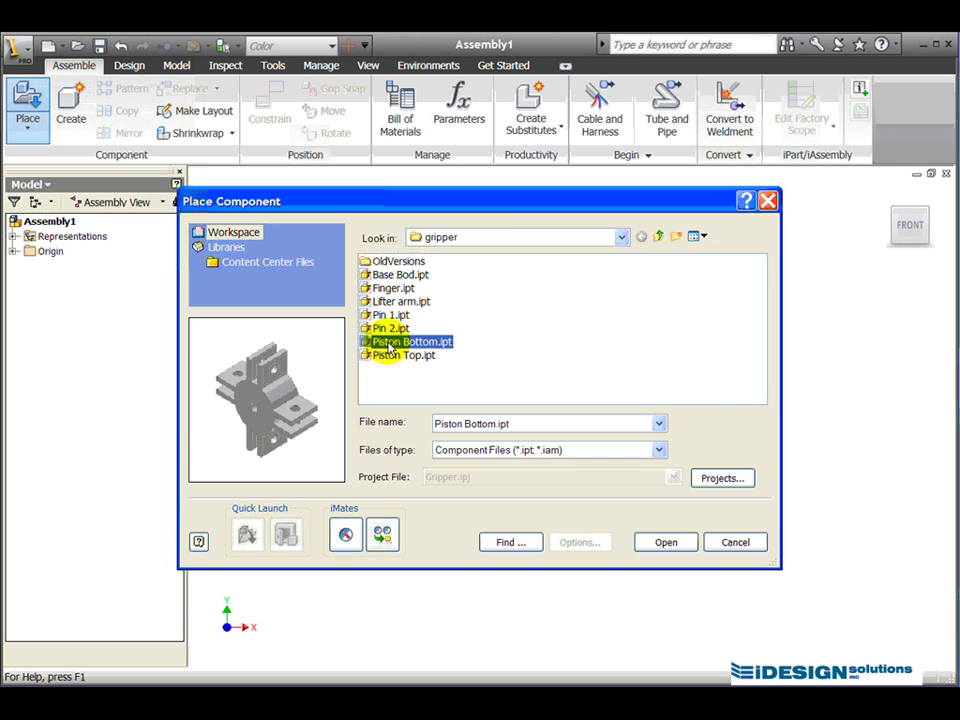
{"action": "left_click", "coordinate": [668, 545]}
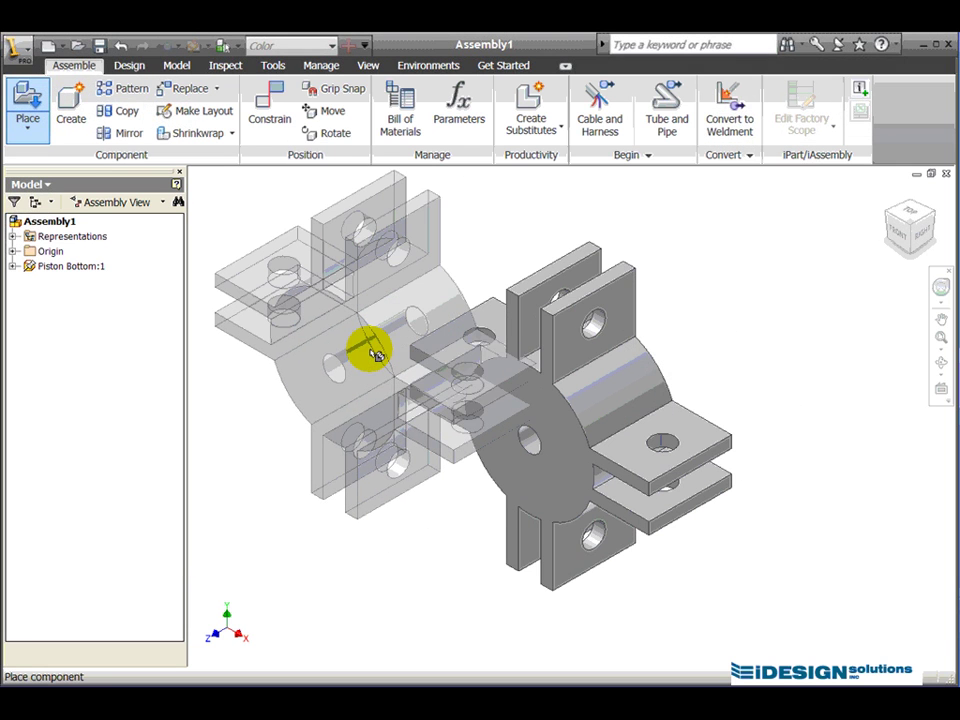
{"action": "right_click", "coordinate": [370, 355]}
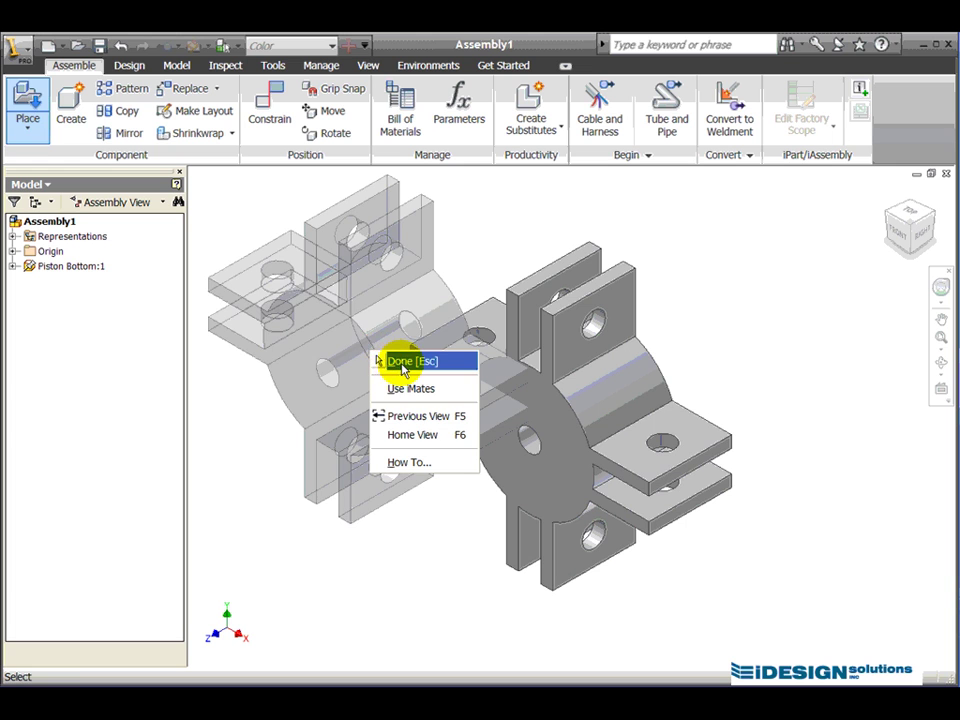
{"action": "left_click", "coordinate": [382, 361]}
Place one instance of Base Bod.ipt in the empty space beside the piston bottom
{"action": "middle_click_drag", "start_coordinate": [548, 410], "coordinate": [385, 472]}
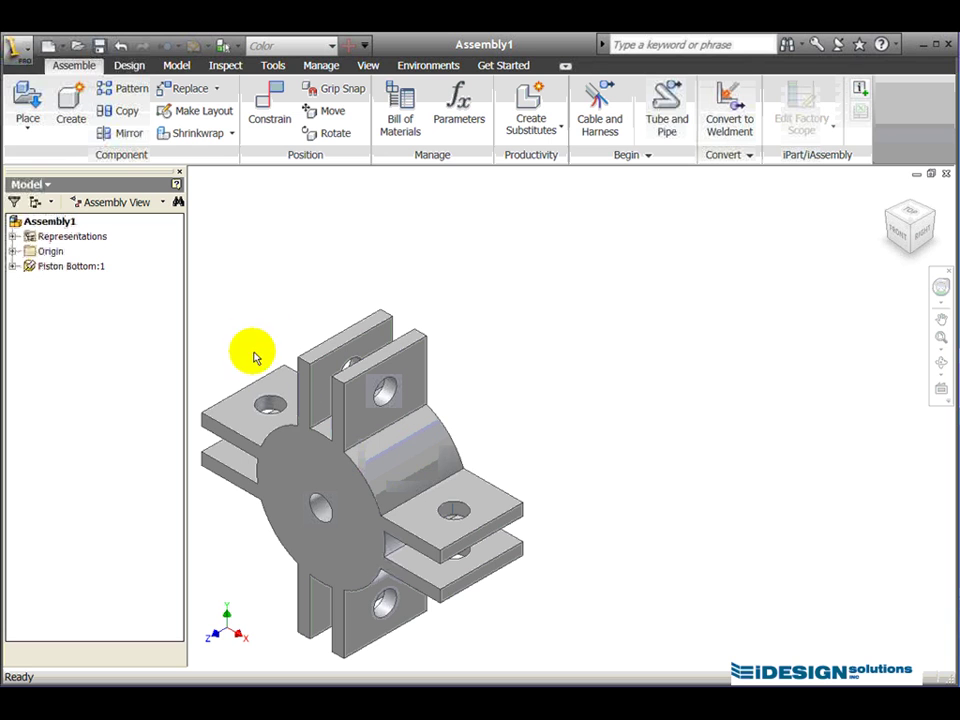
{"action": "left_click", "coordinate": [30, 108]}
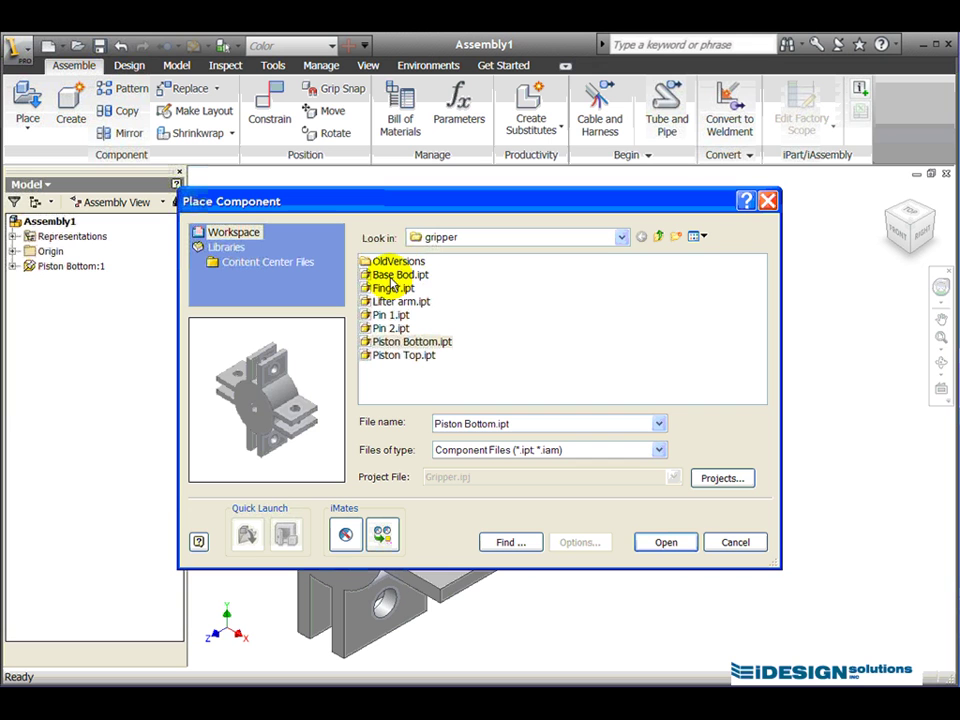
{"action": "left_click", "coordinate": [388, 274]}
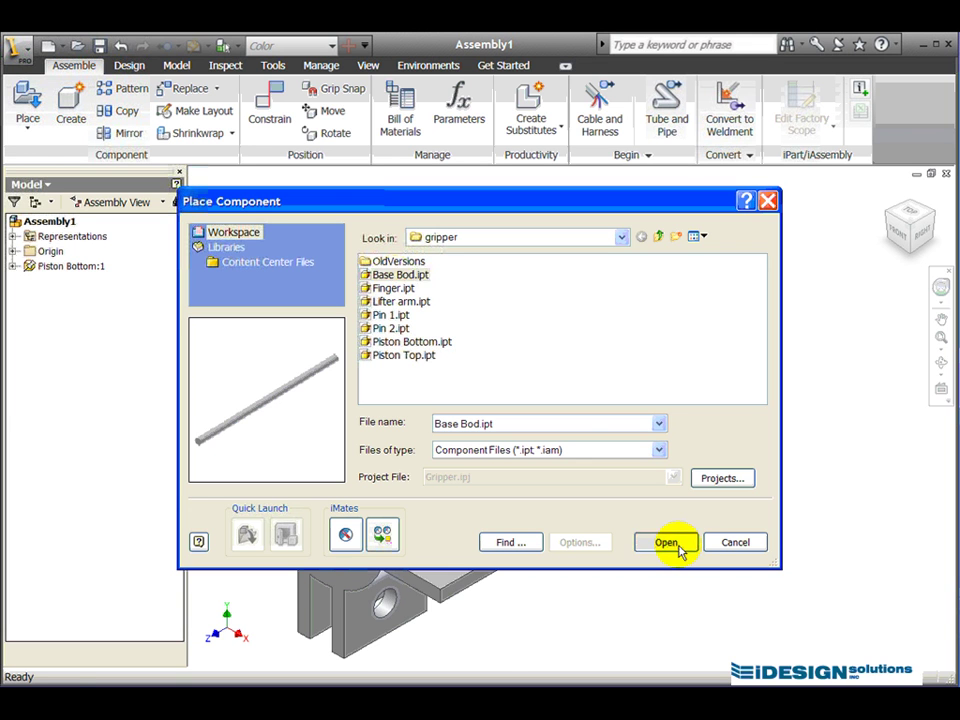
{"action": "left_click", "coordinate": [671, 542]}
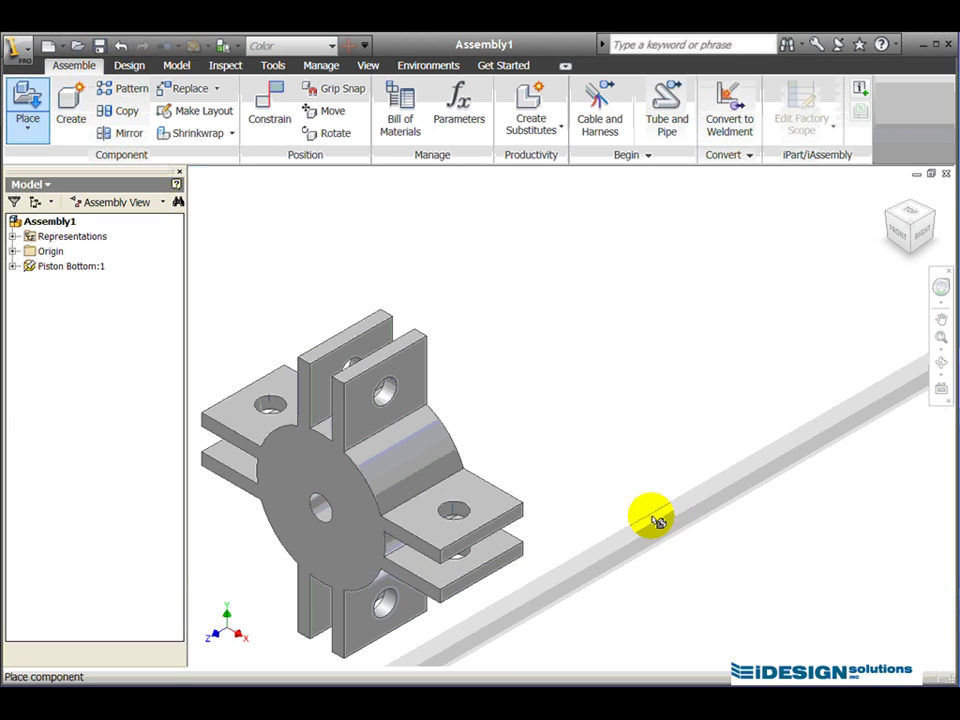
{"action": "left_click", "coordinate": [793, 461]}
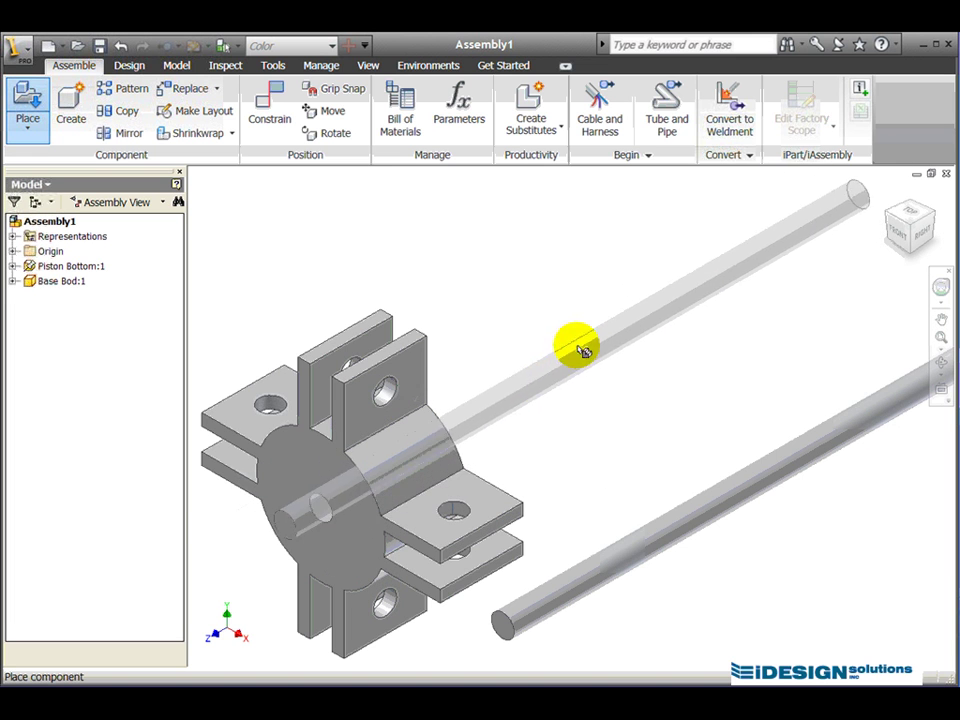
{"action": "right_click", "coordinate": [589, 363]}
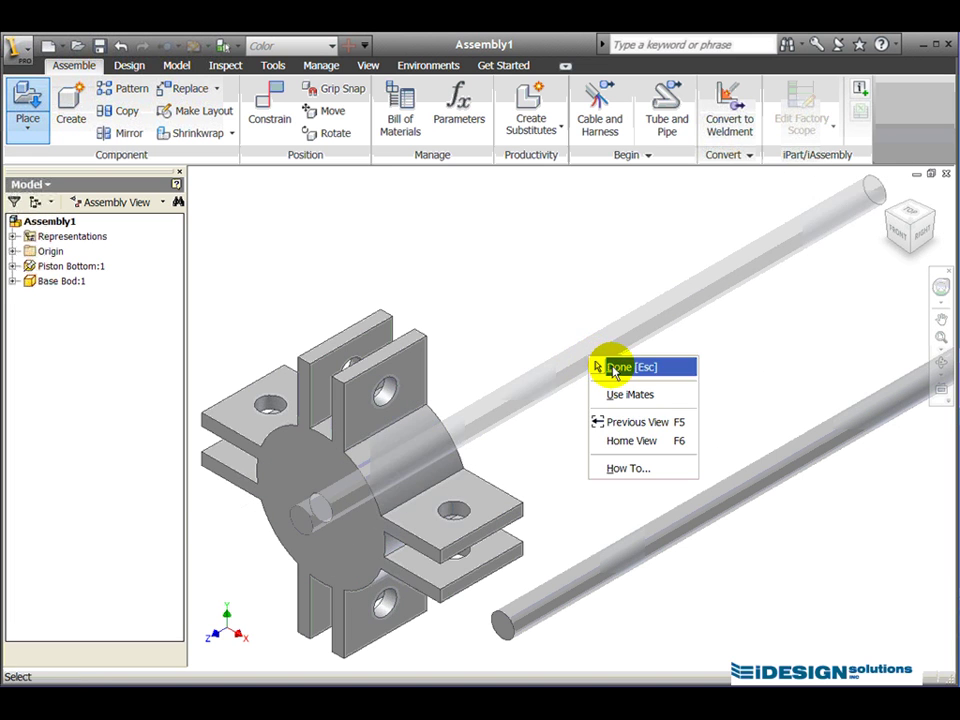
{"action": "left_click", "coordinate": [613, 369]}
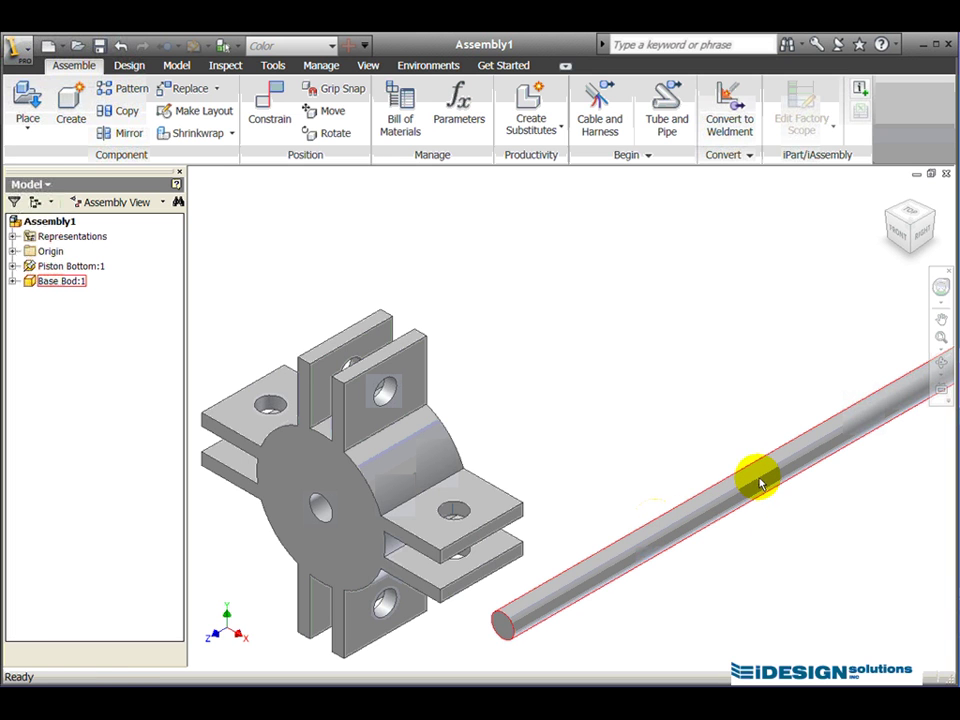
Move the rod closer to the piston bottom and mate its axis to the central hole's axis with 0.000 in offset
{"action": "left_click_drag", "start_coordinate": [735, 486], "coordinate": [645, 436]}
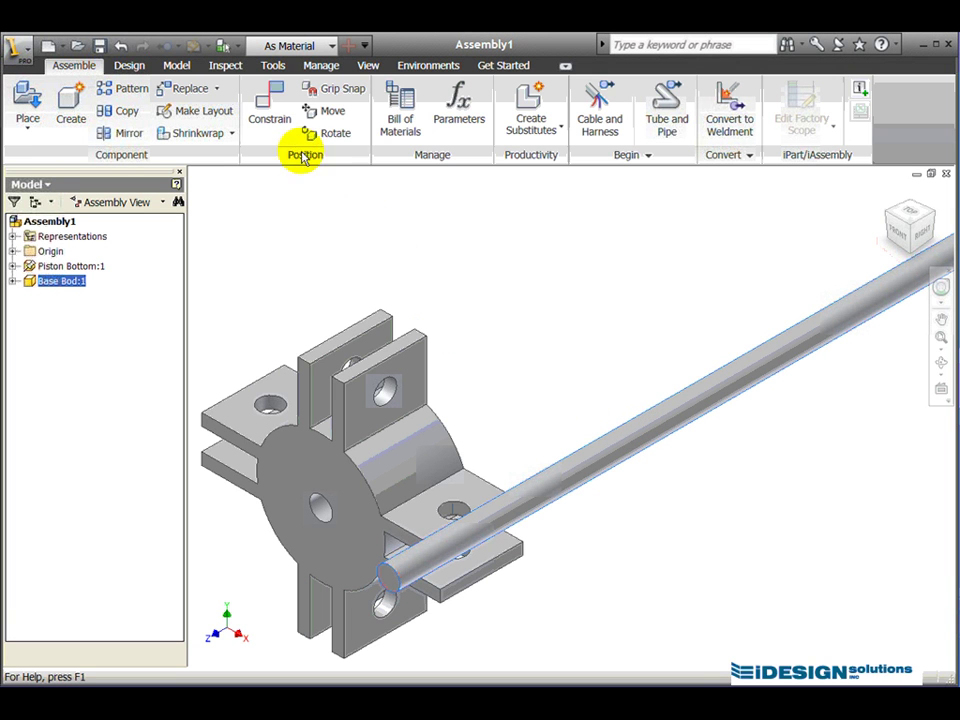
{"action": "left_click", "coordinate": [272, 118]}
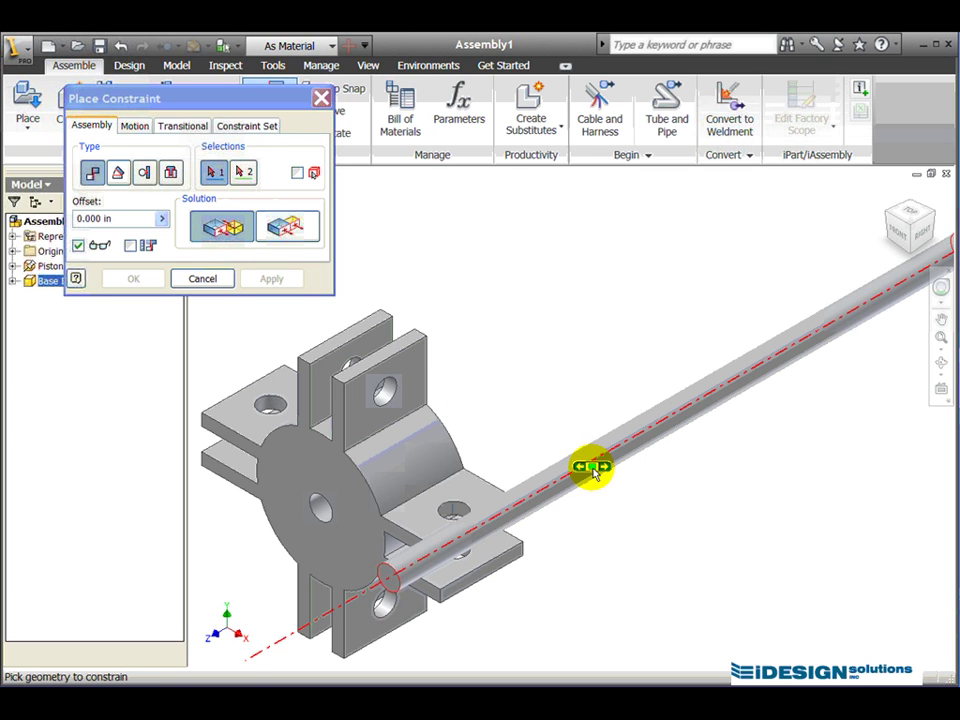
{"action": "left_click", "coordinate": [595, 468]}
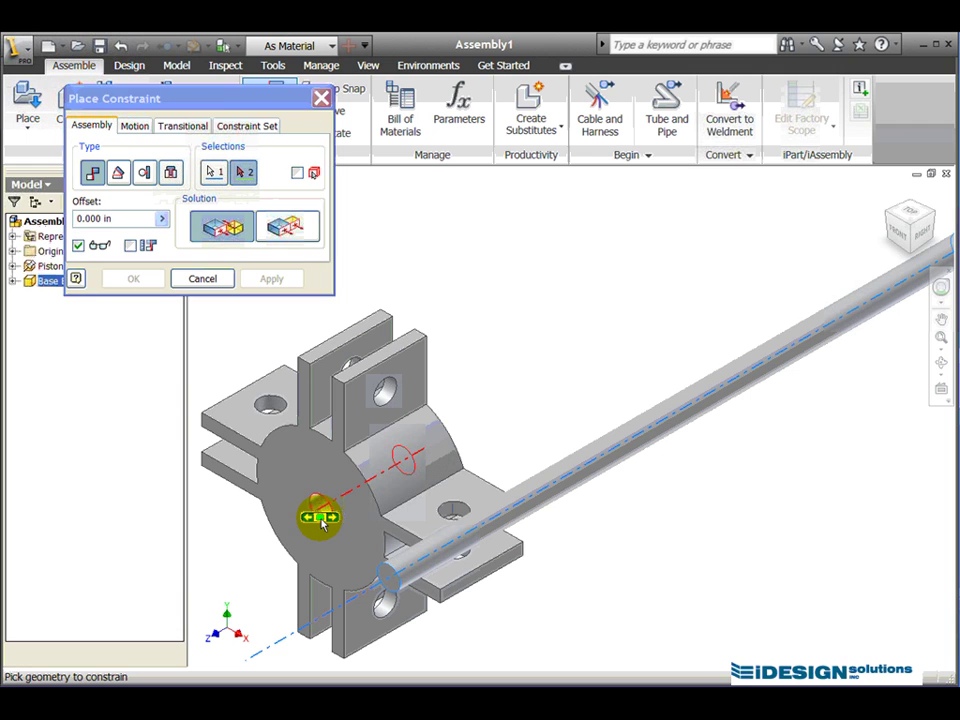
{"action": "left_click", "coordinate": [320, 518]}
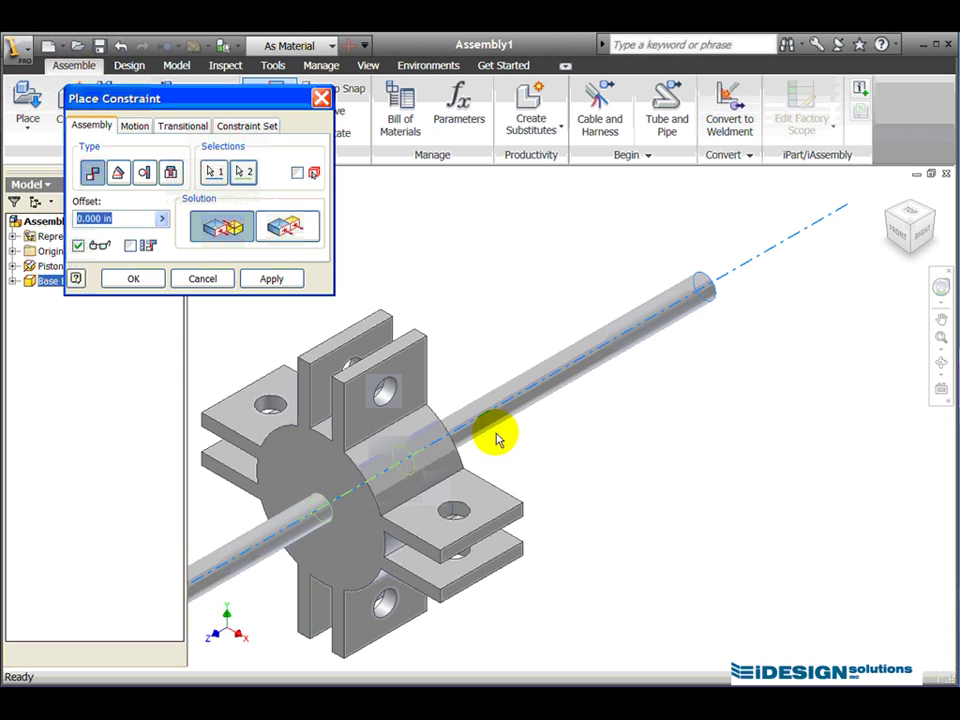
{"action": "left_click", "coordinate": [272, 280]}
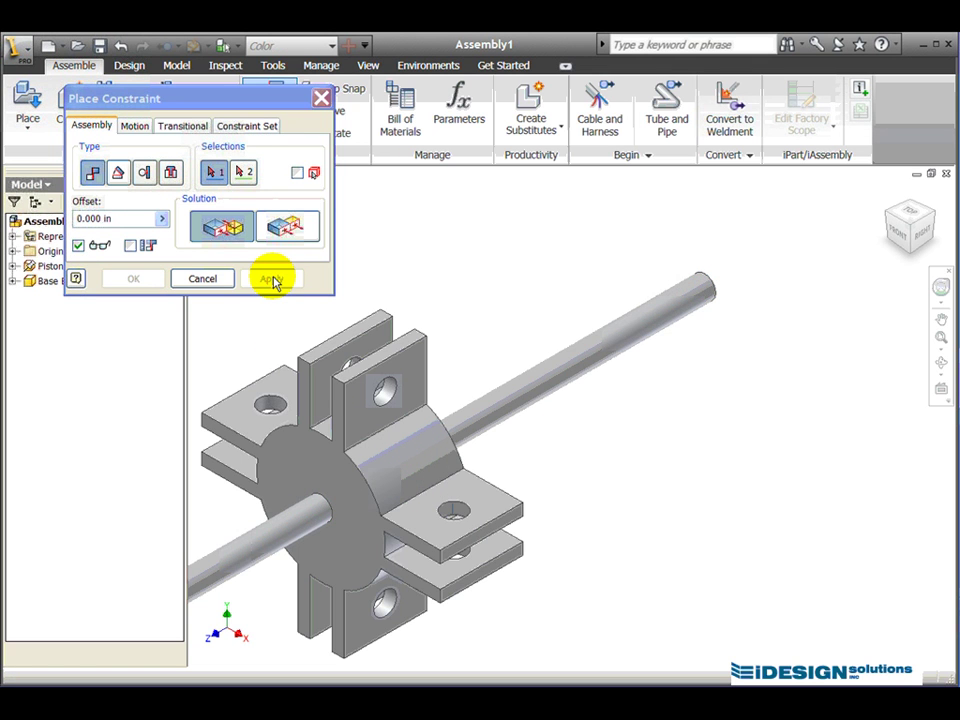
{"action": "left_click", "coordinate": [203, 279]}
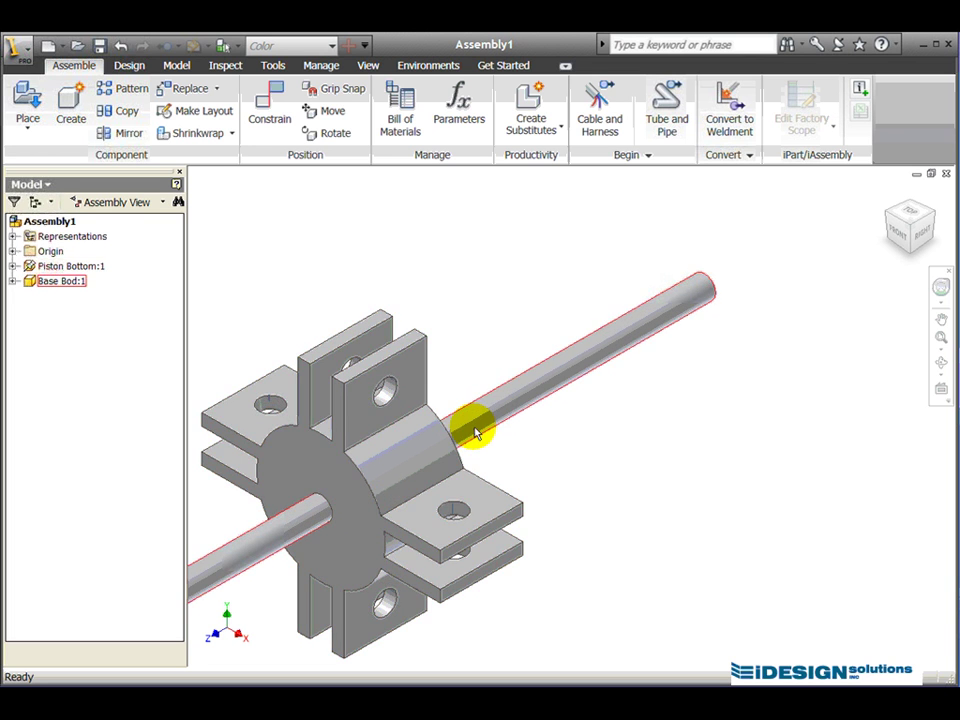
Slide the rod back through the hole and constrain its front end flush with the piston bottom's front face at 0.000 in offset
{"action": "left_click_drag", "start_coordinate": [476, 433], "coordinate": [637, 360]}
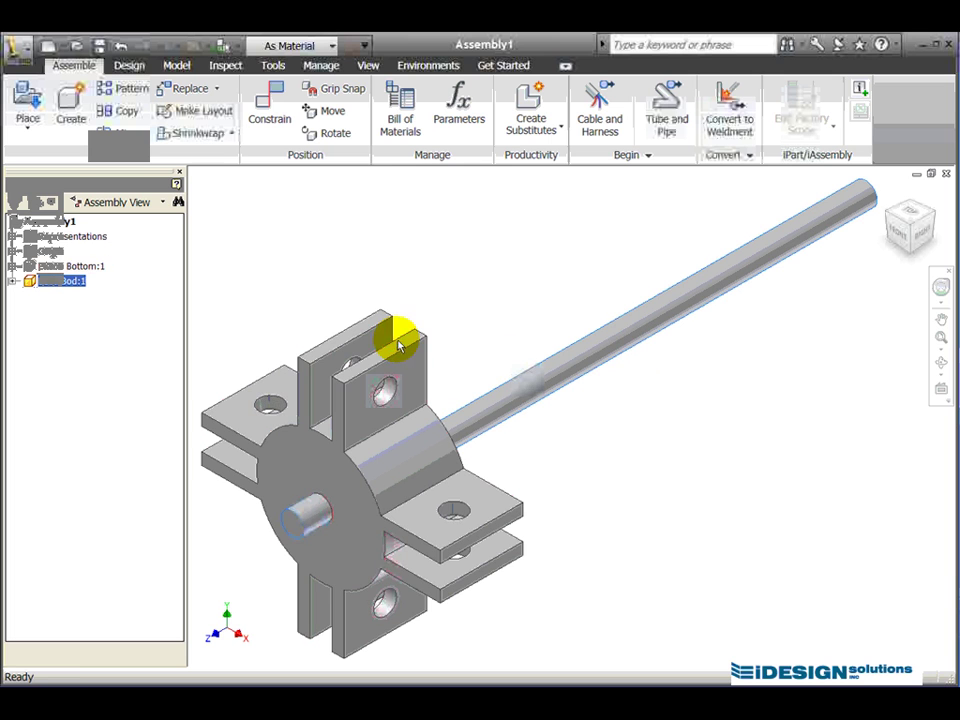
{"action": "left_click", "coordinate": [272, 108]}
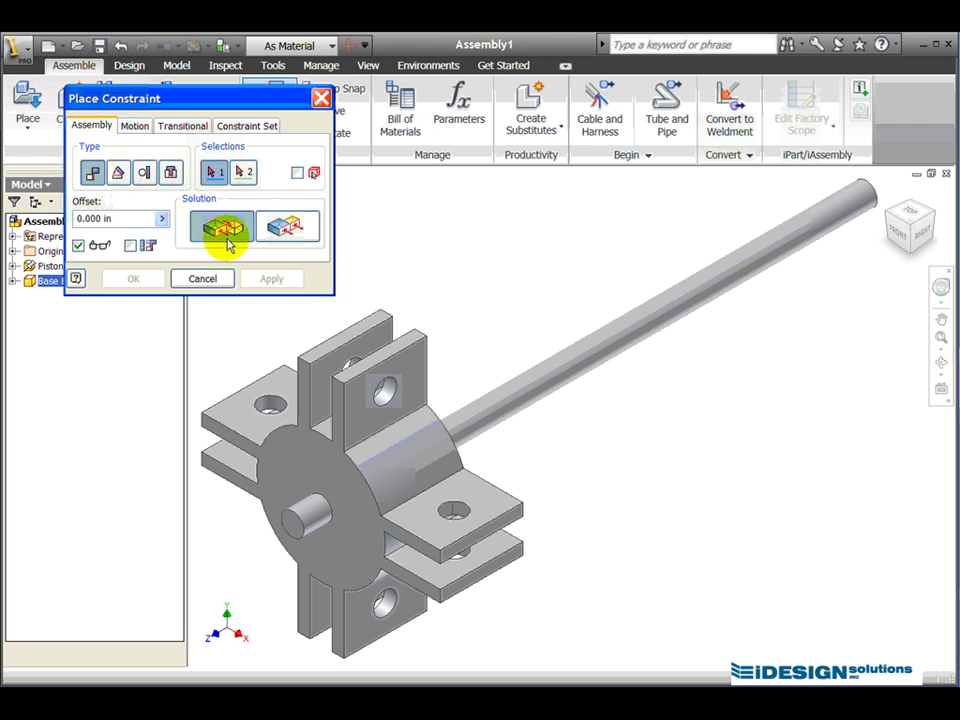
{"action": "left_click", "coordinate": [282, 236]}
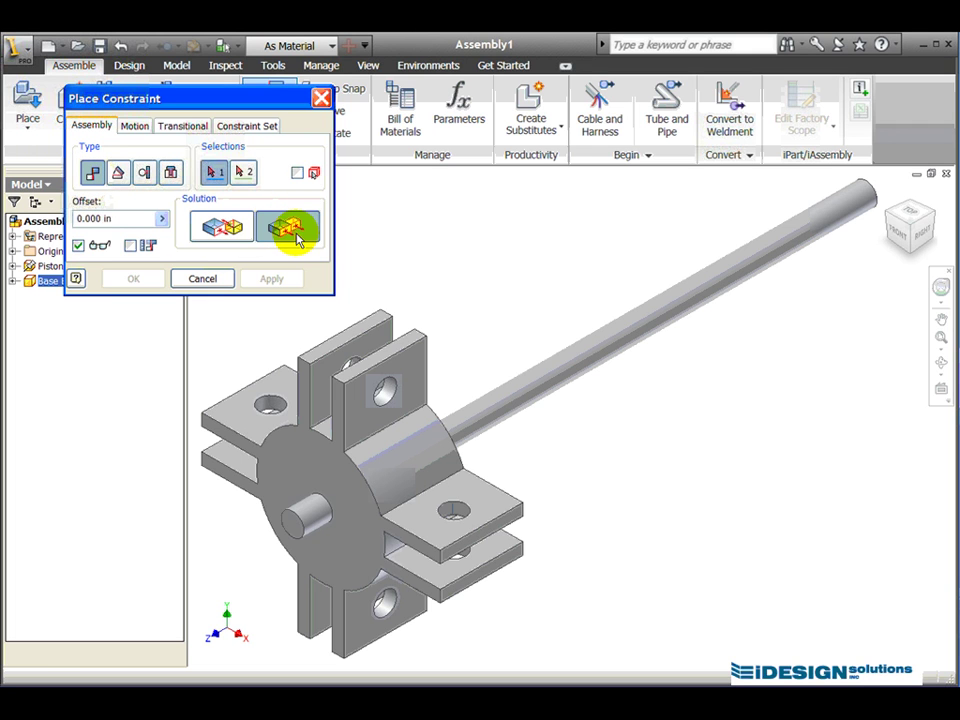
{"action": "left_click", "coordinate": [300, 470]}
{"action": "left_click", "coordinate": [283, 525]}
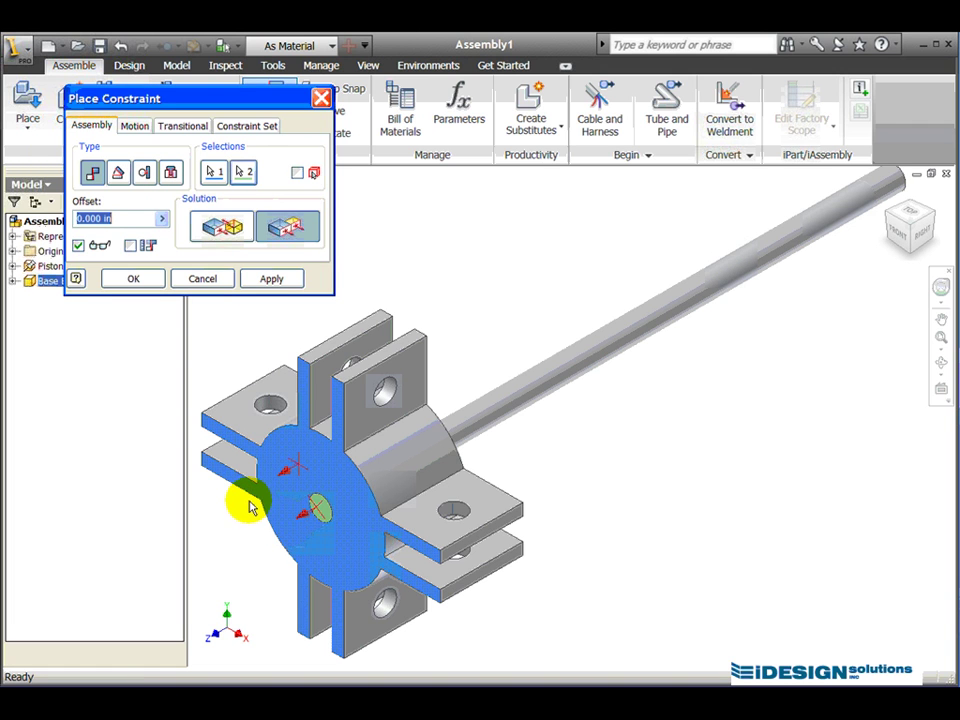
{"action": "left_click", "coordinate": [270, 280]}
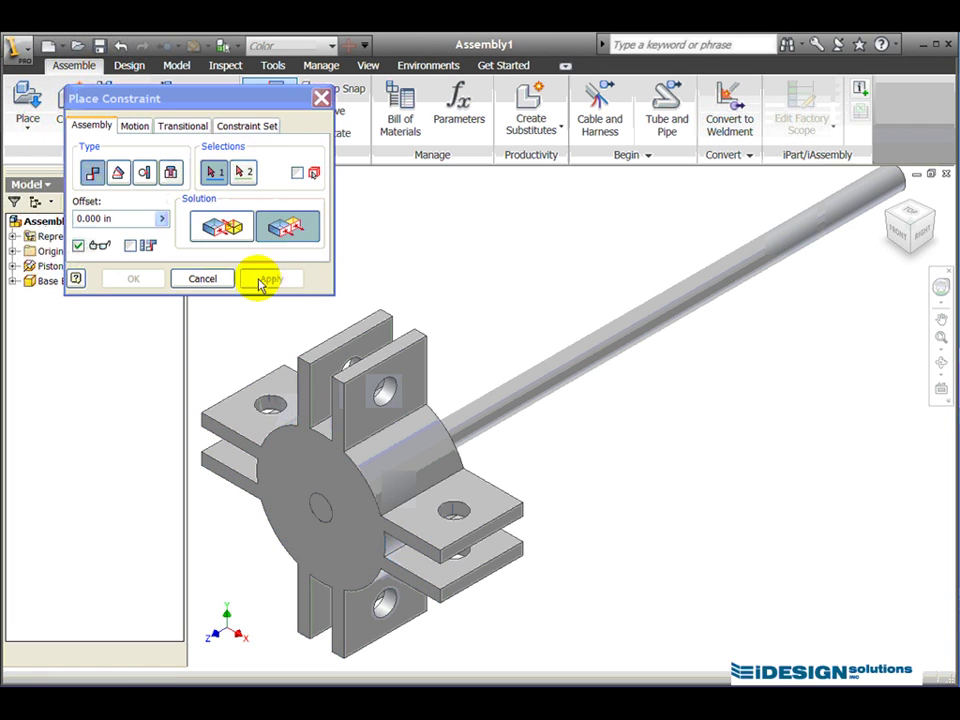
{"action": "left_click", "coordinate": [205, 279]}
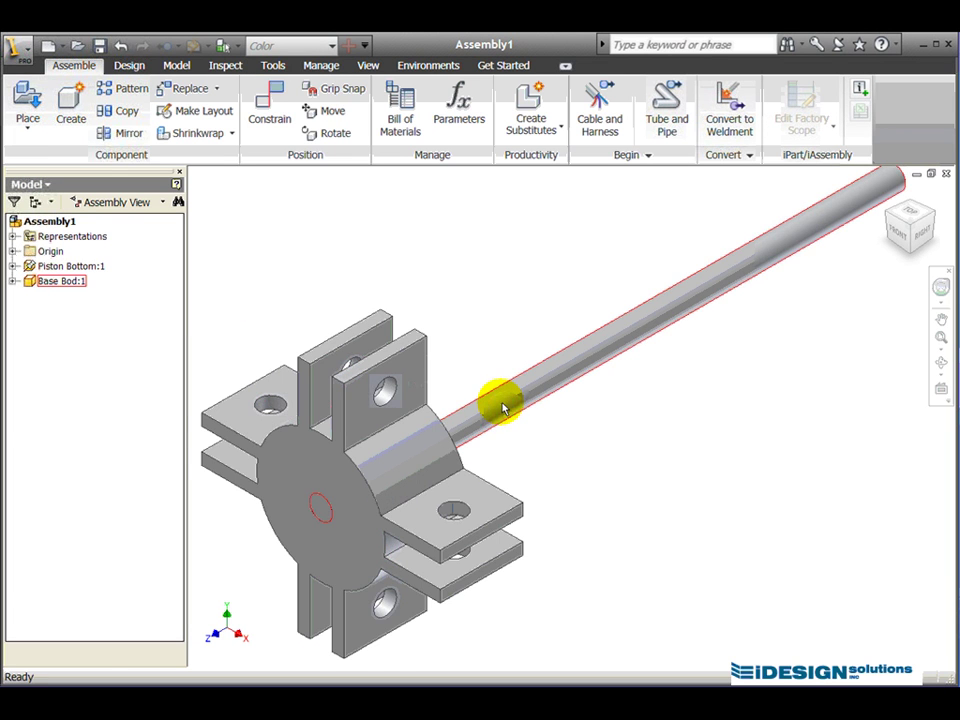
Place one instance of Finger.ipt above the piston bottom, on the side away from the rod
{"action": "middle_click_drag", "start_coordinate": [503, 408], "coordinate": [507, 441]}
{"action": "scroll", "coordinate": [510, 445], "scroll_direction": "down", "scroll_amount": 3}
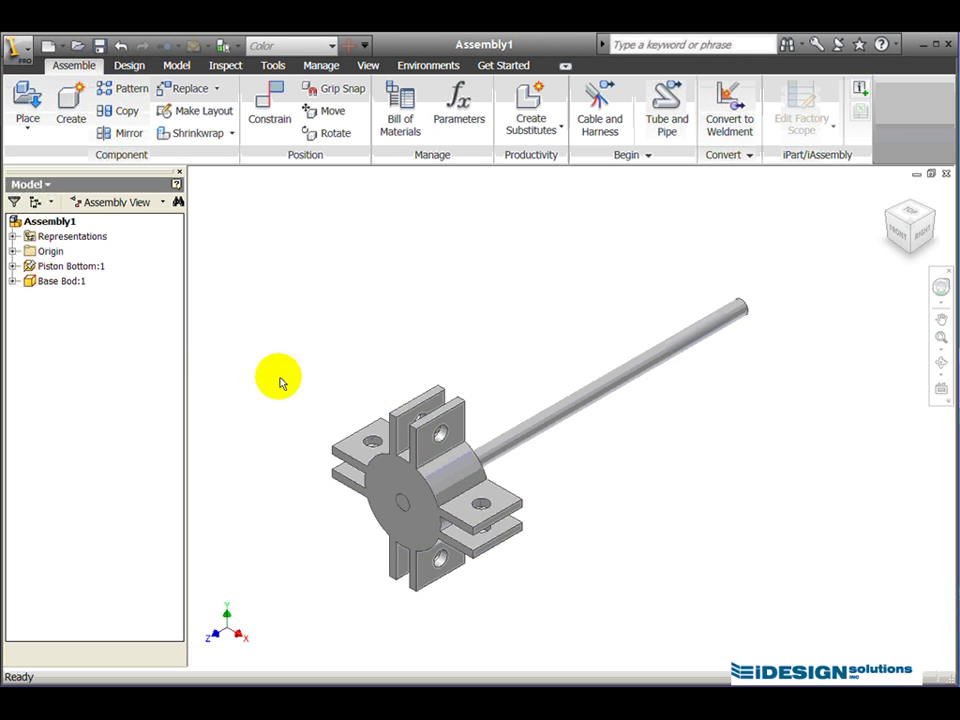
{"action": "left_click", "coordinate": [30, 98]}
{"action": "left_click", "coordinate": [393, 288]}
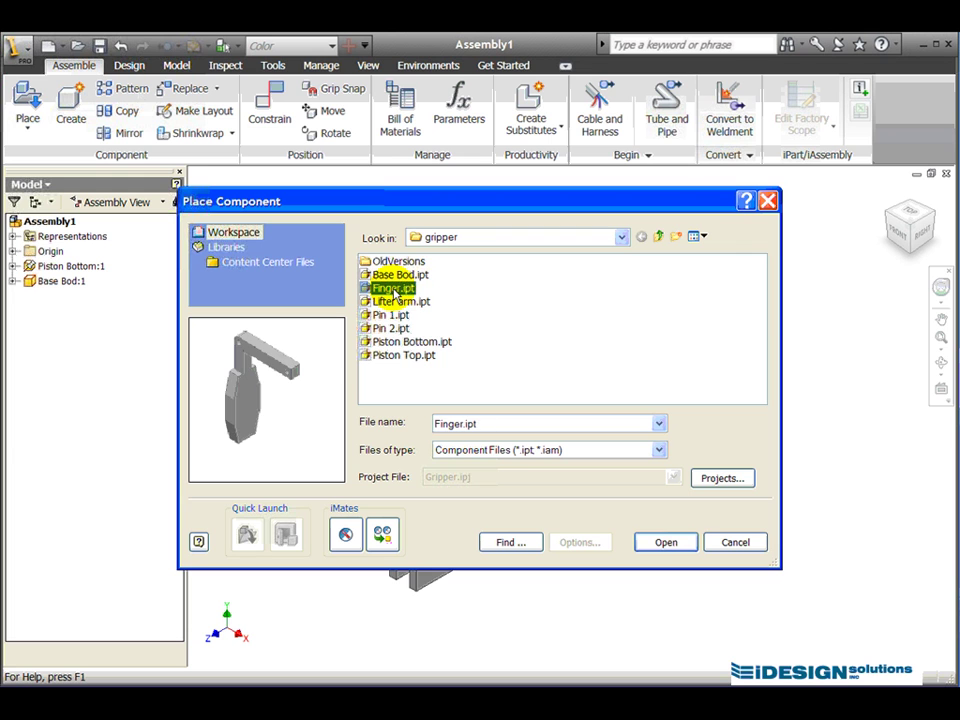
{"action": "left_click", "coordinate": [666, 542]}
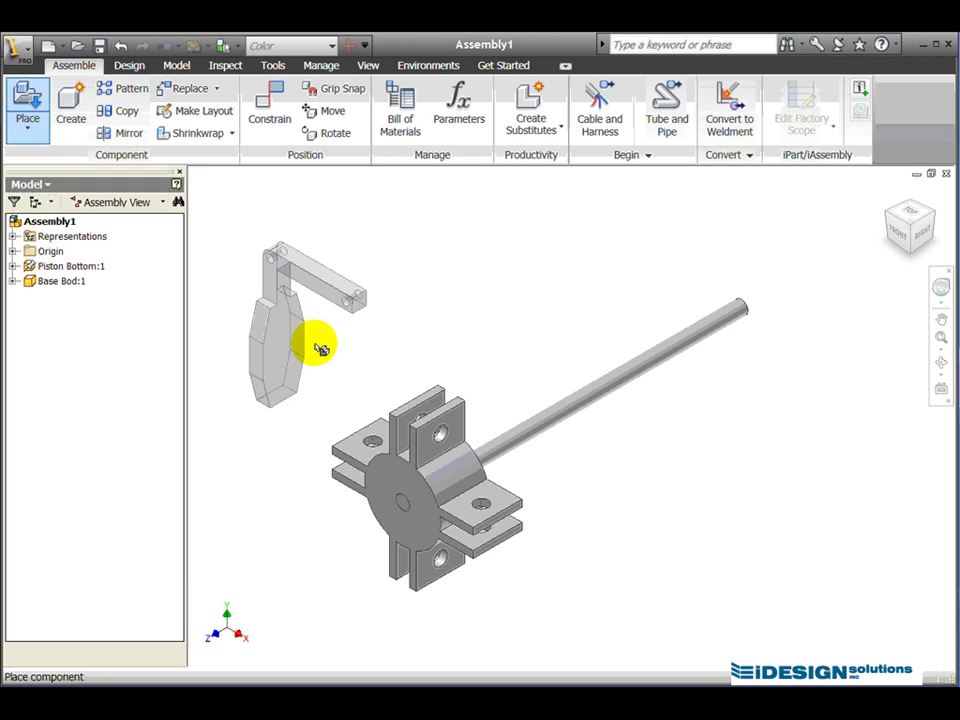
{"action": "left_click", "coordinate": [320, 350]}
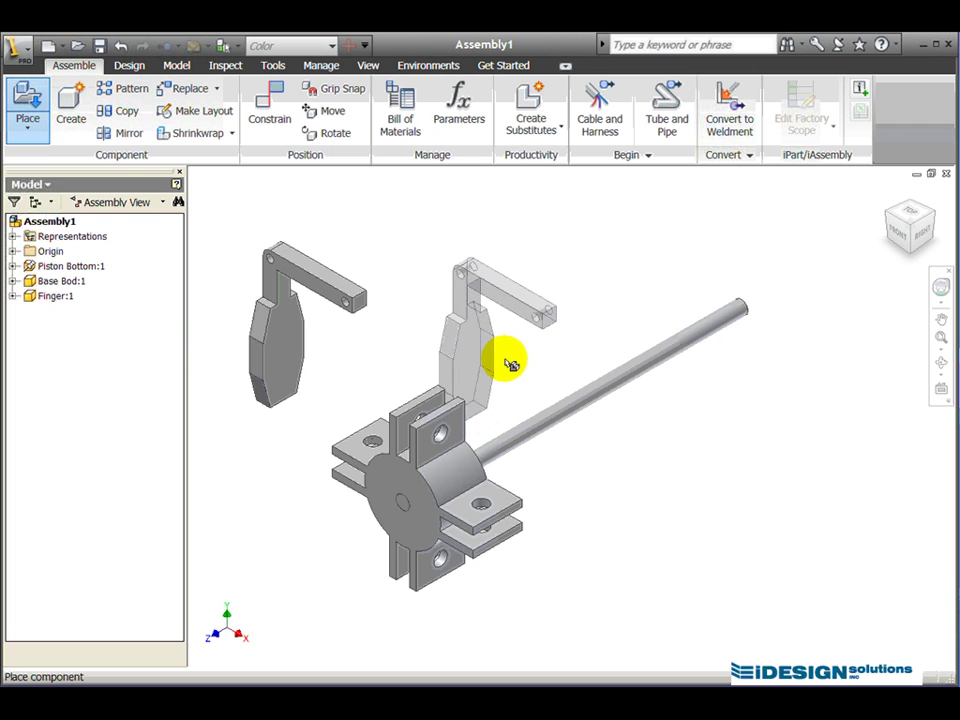
{"action": "right_click", "coordinate": [507, 334]}
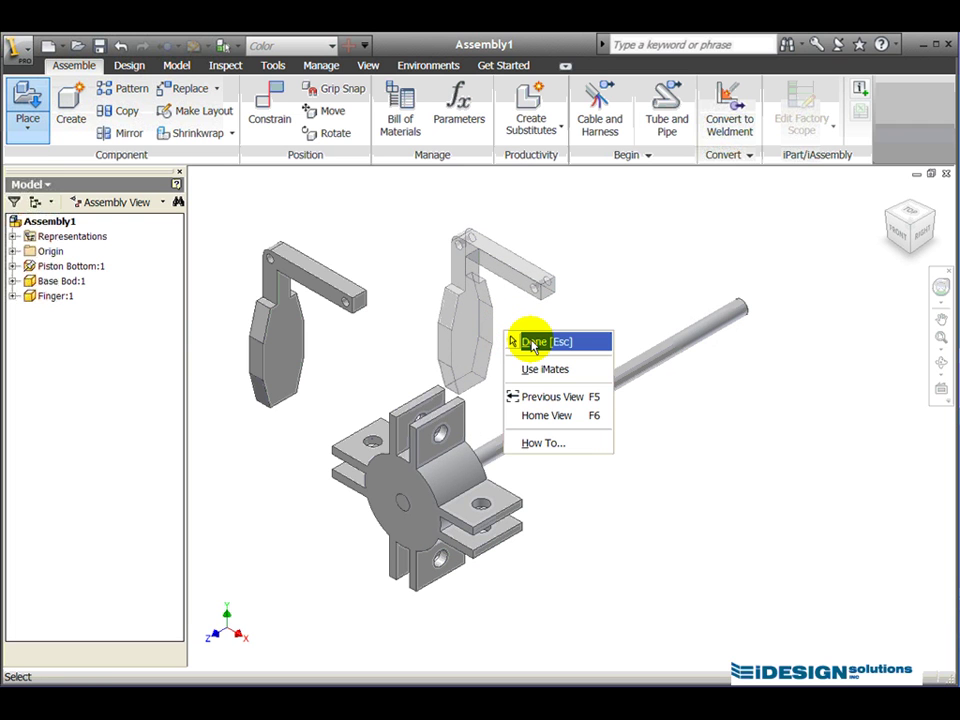
{"action": "left_click", "coordinate": [532, 343]}
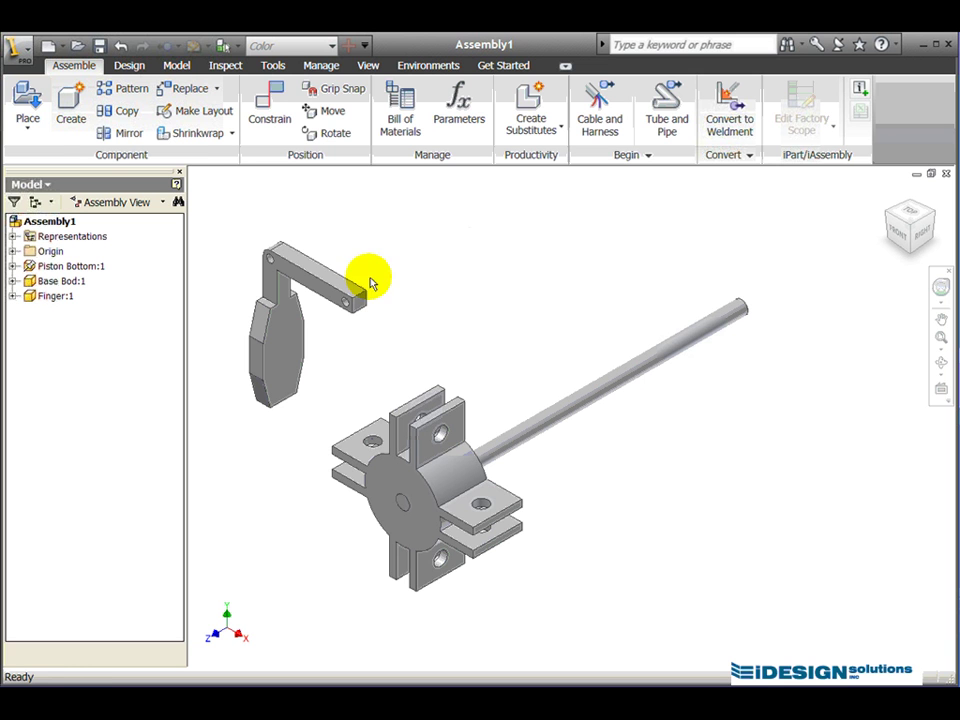
Mate the axis of the hole at the finger's free arm end to the upper lug's hole axis at 0.000 in offset
{"action": "left_click", "coordinate": [265, 115]}
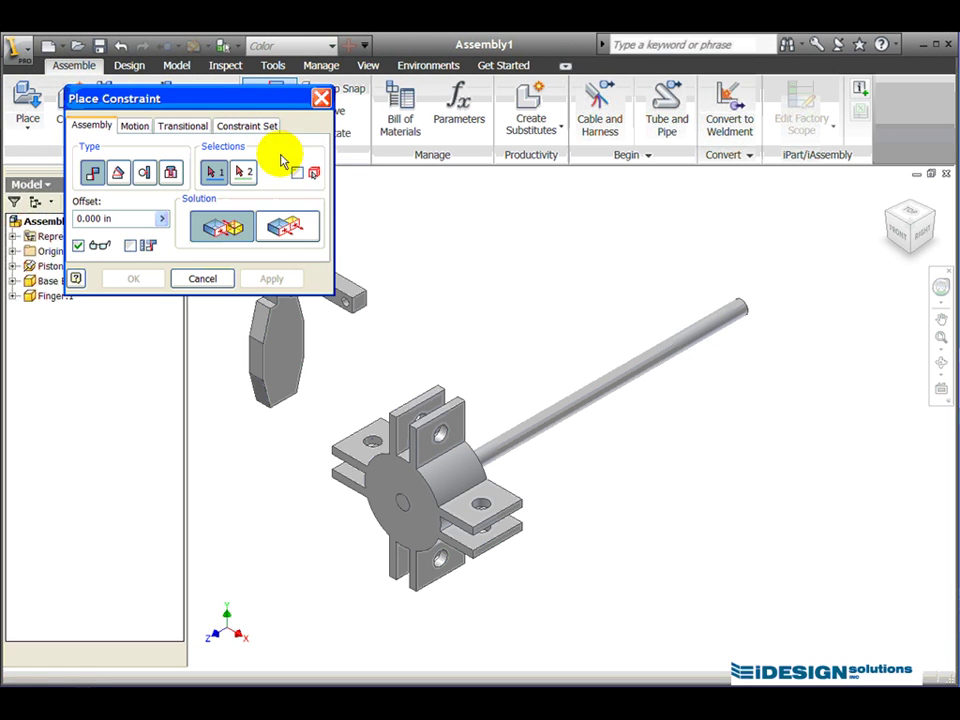
{"action": "left_click_drag", "start_coordinate": [257, 104], "coordinate": [856, 104]}
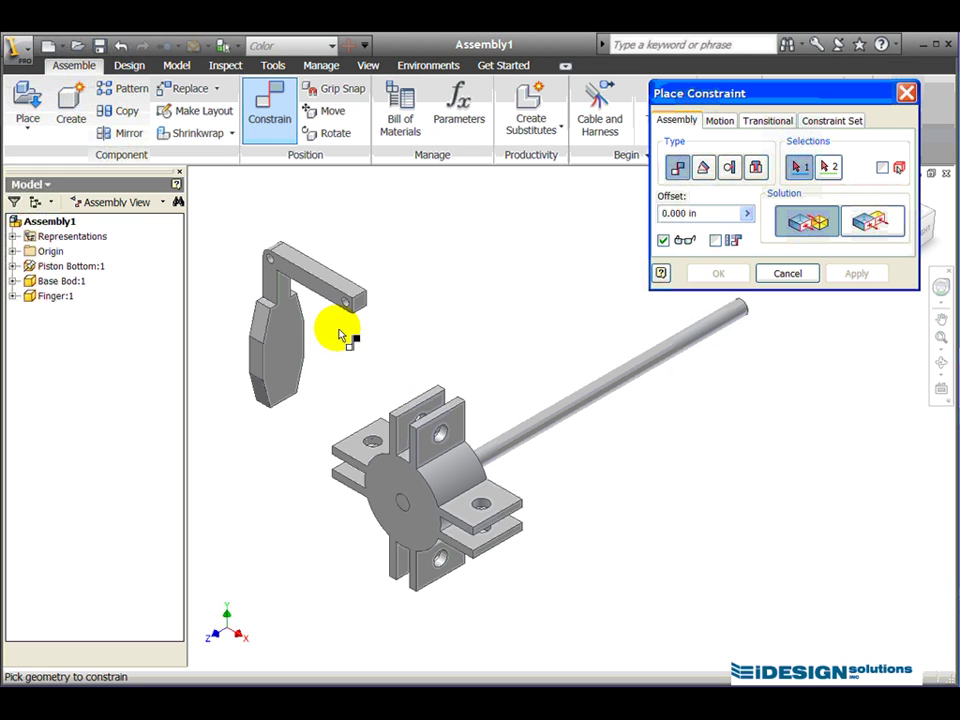
{"action": "scroll", "coordinate": [335, 322], "scroll_direction": "up", "scroll_amount": 5}
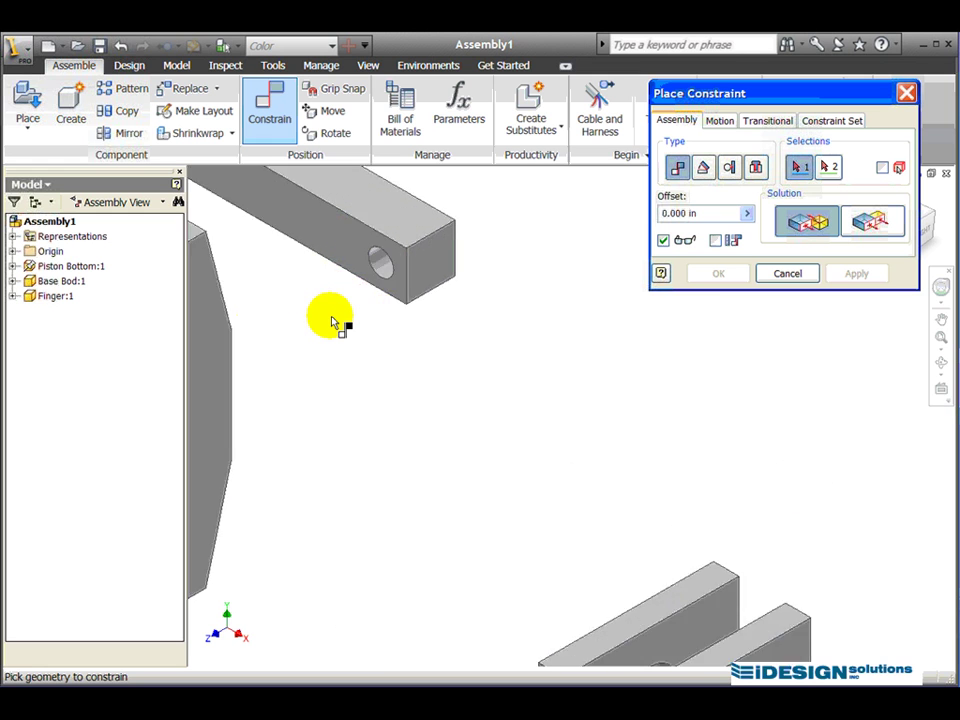
{"action": "scroll", "coordinate": [335, 322], "scroll_direction": "down", "scroll_amount": 5}
{"action": "scroll", "coordinate": [335, 322], "scroll_direction": "up", "scroll_amount": 2}
{"action": "scroll", "coordinate": [333, 320], "scroll_direction": "up", "scroll_amount": 5}
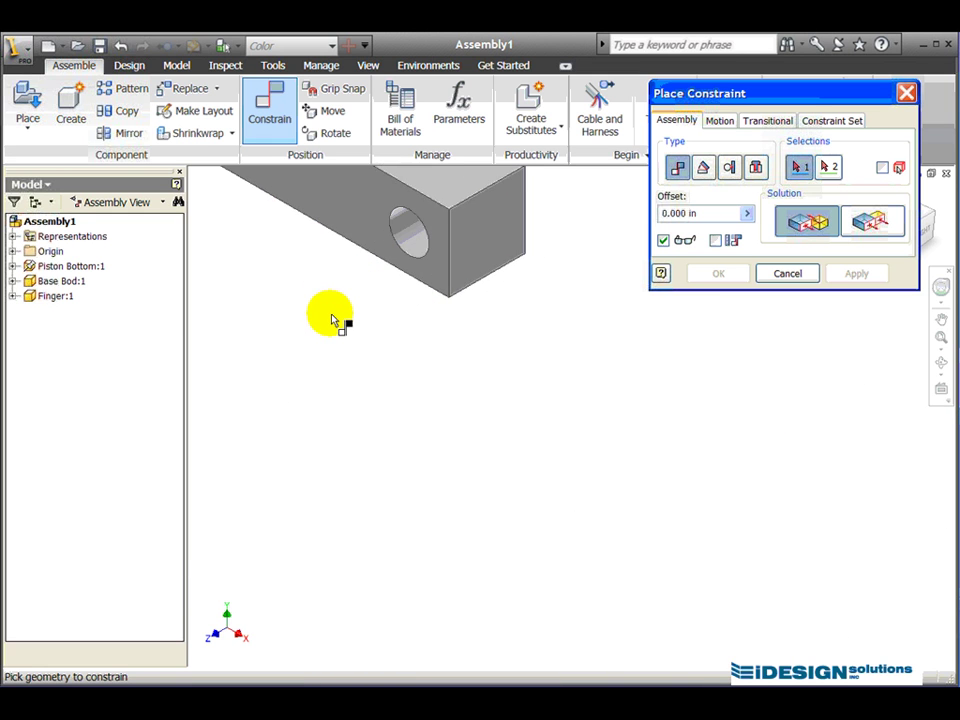
{"action": "middle_click_drag", "start_coordinate": [332, 317], "coordinate": [417, 420]}
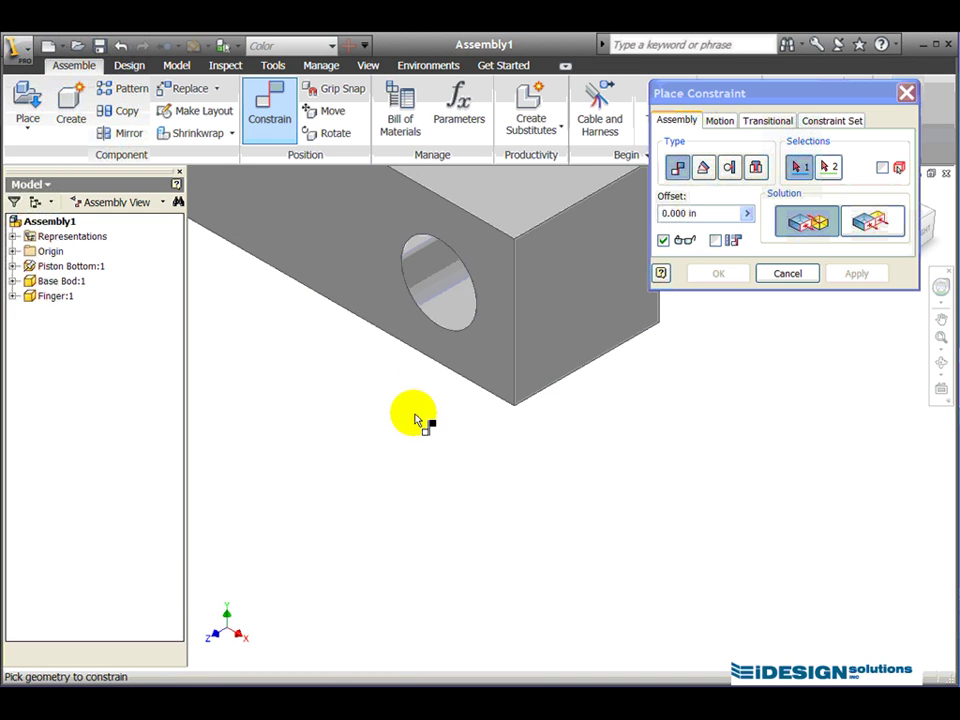
{"action": "left_click", "coordinate": [448, 285]}
{"action": "scroll", "coordinate": [439, 355], "scroll_direction": "down", "scroll_amount": 5}
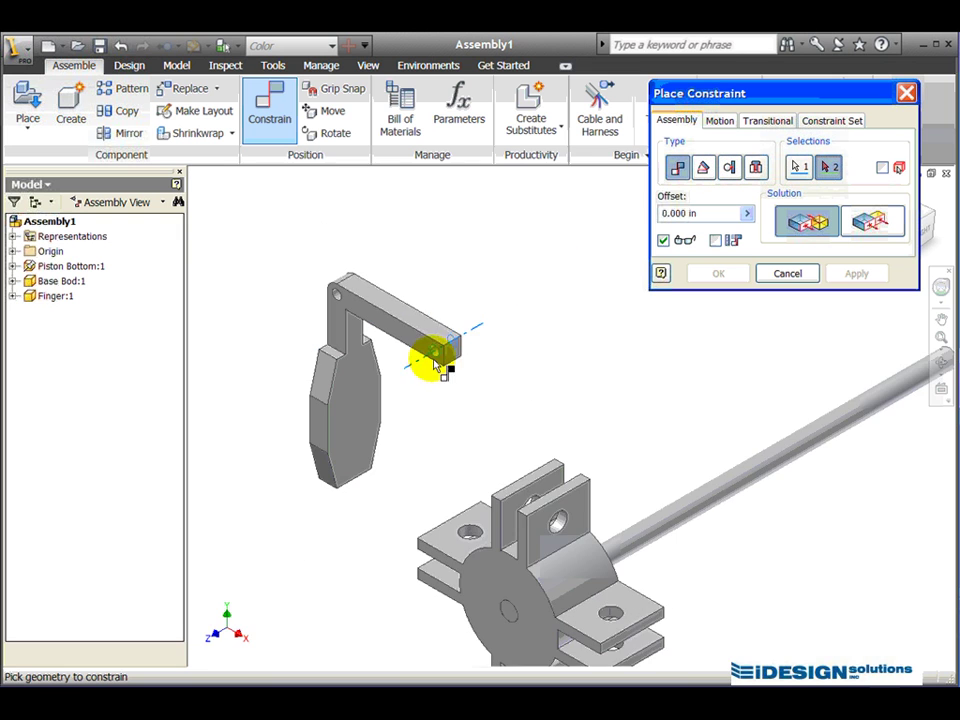
{"action": "scroll", "coordinate": [564, 526], "scroll_direction": "up", "scroll_amount": 5}
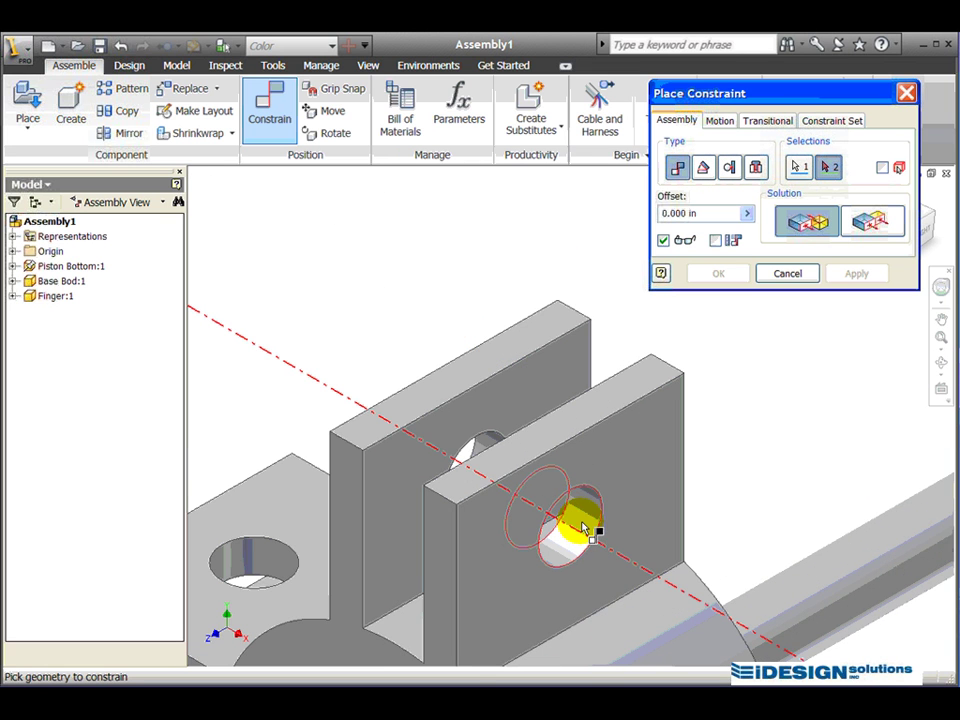
{"action": "scroll", "coordinate": [578, 545], "scroll_direction": "up", "scroll_amount": 4}
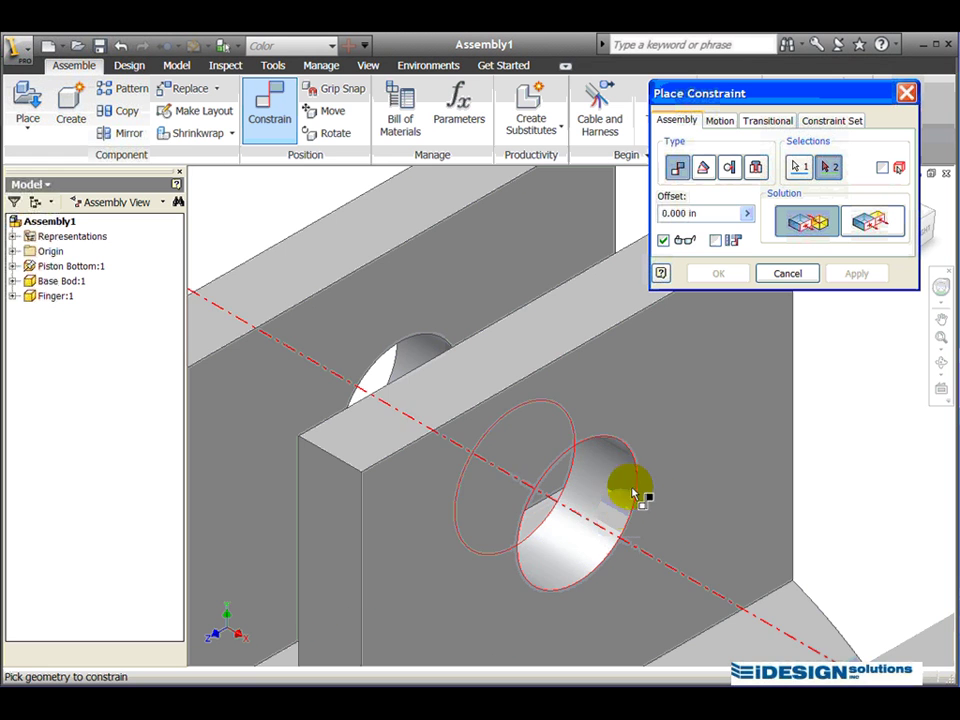
{"action": "left_click", "coordinate": [614, 512]}
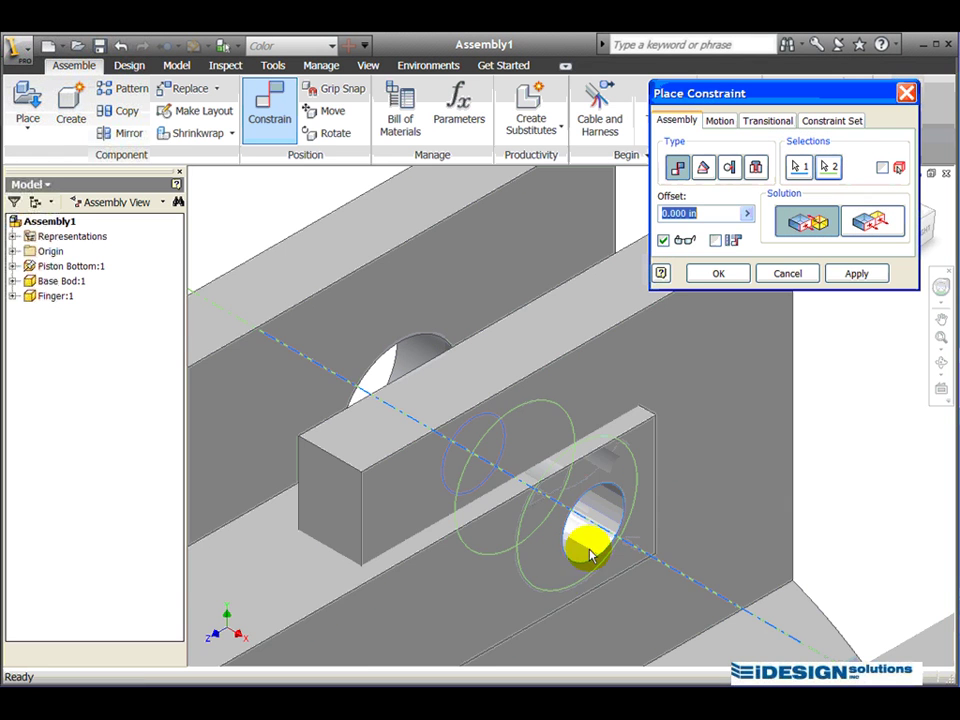
{"action": "scroll", "coordinate": [521, 574], "scroll_direction": "down", "scroll_amount": 5}
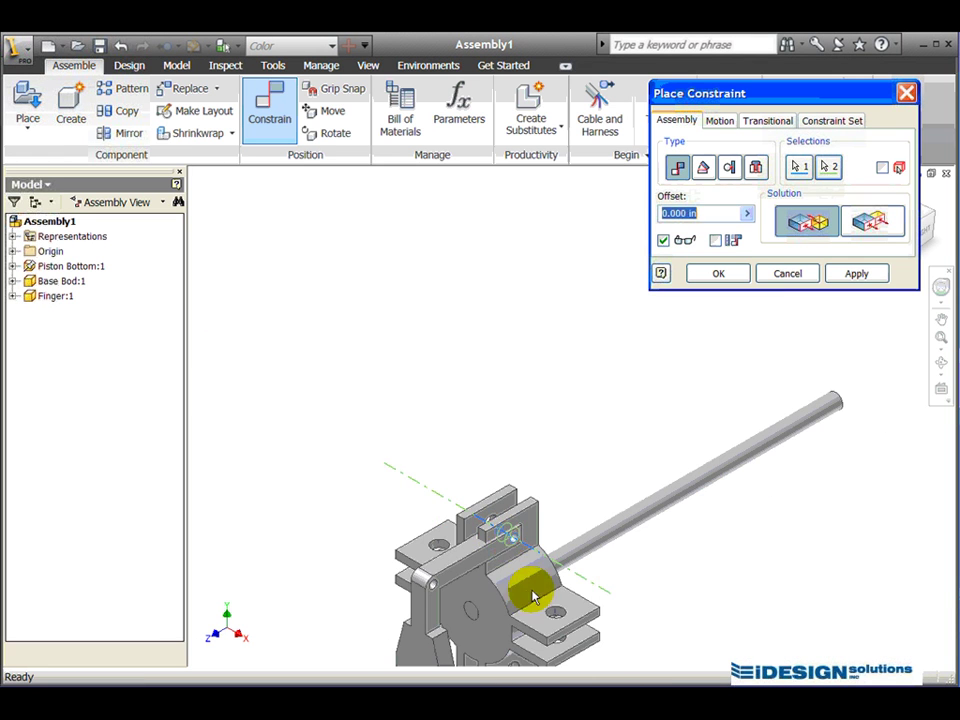
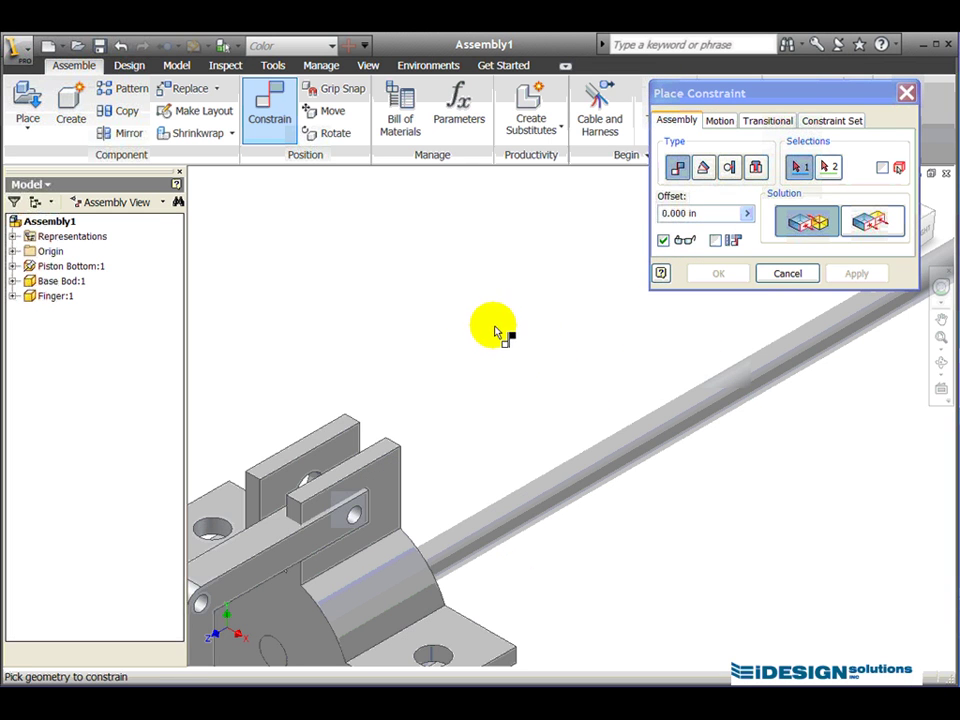
Mate the finger's flat side face to the inner face of the upper lug plate it overlaps, with 0.000 in offset
{"action": "middle_click_drag", "start_coordinate": [435, 392], "coordinate": [564, 294]}
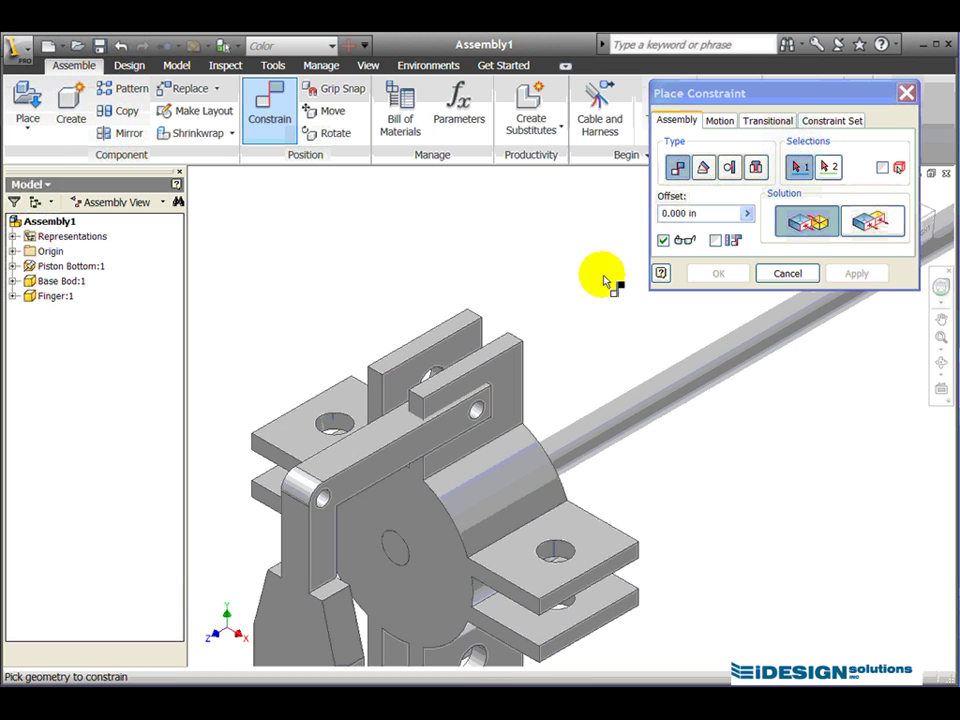
{"action": "left_click", "coordinate": [398, 463]}
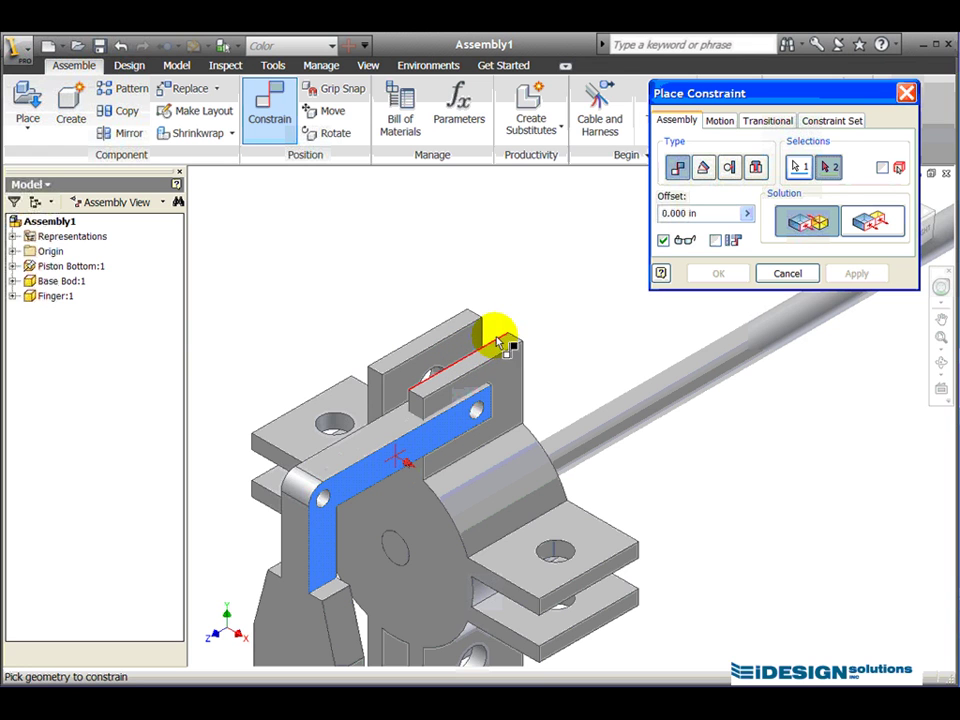
{"action": "left_click", "coordinate": [941, 364]}
{"action": "left_click_drag", "start_coordinate": [519, 489], "coordinate": [630, 497]}
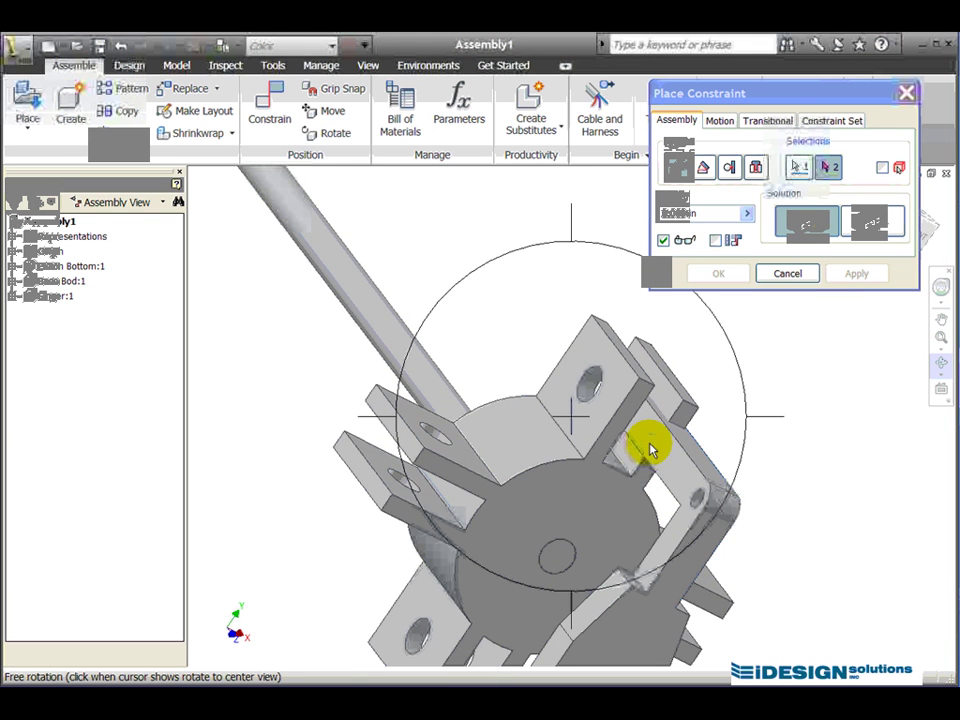
{"action": "right_click", "coordinate": [652, 450]}
{"action": "left_click", "coordinate": [672, 455]}
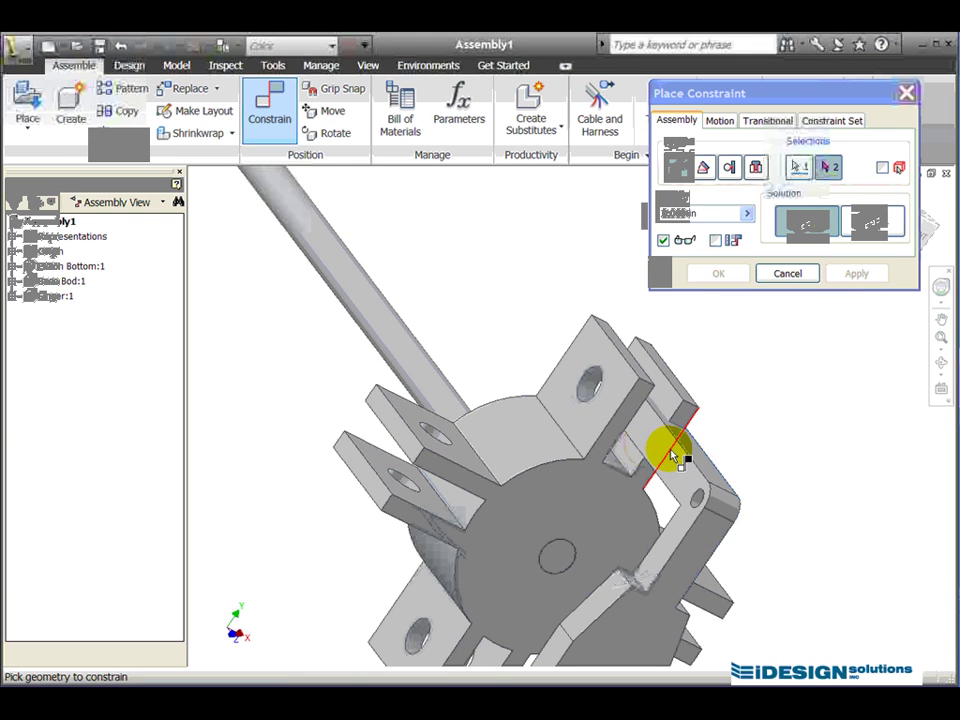
{"action": "left_click", "coordinate": [664, 396]}
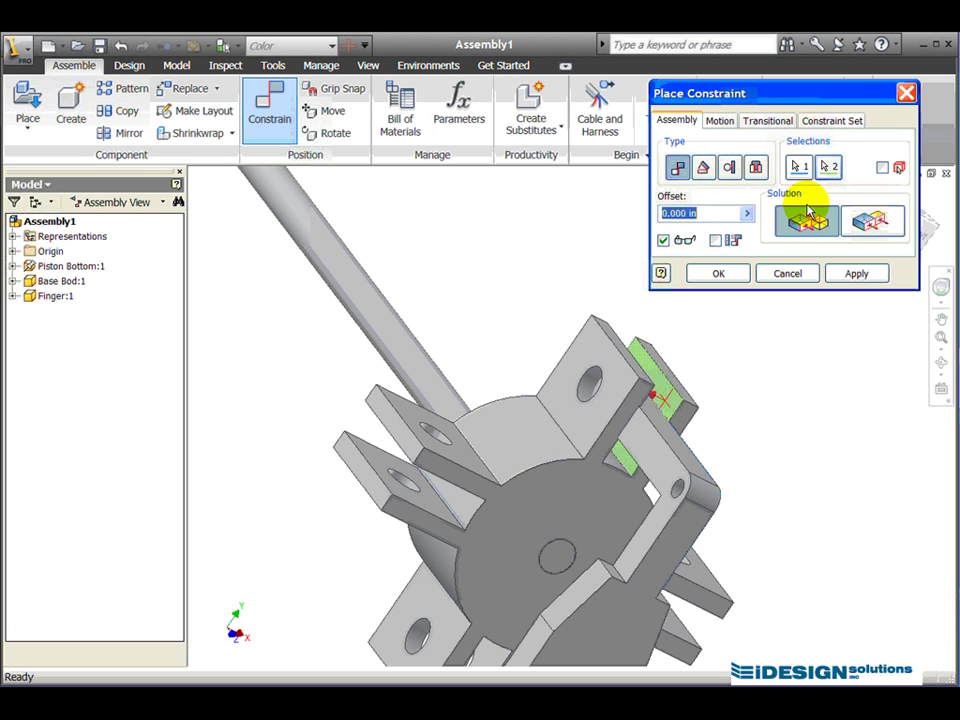
{"action": "left_click", "coordinate": [942, 363]}
{"action": "left_click_drag", "start_coordinate": [782, 439], "coordinate": [602, 437]}
{"action": "left_click_drag", "start_coordinate": [358, 453], "coordinate": [581, 442]}
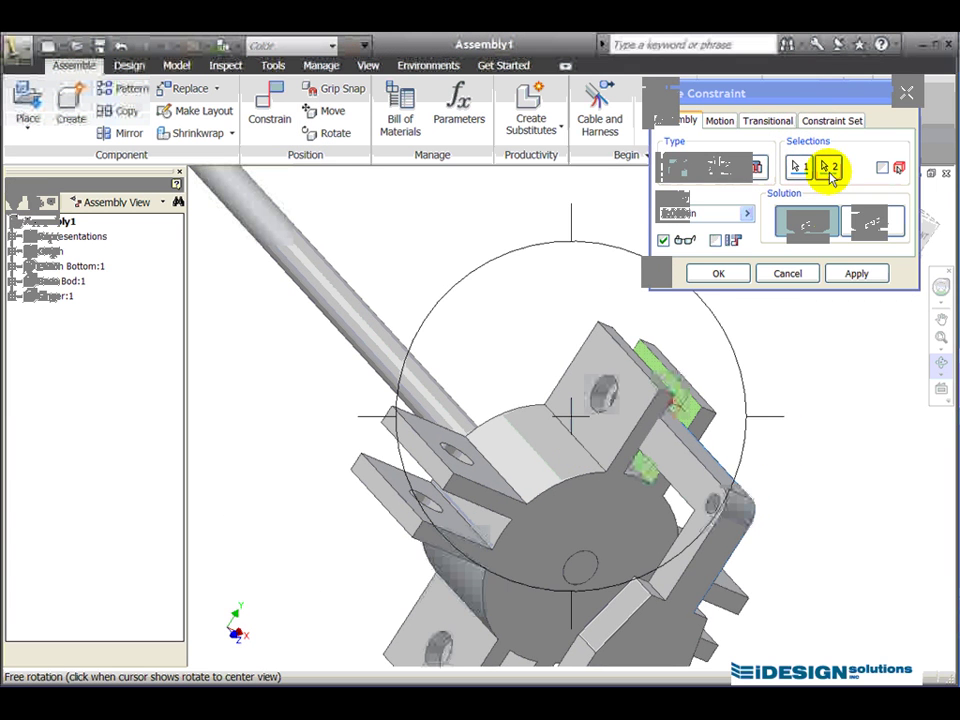
{"action": "left_click", "coordinate": [829, 168]}
{"action": "left_click", "coordinate": [830, 167]}
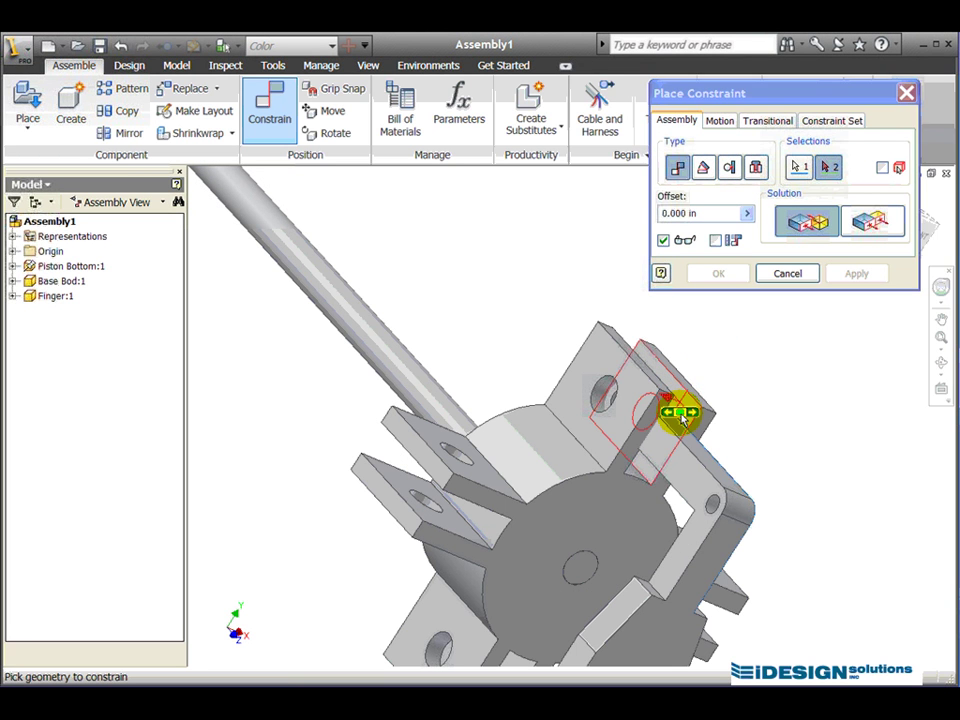
{"action": "left_click", "coordinate": [683, 406]}
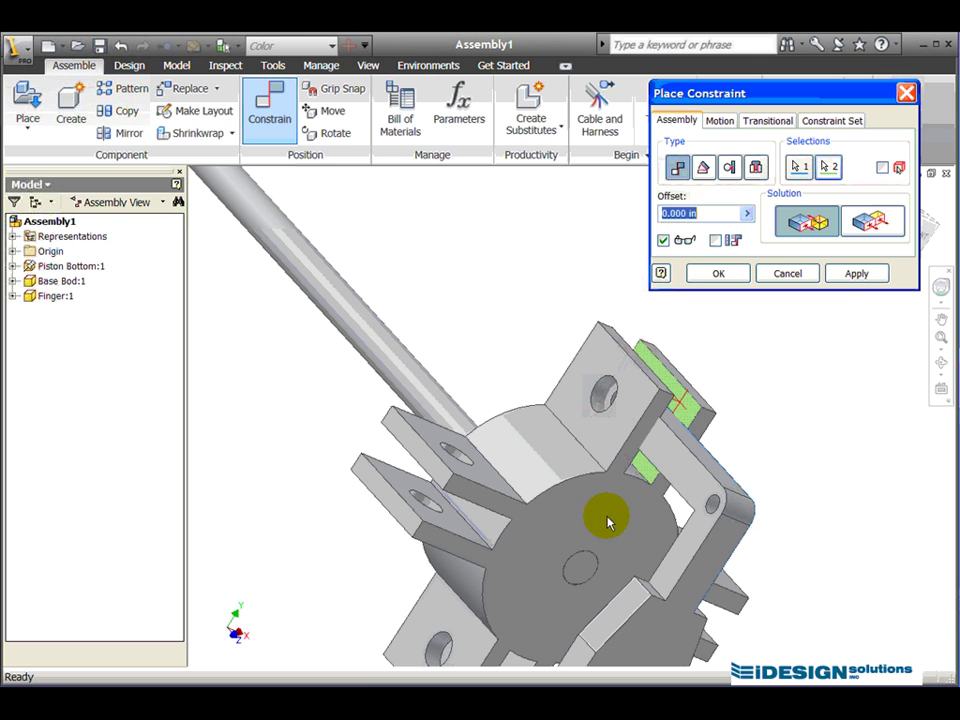
{"action": "left_click", "coordinate": [856, 273]}
{"action": "left_click", "coordinate": [789, 276]}
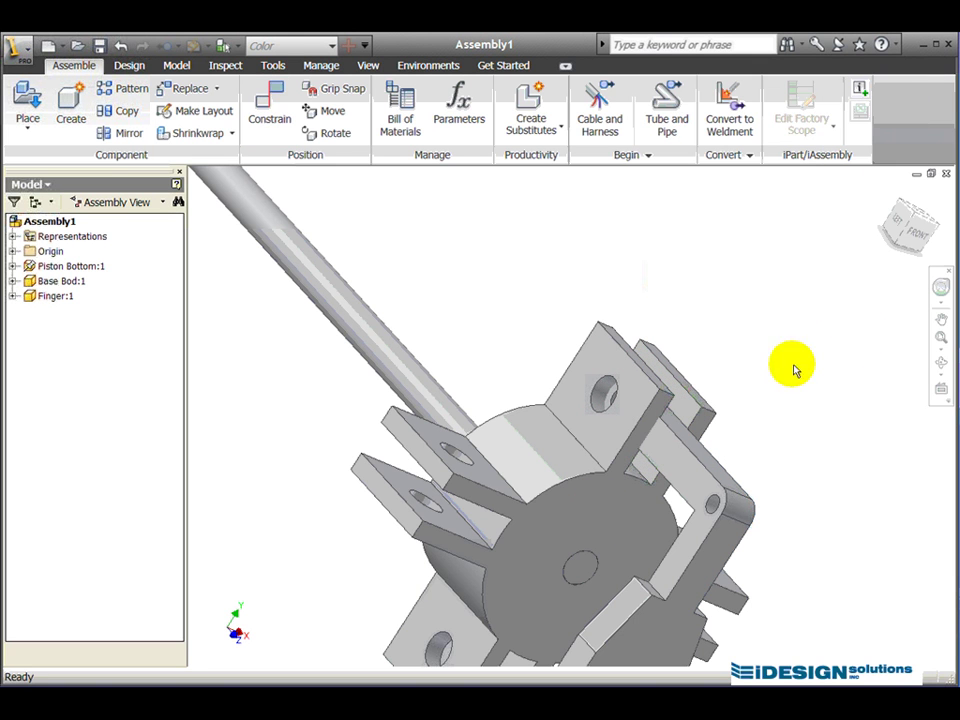
Swing the finger up about the upper lug's hole so it stands above the piston bottom, pointing away from the rod
{"action": "left_click", "coordinate": [941, 362]}
{"action": "left_click_drag", "start_coordinate": [714, 444], "coordinate": [596, 449]}
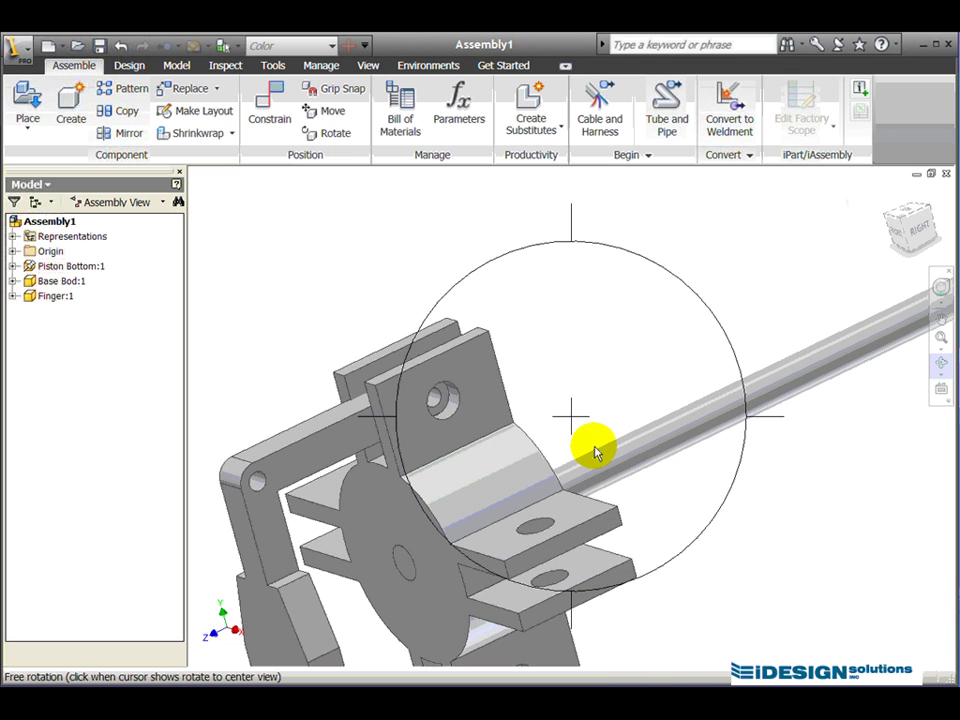
{"action": "right_click", "coordinate": [596, 448]}
{"action": "left_click", "coordinate": [612, 457]}
{"action": "left_click_drag", "start_coordinate": [311, 456], "coordinate": [501, 343]}
{"action": "scroll", "coordinate": [501, 343], "scroll_direction": "down", "scroll_amount": 5}
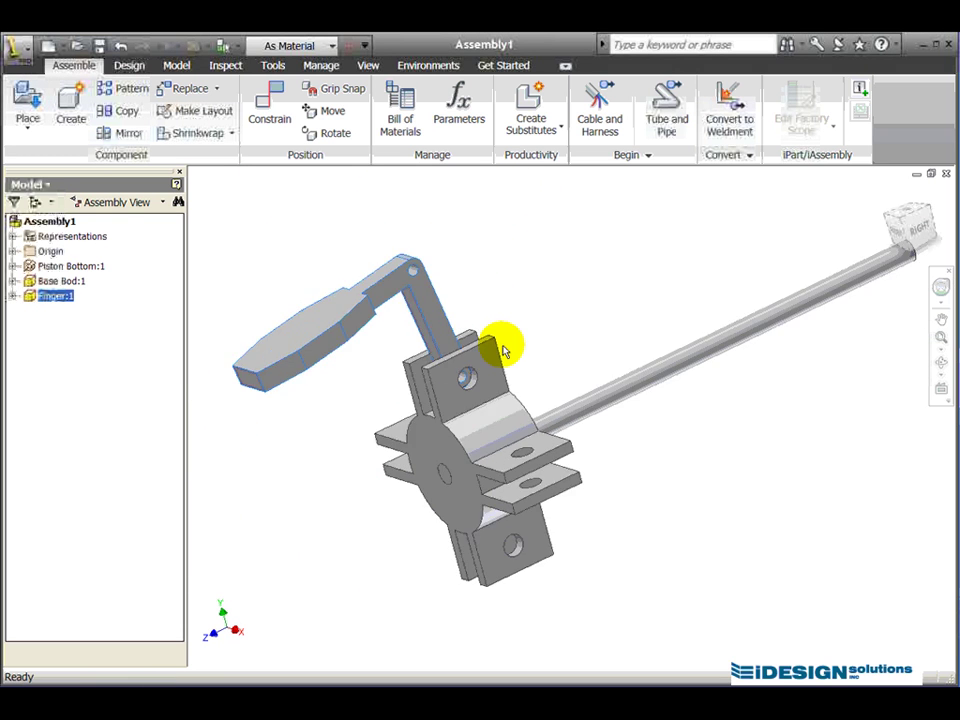
{"action": "middle_click_drag", "start_coordinate": [501, 343], "coordinate": [486, 402]}
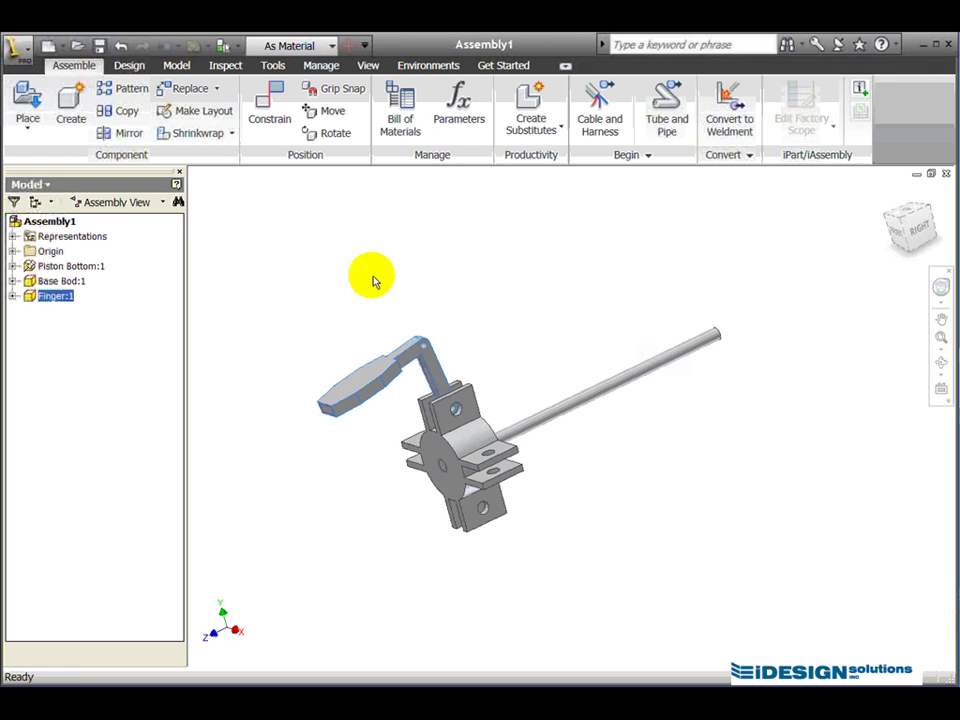
Place one instance of Piston Top.ipt in the empty space beside the rod's free end
{"action": "left_click", "coordinate": [27, 95]}
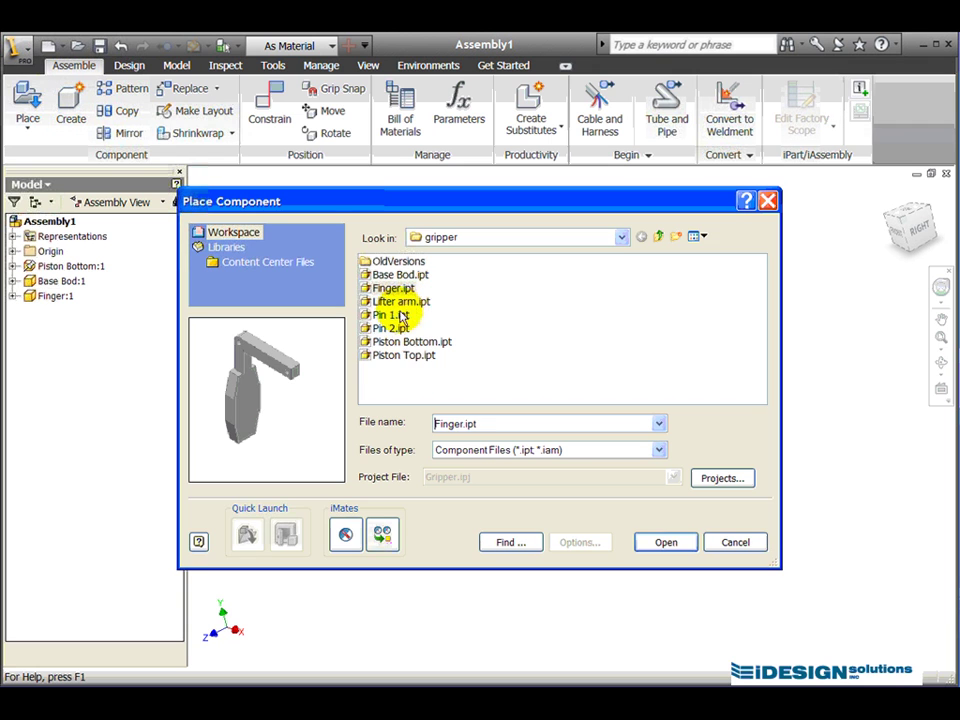
{"action": "left_click", "coordinate": [400, 356]}
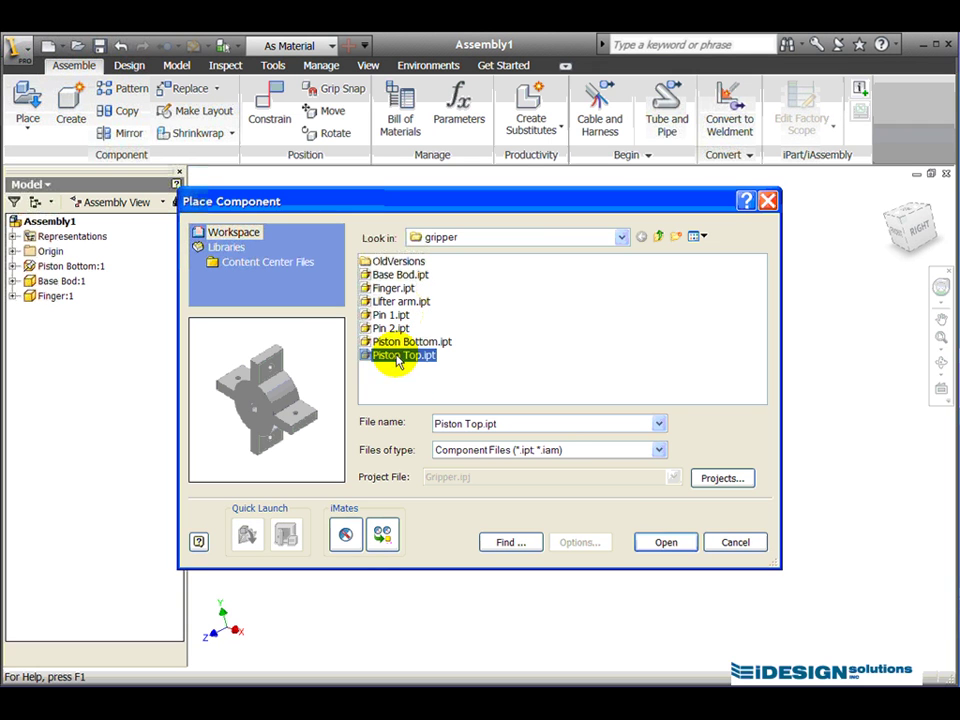
{"action": "left_click", "coordinate": [666, 546]}
{"action": "left_click", "coordinate": [698, 447]}
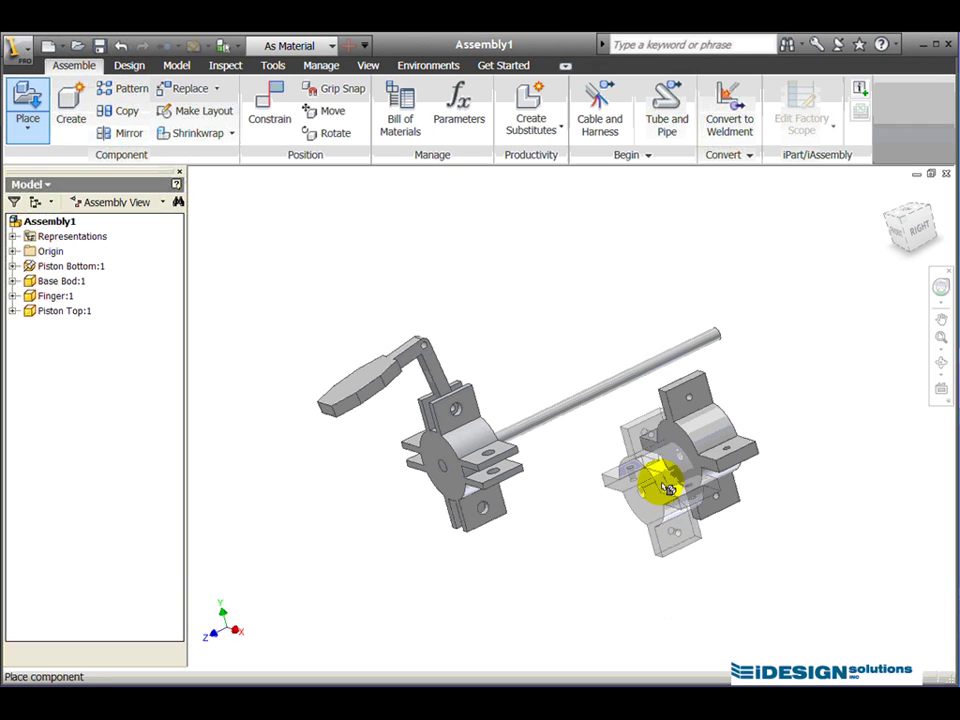
{"action": "right_click", "coordinate": [600, 497]}
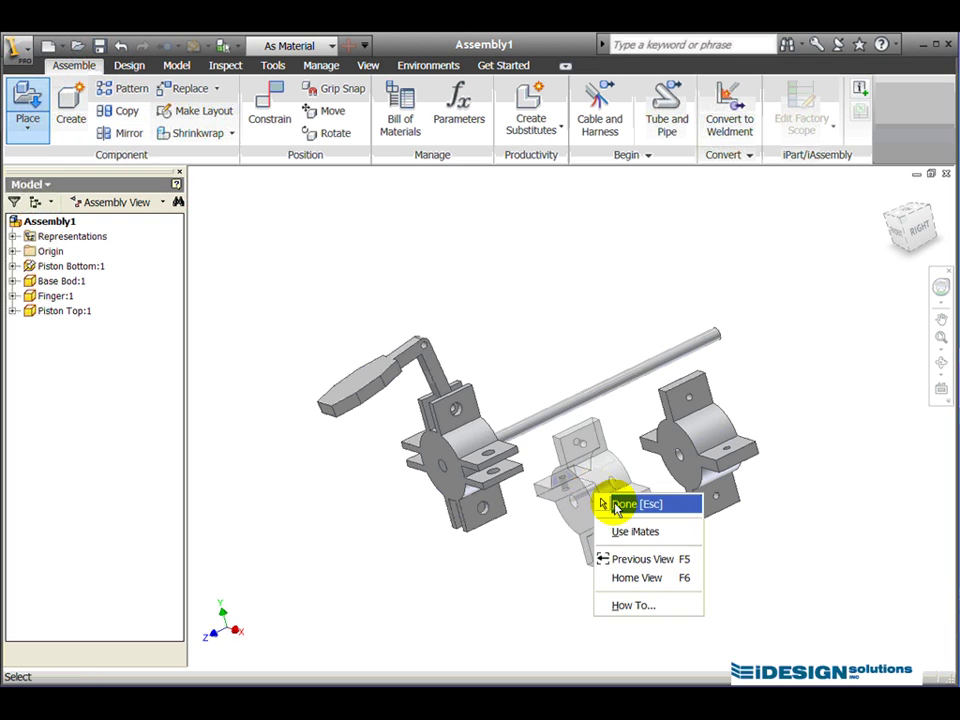
{"action": "left_click", "coordinate": [622, 504]}
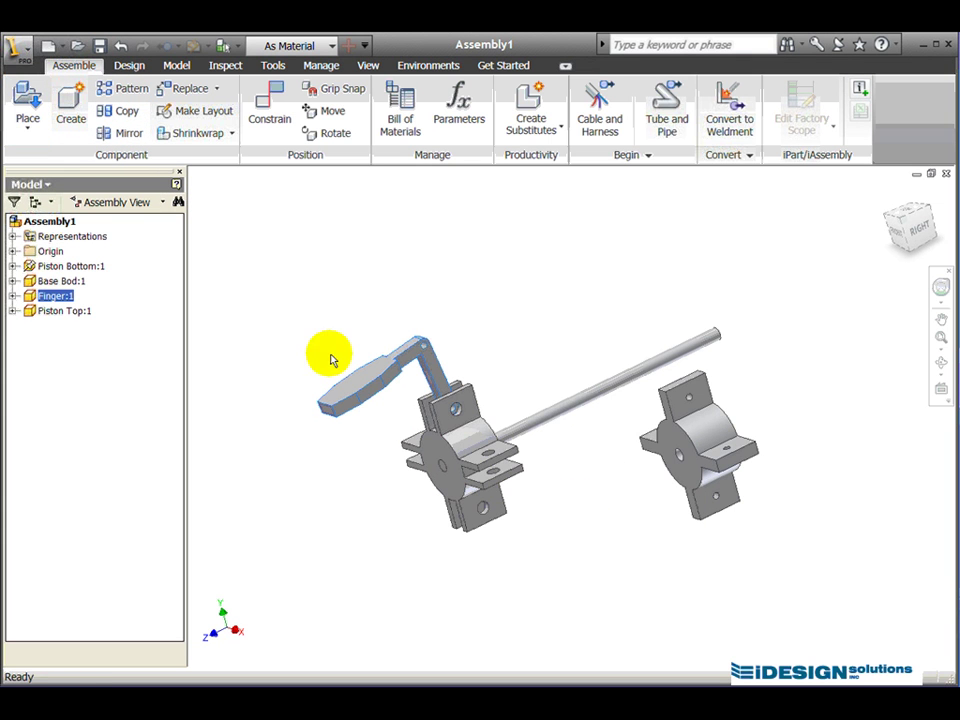
Mate the rod's axis to the piston top's central hole axis at 0.000 in offset and slide the piston top along the rod
{"action": "left_click", "coordinate": [270, 112]}
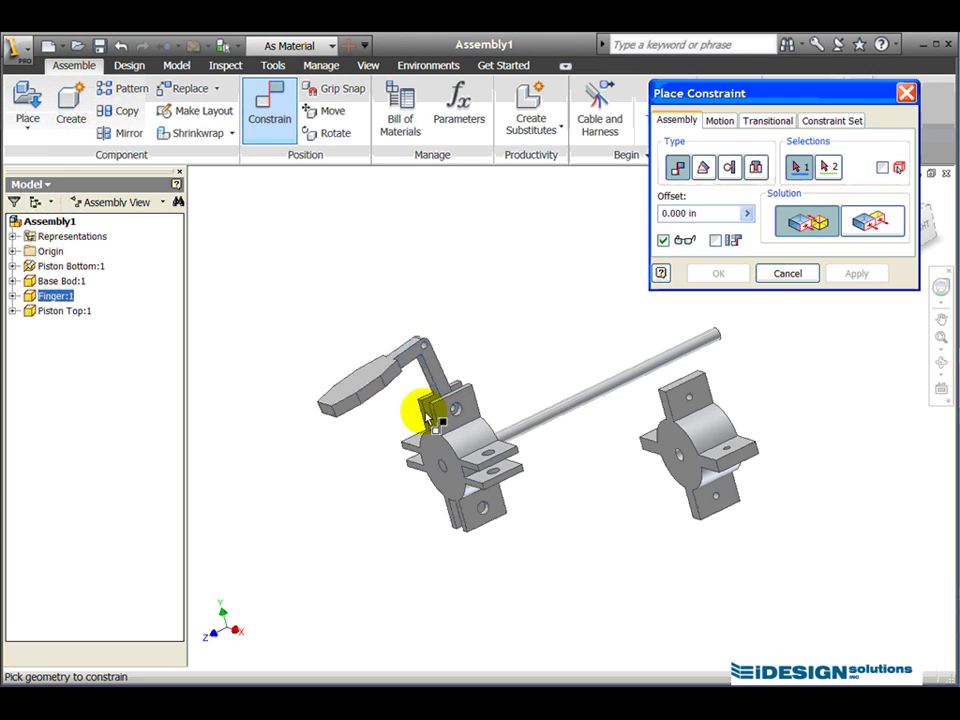
{"action": "left_click", "coordinate": [612, 390]}
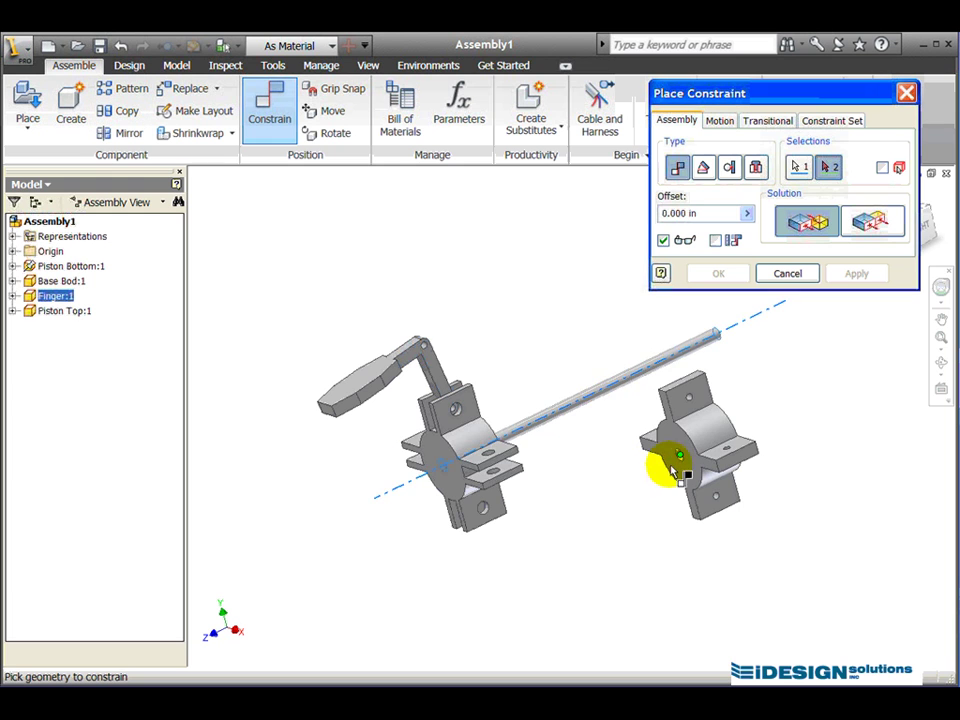
{"action": "scroll", "coordinate": [680, 460], "scroll_direction": "up", "scroll_amount": 5}
{"action": "left_click", "coordinate": [672, 452]}
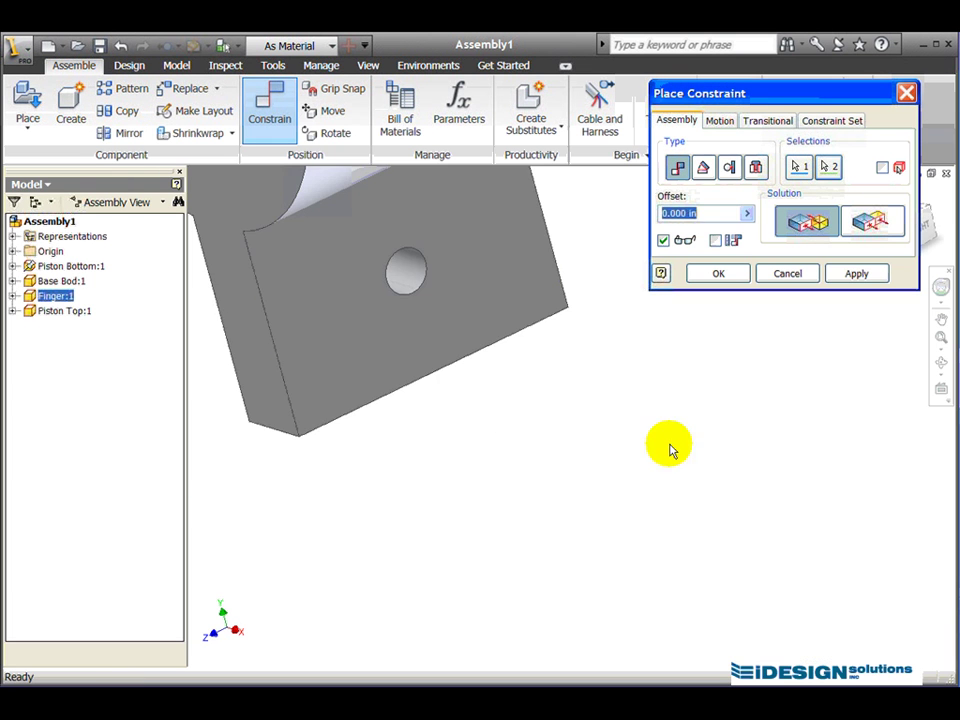
{"action": "scroll", "coordinate": [532, 503], "scroll_direction": "down", "scroll_amount": 5}
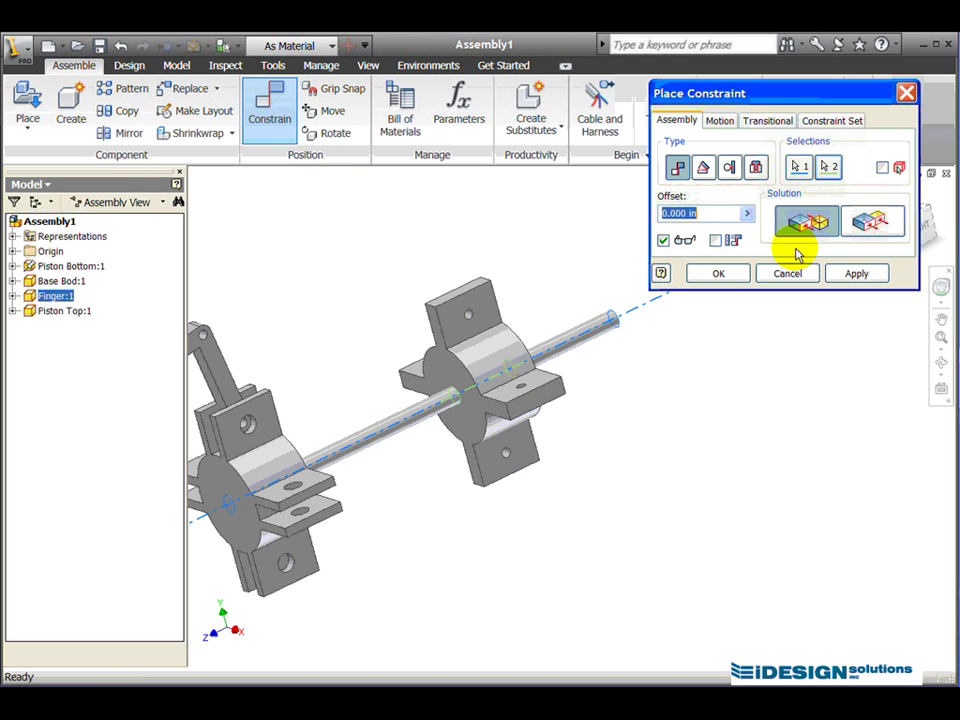
{"action": "left_click", "coordinate": [850, 275]}
{"action": "left_click", "coordinate": [786, 274]}
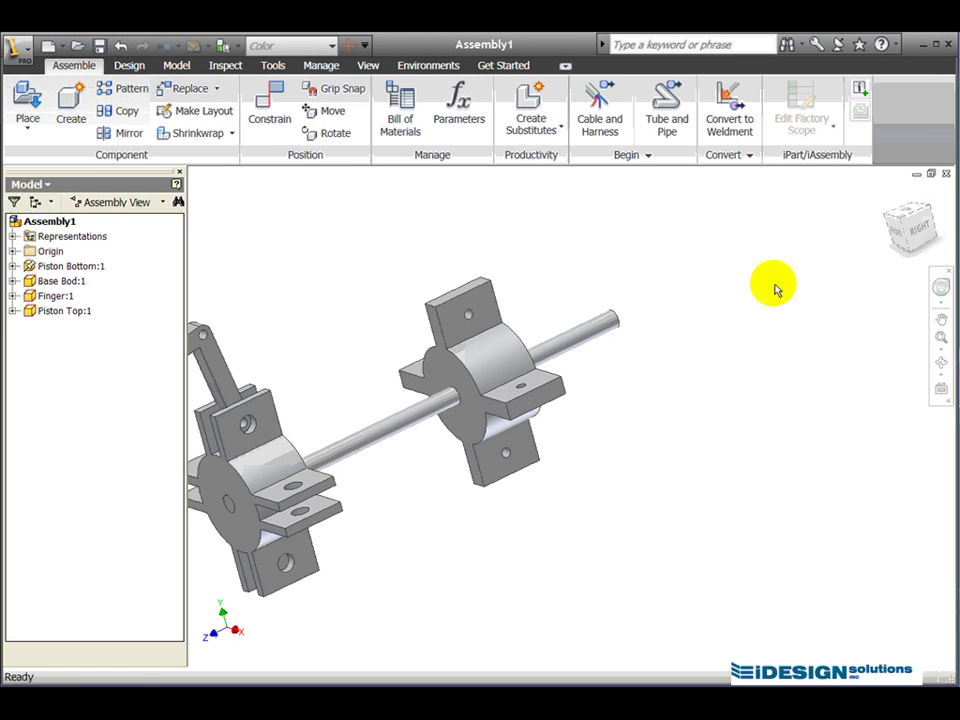
{"action": "mouse_move", "coordinate": [446, 398]}
{"action": "left_mouse_down"}
{"action": "mouse_move", "coordinate": [525, 360]}
{"action": "mouse_move", "coordinate": [456, 388]}
{"action": "left_mouse_up"}
{"action": "middle_click_drag", "start_coordinate": [375, 418], "coordinate": [502, 452]}
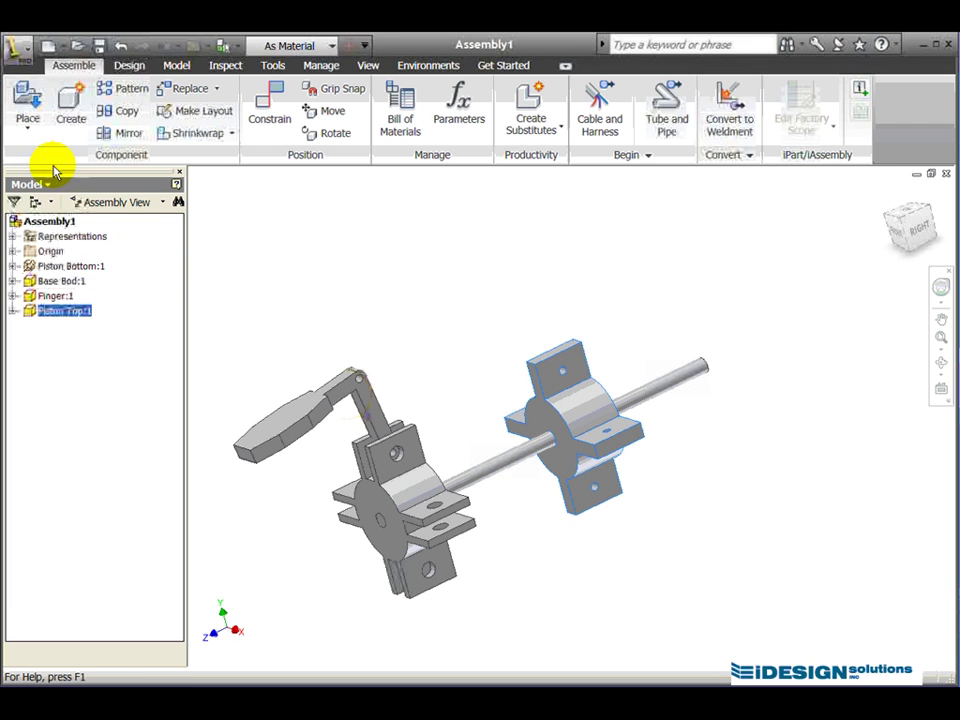
Place two instances of Lifter arm.ipt, one above the finger and one above the piston top
{"action": "left_click", "coordinate": [29, 112]}
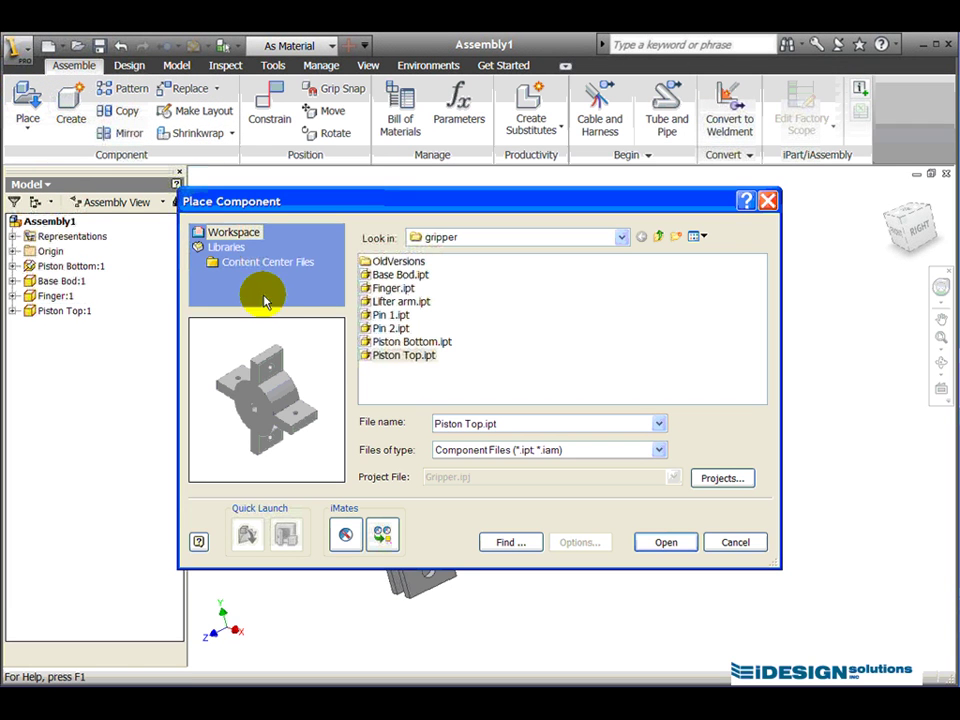
{"action": "left_click", "coordinate": [398, 302]}
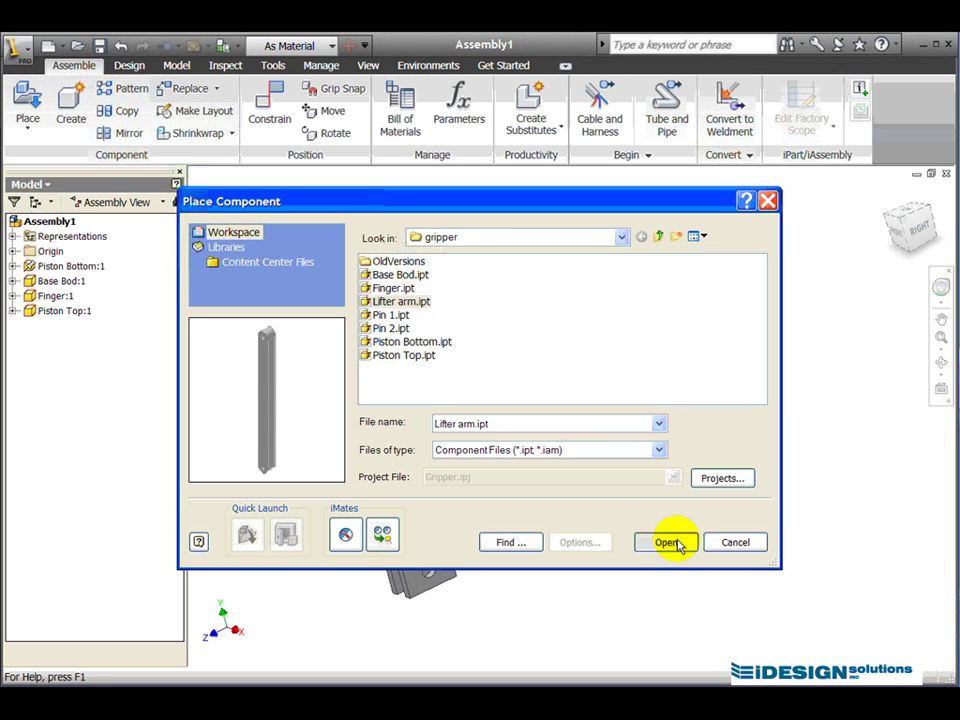
{"action": "left_click", "coordinate": [677, 544]}
{"action": "left_click", "coordinate": [406, 290]}
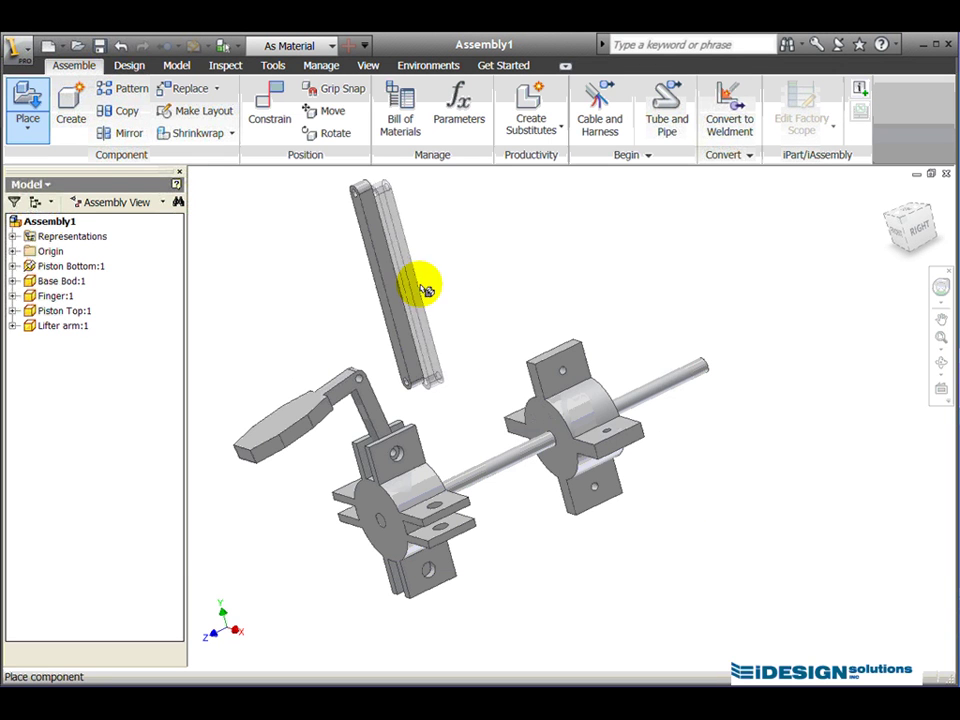
{"action": "left_click", "coordinate": [554, 275]}
{"action": "right_click", "coordinate": [653, 288]}
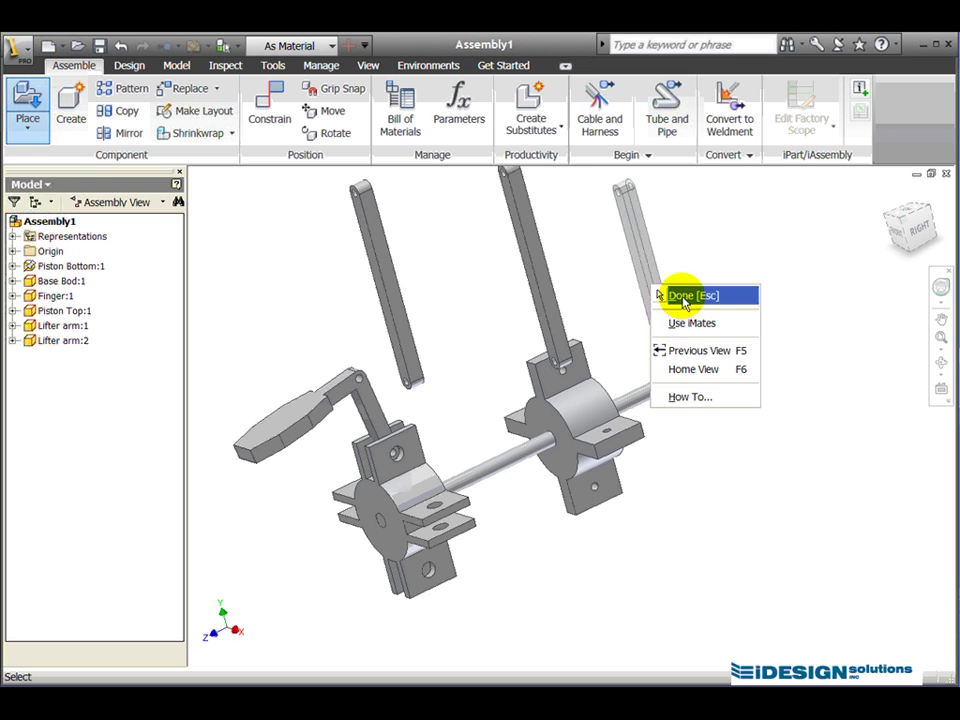
{"action": "left_click", "coordinate": [690, 296]}
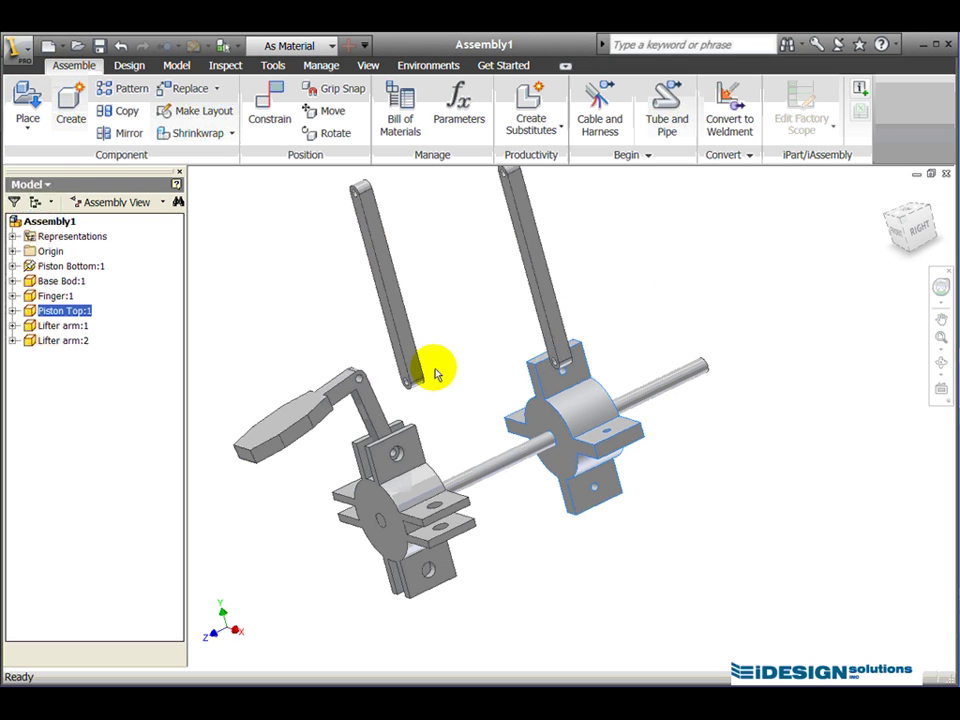
Mate the axis of the finger's elbow hole to the axis of the first lifter arm's lower end hole at 0.000 in offset
{"action": "scroll", "coordinate": [433, 370], "scroll_direction": "up", "scroll_amount": 3}
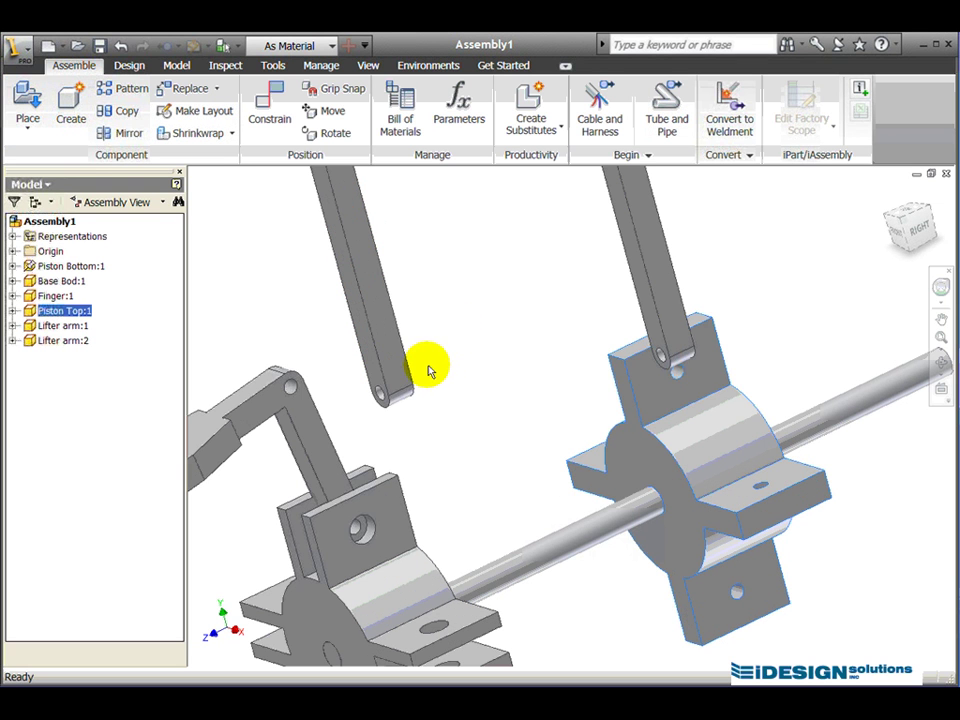
{"action": "left_click", "coordinate": [270, 108]}
{"action": "scroll", "coordinate": [289, 349], "scroll_direction": "up", "scroll_amount": 6}
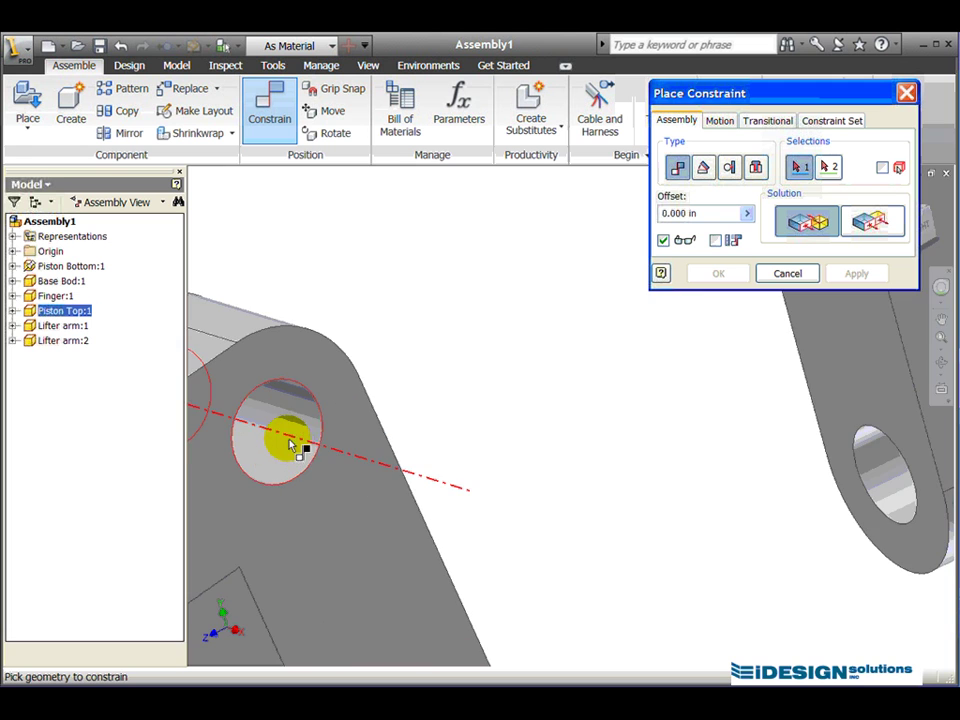
{"action": "middle_click_drag", "start_coordinate": [270, 440], "coordinate": [508, 369]}
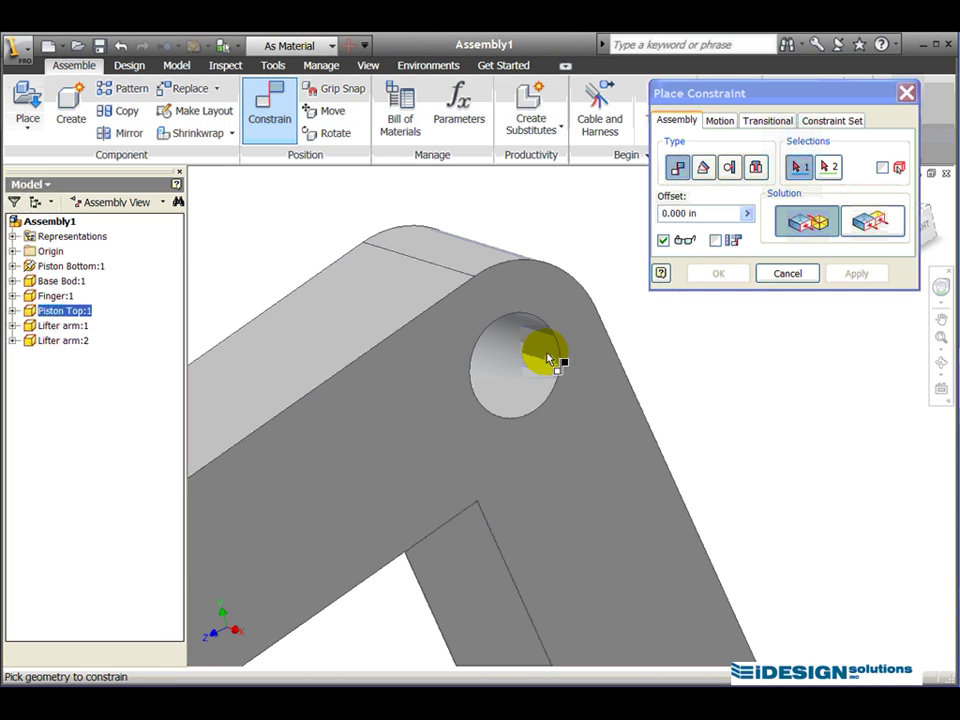
{"action": "left_click", "coordinate": [530, 373]}
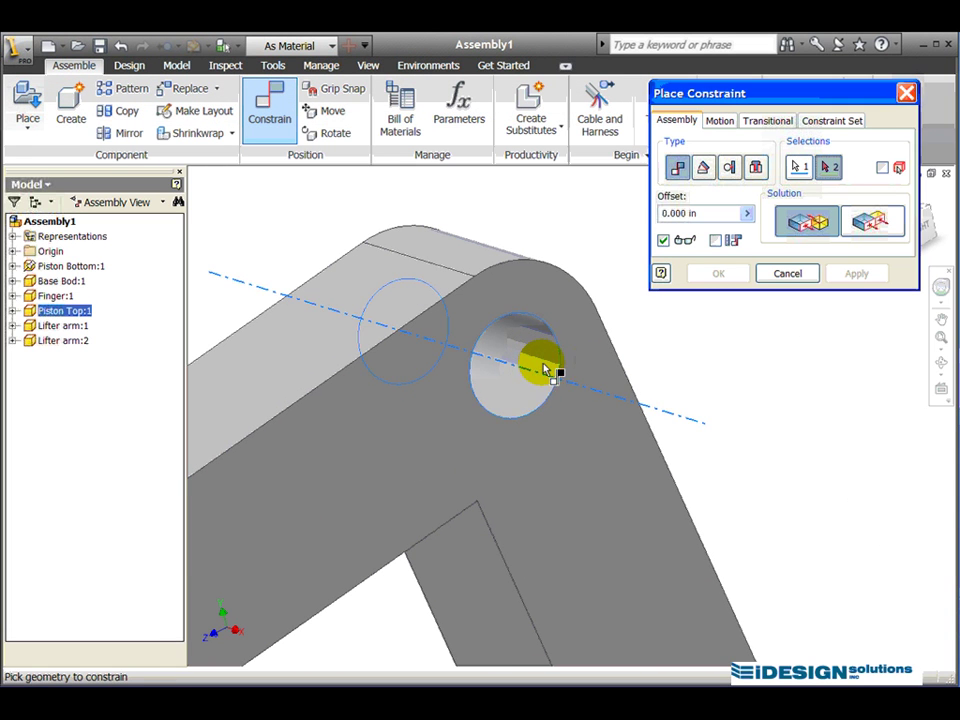
{"action": "scroll", "coordinate": [531, 386], "scroll_direction": "down", "scroll_amount": 5}
{"action": "middle_click_drag", "start_coordinate": [597, 392], "coordinate": [497, 439]}
{"action": "scroll", "coordinate": [521, 439], "scroll_direction": "up", "scroll_amount": 5}
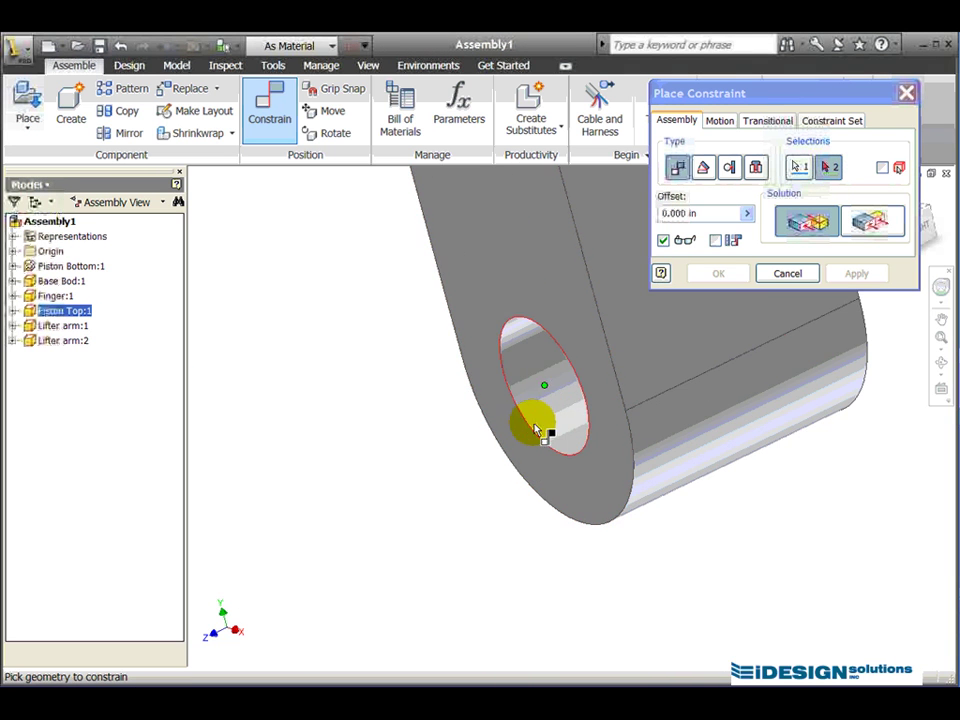
{"action": "left_click", "coordinate": [549, 414]}
{"action": "scroll", "coordinate": [360, 497], "scroll_direction": "down", "scroll_amount": 5}
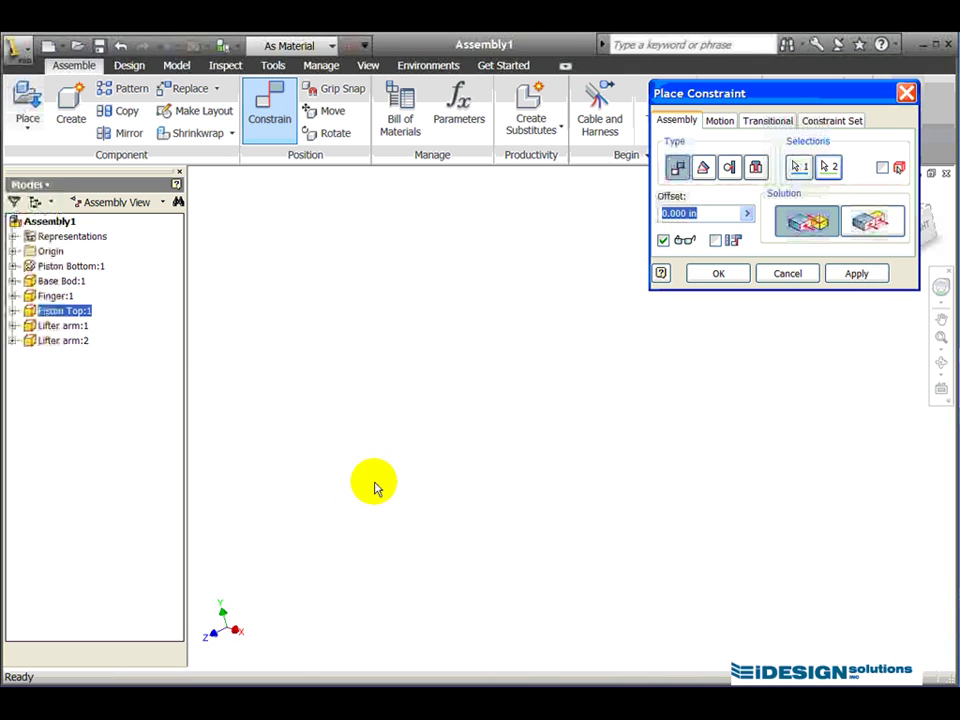
{"action": "scroll", "coordinate": [371, 480], "scroll_direction": "up", "scroll_amount": 5}
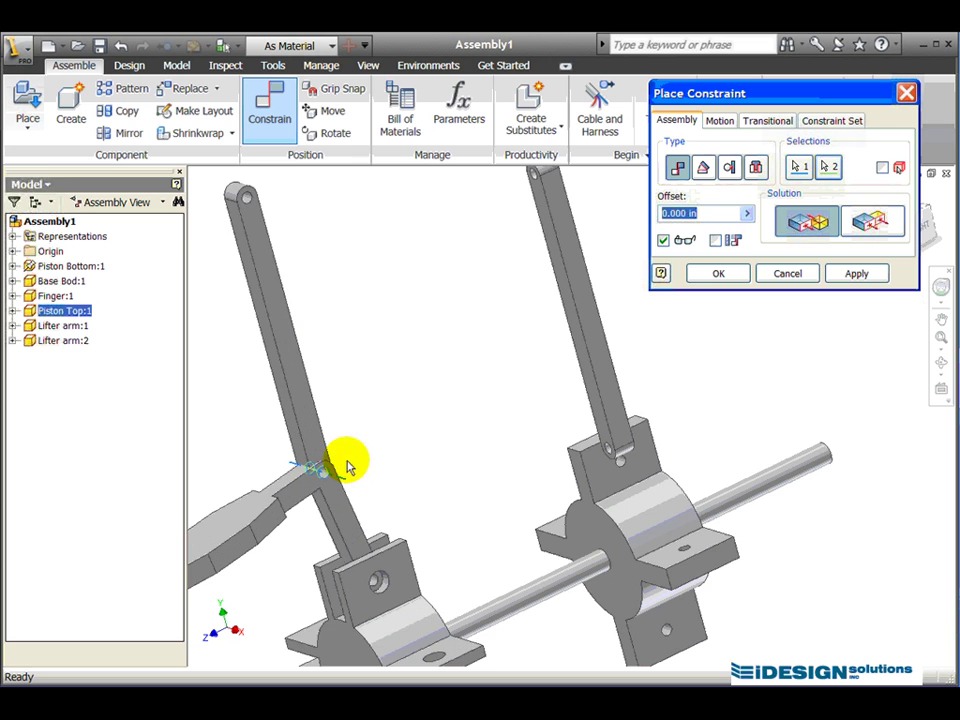
{"action": "left_click", "coordinate": [856, 273]}
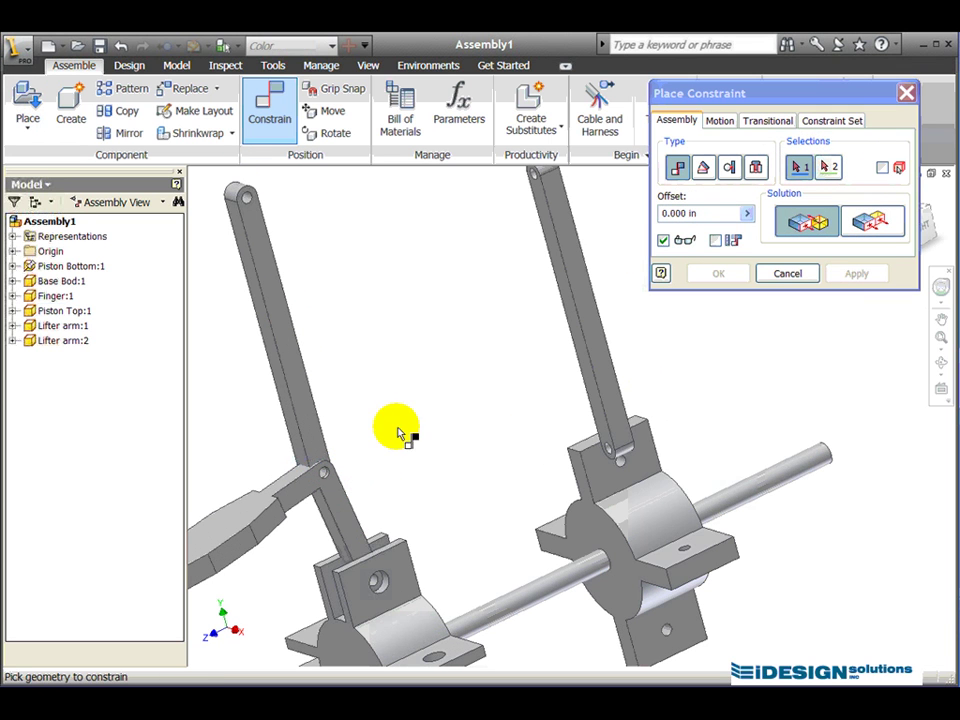
Mate the first lifter arm's flat side face to the finger's flat side face at 0.000 in offset
{"action": "left_click", "coordinate": [293, 360]}
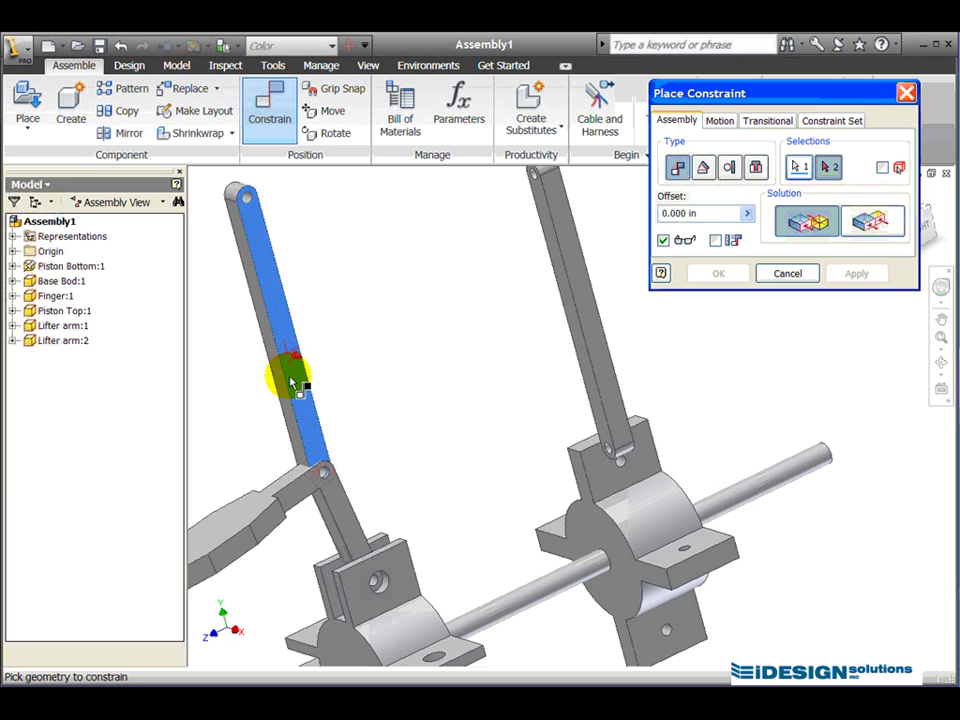
{"action": "left_click", "coordinate": [345, 513]}
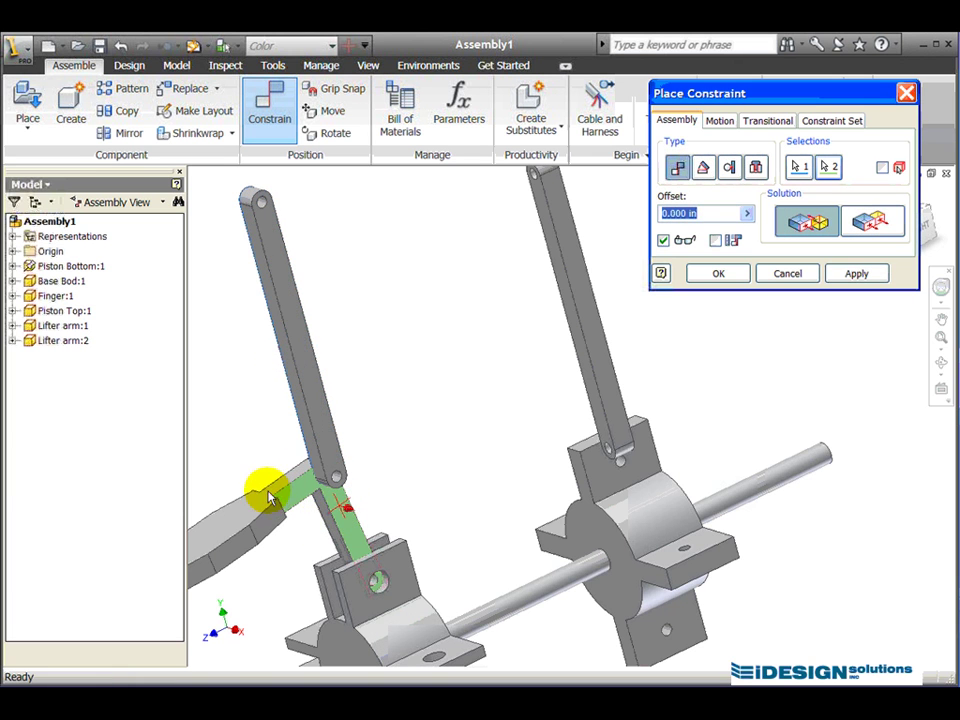
{"action": "left_click", "coordinate": [853, 273]}
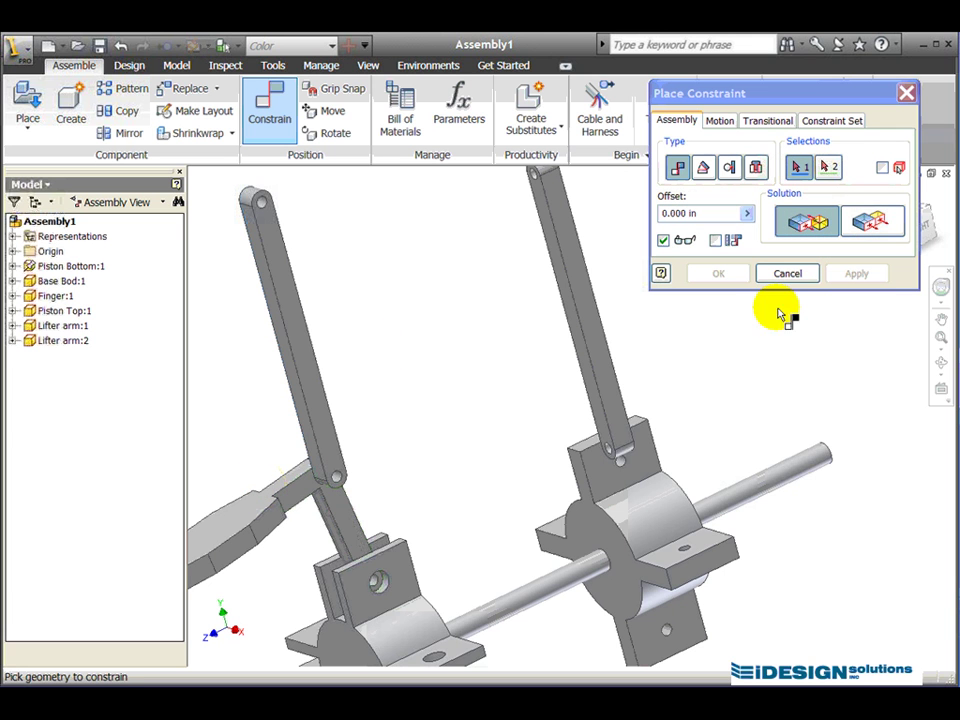
Mate the axis of the piston top's upper lug hole to the axis of the first lifter arm's free end hole at 0.000 in offset
{"action": "scroll", "coordinate": [628, 470], "scroll_direction": "up", "scroll_amount": 5}
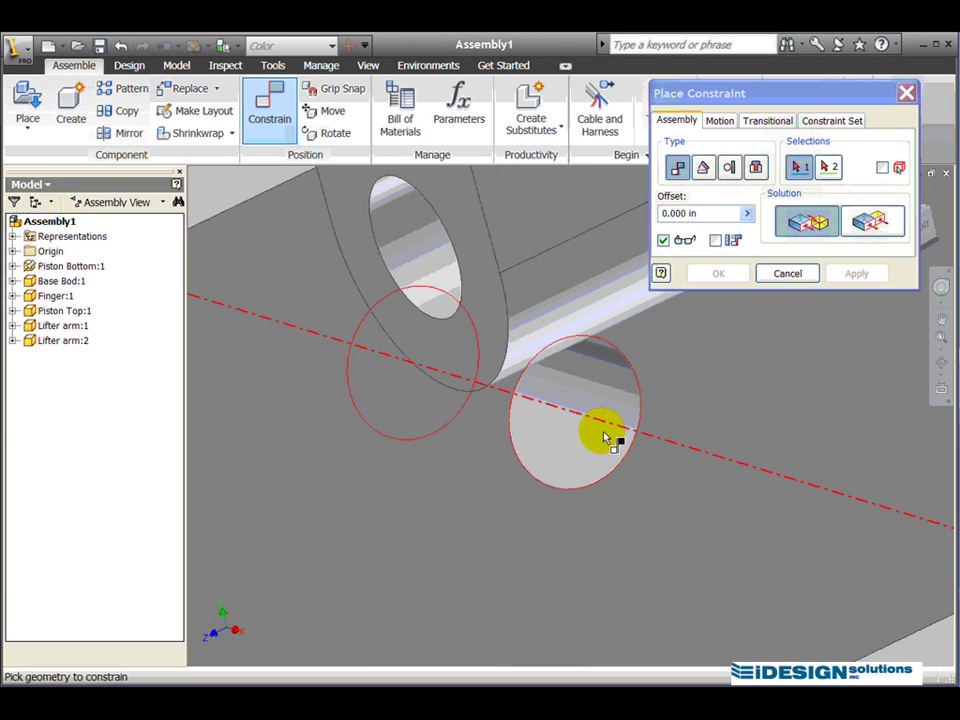
{"action": "scroll", "coordinate": [601, 418], "scroll_direction": "down", "scroll_amount": 5}
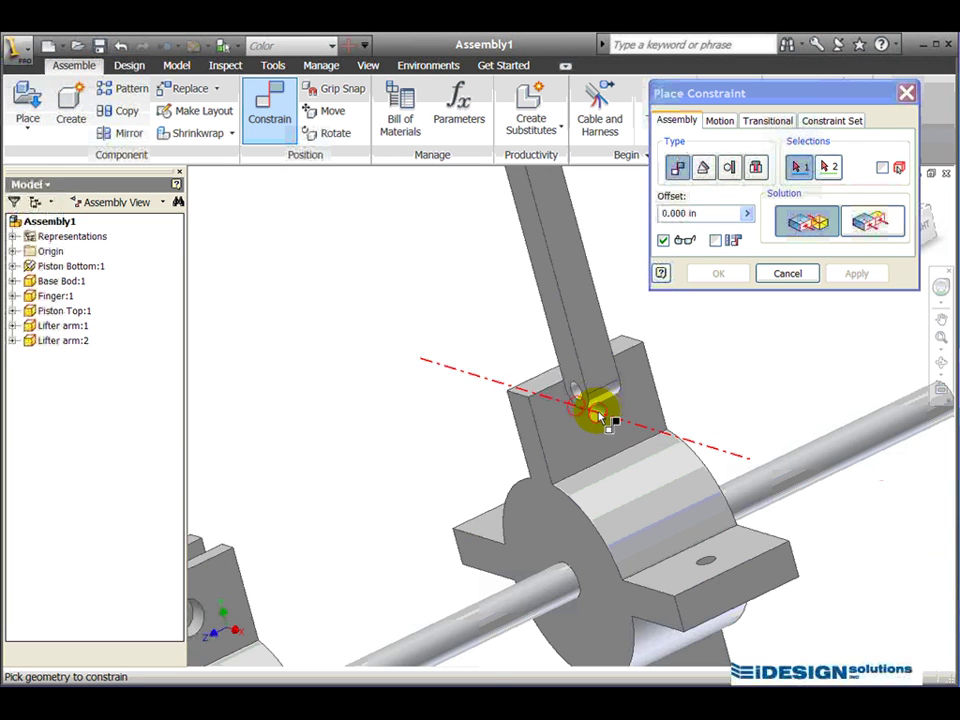
{"action": "scroll", "coordinate": [599, 416], "scroll_direction": "up", "scroll_amount": 5}
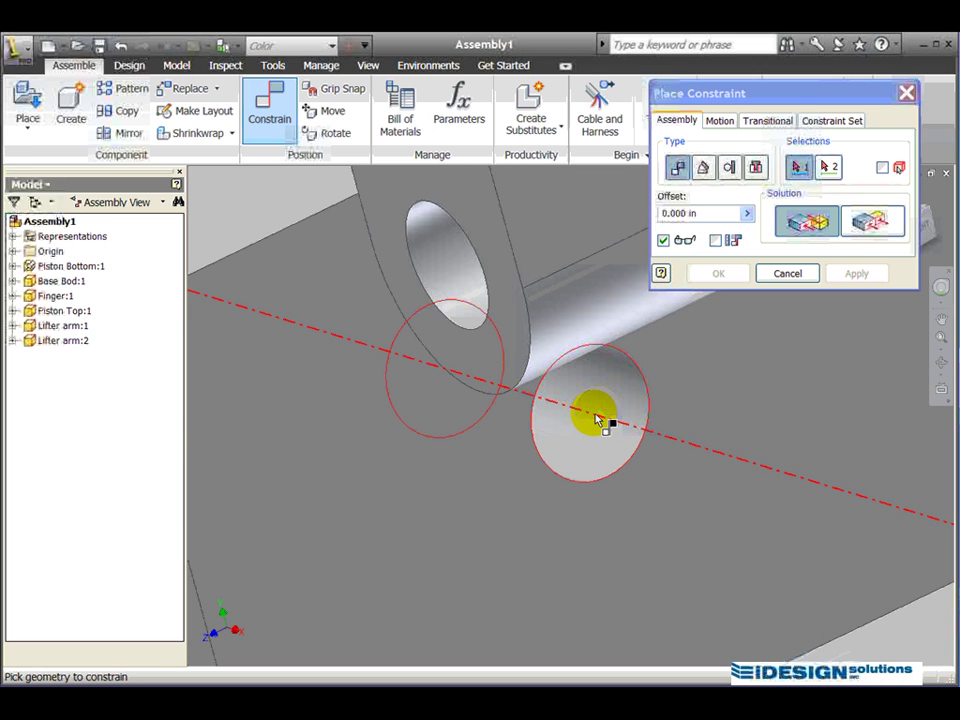
{"action": "left_click", "coordinate": [600, 420]}
{"action": "scroll", "coordinate": [480, 410], "scroll_direction": "down", "scroll_amount": 5}
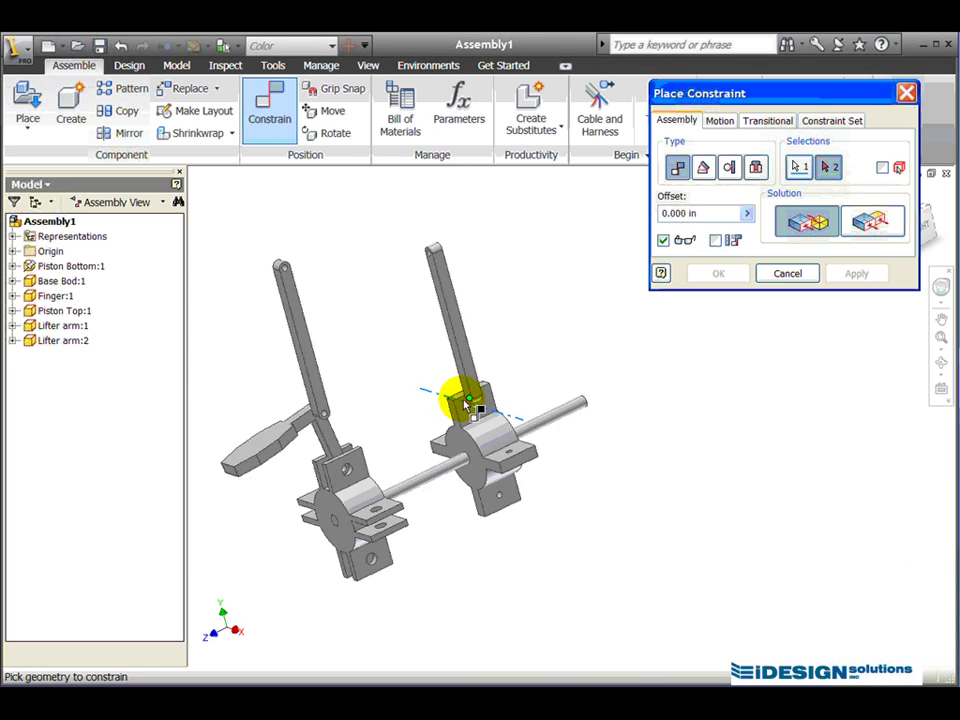
{"action": "scroll", "coordinate": [350, 318], "scroll_direction": "up", "scroll_amount": 5}
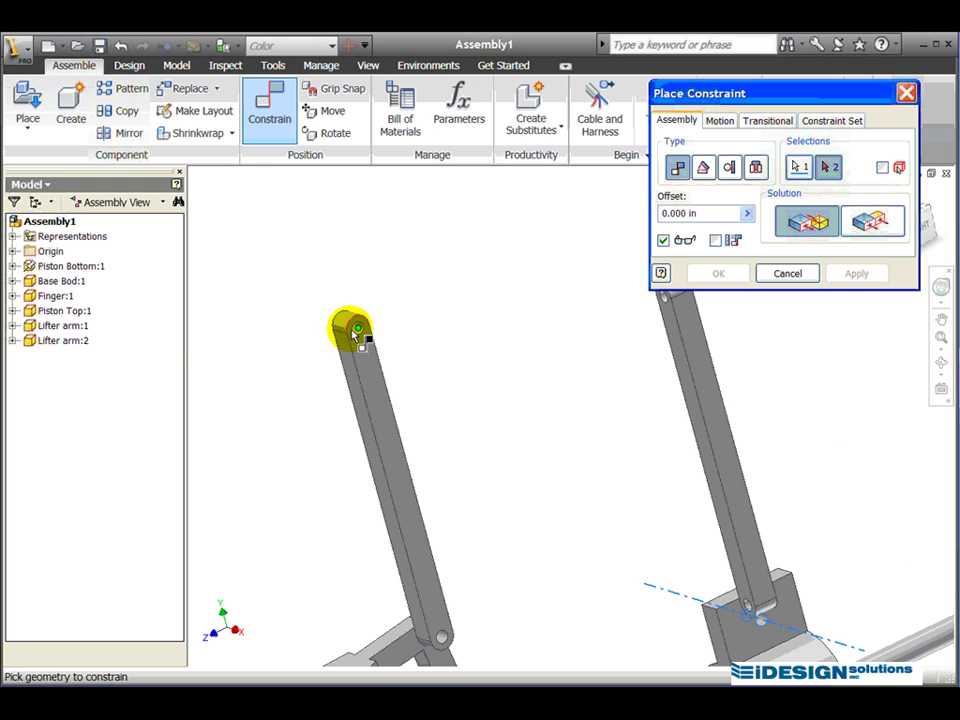
{"action": "scroll", "coordinate": [358, 330], "scroll_direction": "up", "scroll_amount": 5}
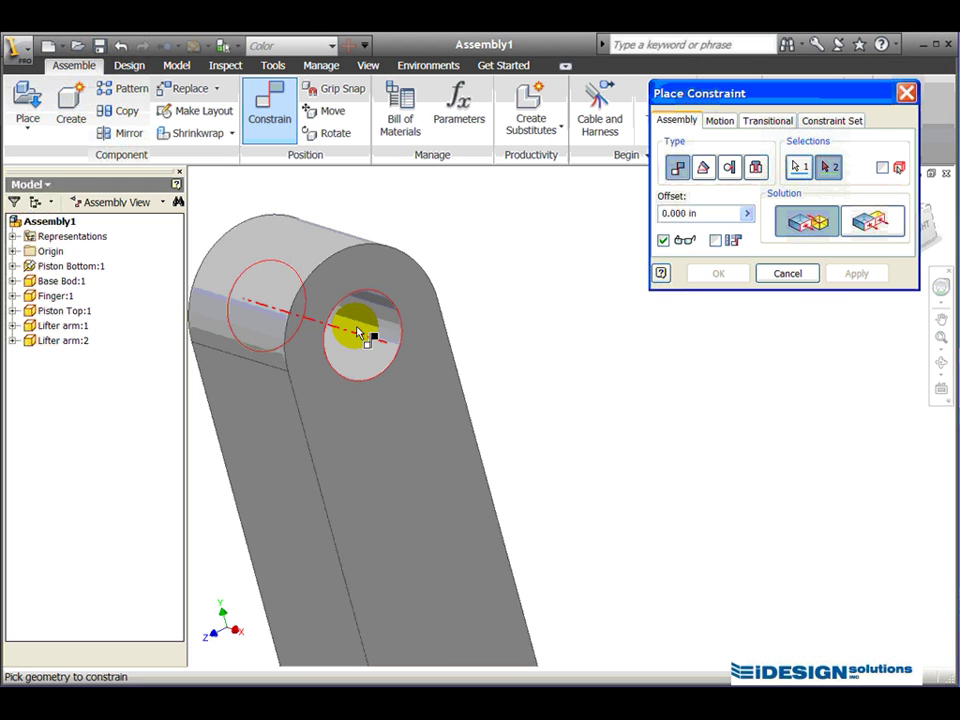
{"action": "left_click", "coordinate": [358, 332]}
{"action": "scroll", "coordinate": [450, 360], "scroll_direction": "down", "scroll_amount": 5}
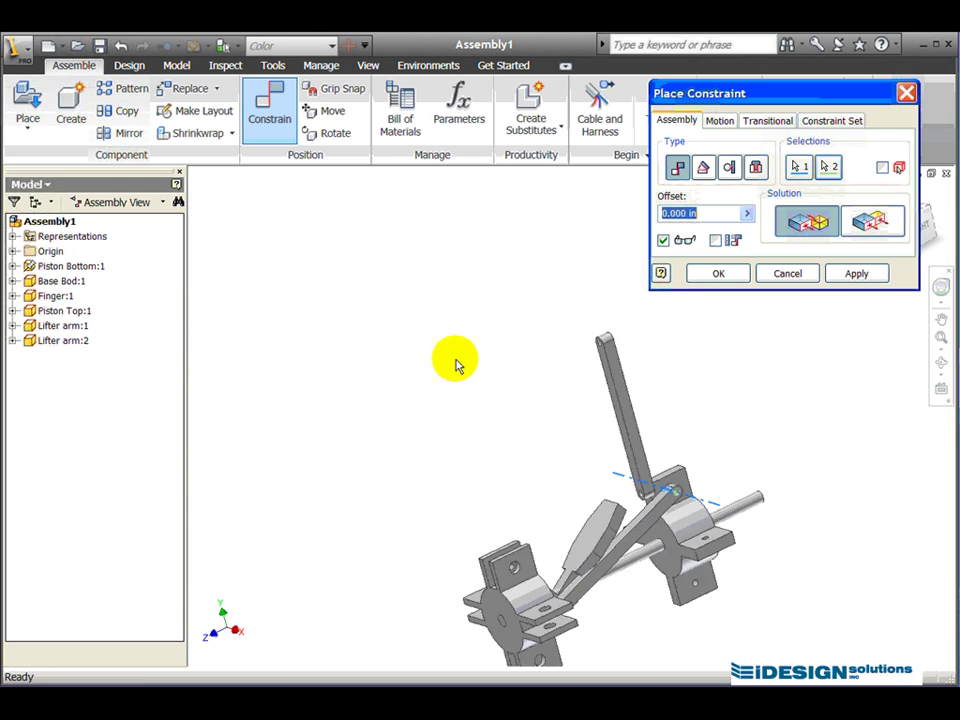
{"action": "scroll", "coordinate": [490, 378], "scroll_direction": "up", "scroll_amount": 2}
{"action": "left_click", "coordinate": [856, 274]}
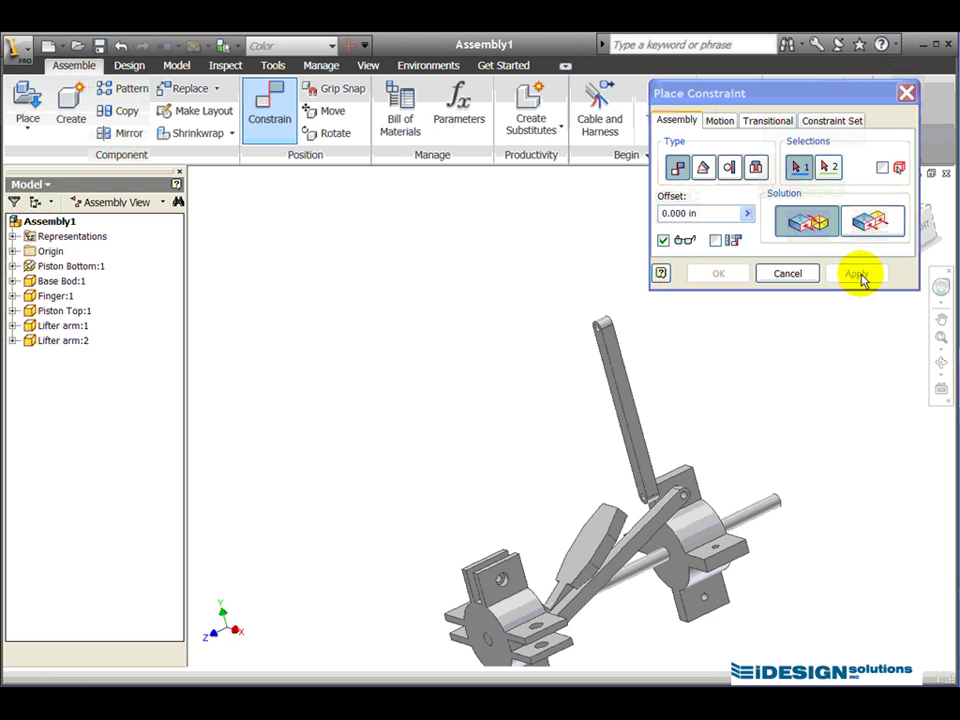
{"action": "left_click", "coordinate": [788, 274]}
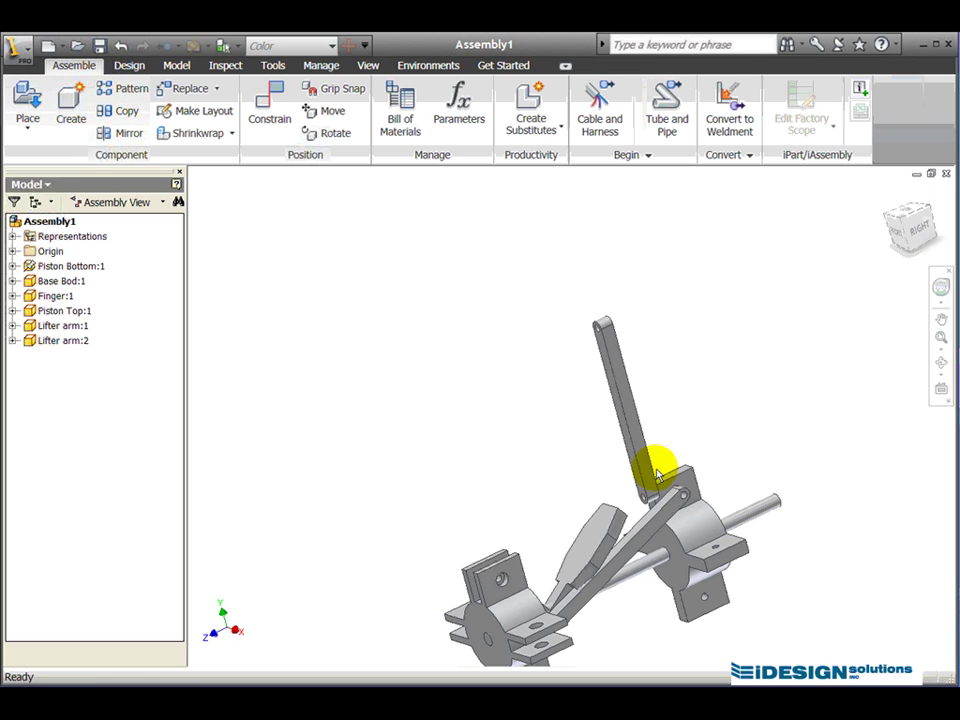
Swing the linked finger outward above the piston bottom and slide the piston top along the rod toward the piston bottom
{"action": "left_click_drag", "start_coordinate": [604, 521], "coordinate": [375, 543]}
{"action": "left_click_drag", "start_coordinate": [698, 563], "coordinate": [660, 555]}
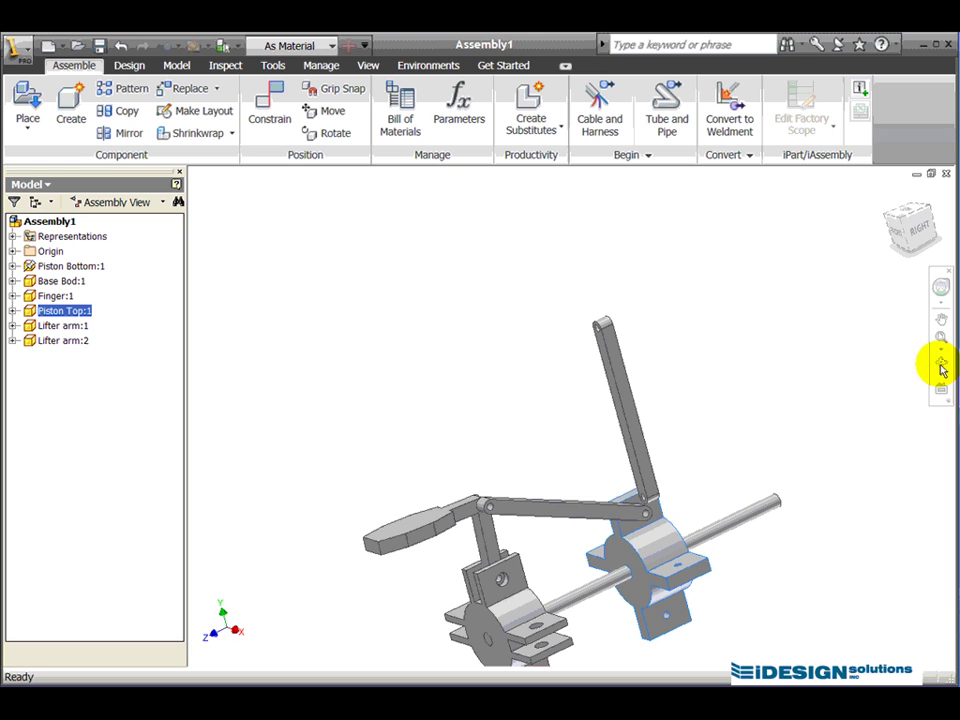
{"action": "left_click", "coordinate": [876, 360]}
Mate the axis of the finger's elbow hole to the axis of the second lifter arm's upper end hole at 0.000 in offset
{"action": "left_click", "coordinate": [942, 365]}
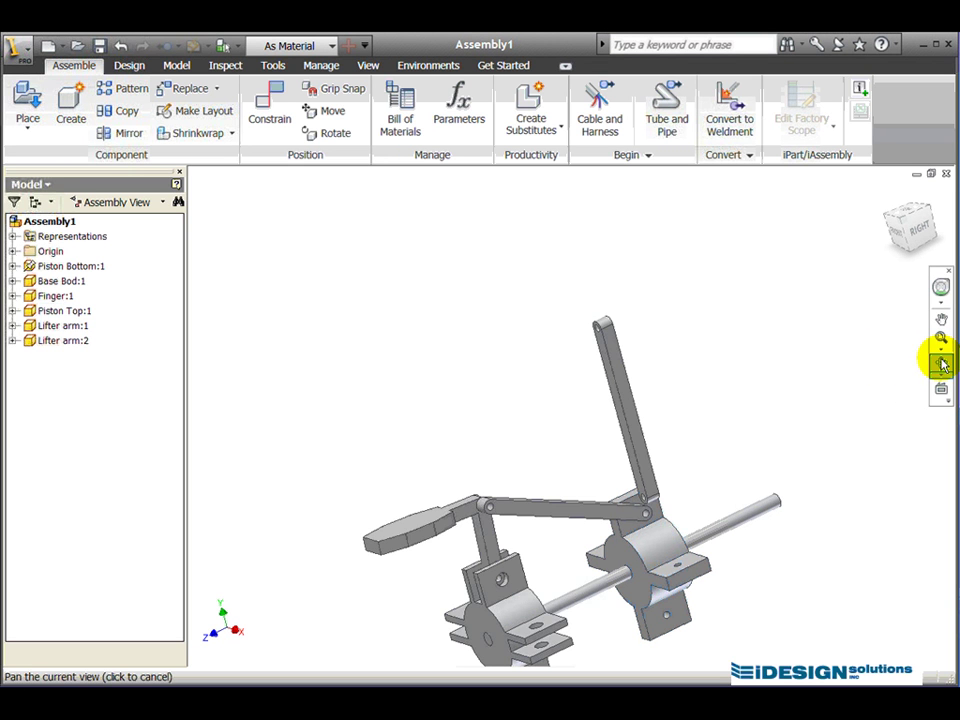
{"action": "left_click", "coordinate": [942, 365]}
{"action": "left_click_drag", "start_coordinate": [542, 583], "coordinate": [774, 574]}
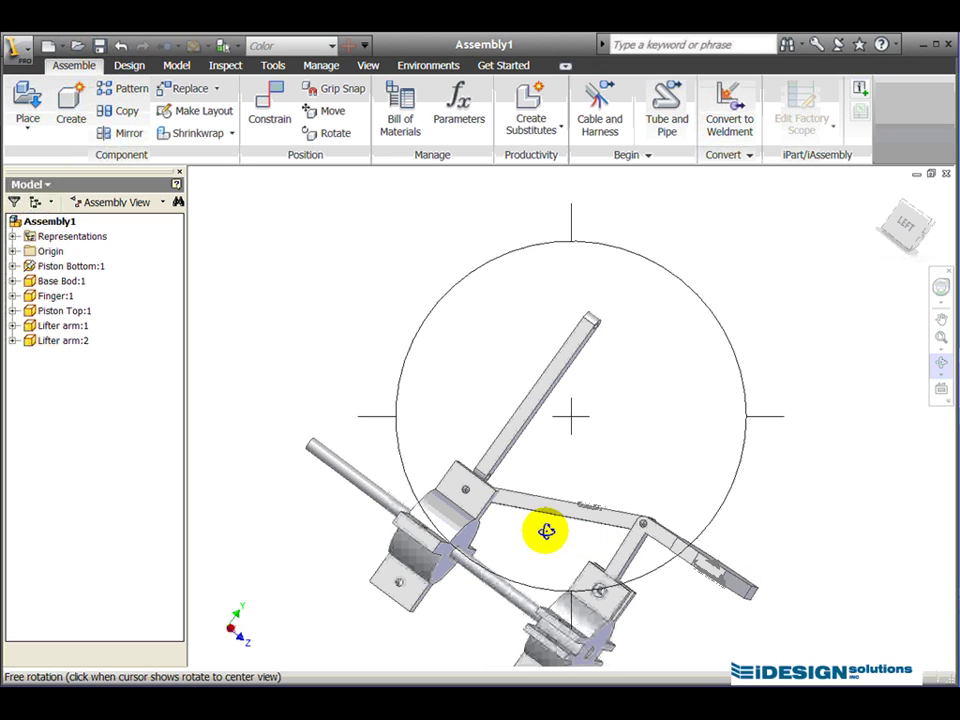
{"action": "left_click_drag", "start_coordinate": [589, 490], "coordinate": [570, 457]}
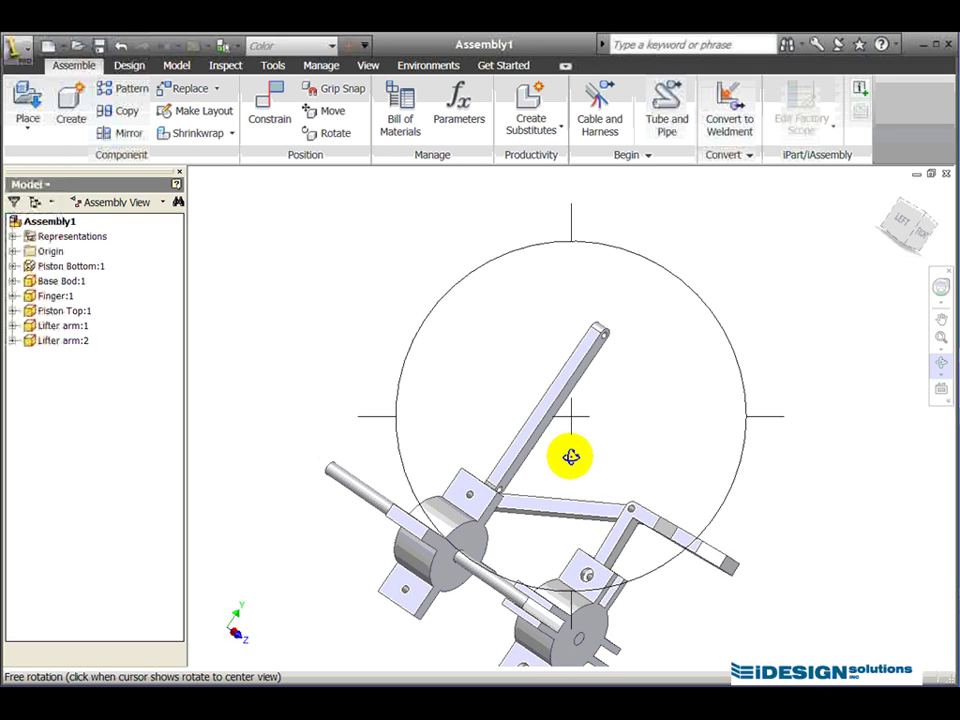
{"action": "key", "text": "Escape"}
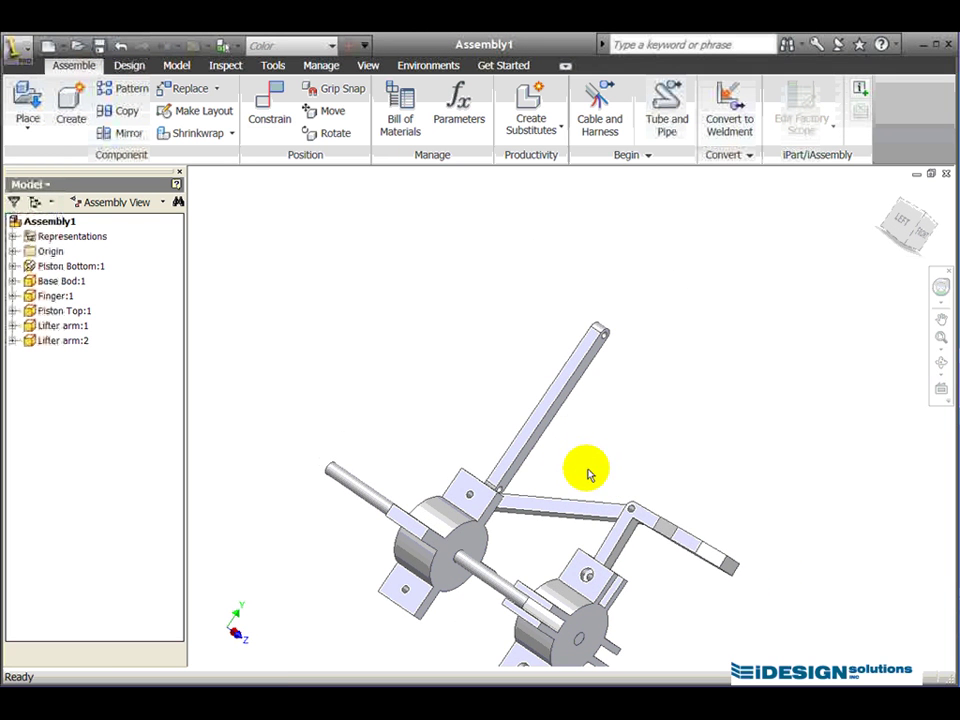
{"action": "left_click", "coordinate": [272, 108]}
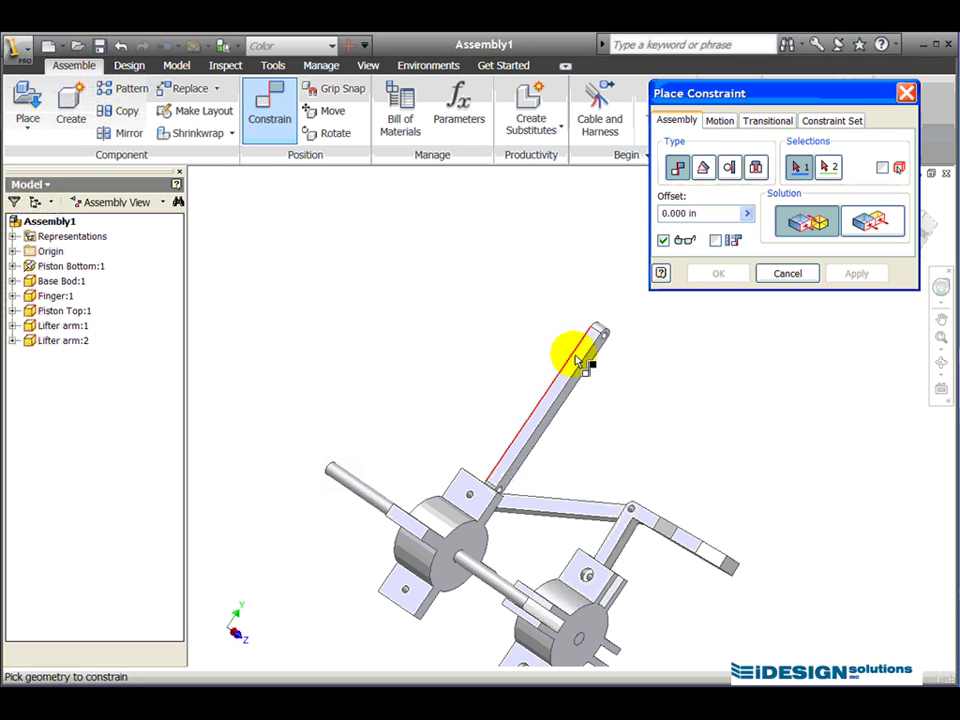
{"action": "scroll", "coordinate": [640, 520], "scroll_direction": "down", "scroll_amount": 5}
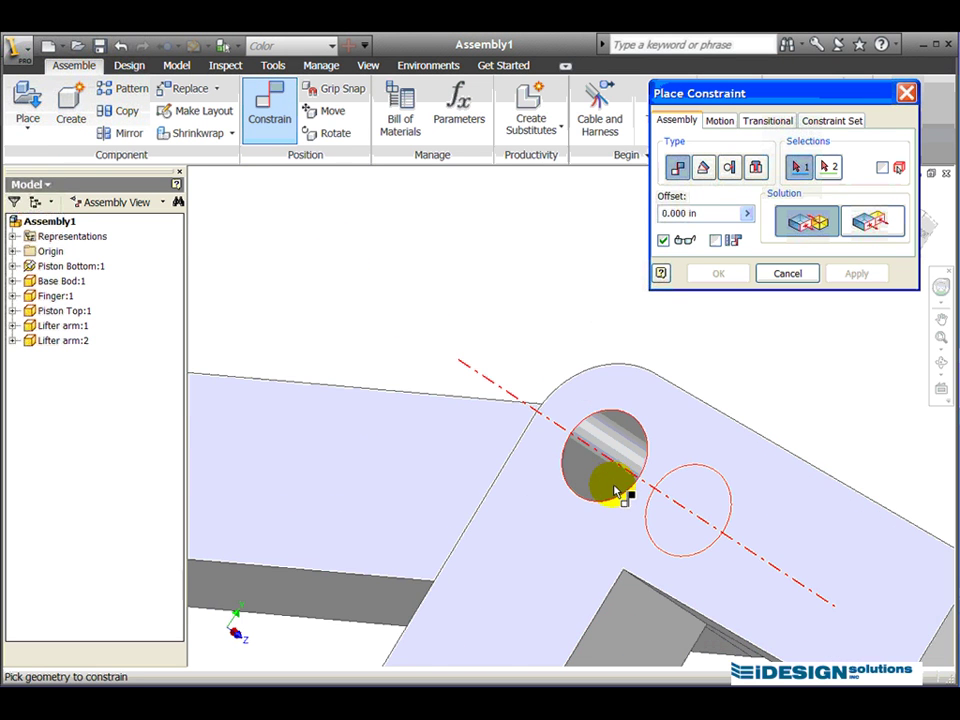
{"action": "left_click", "coordinate": [608, 470]}
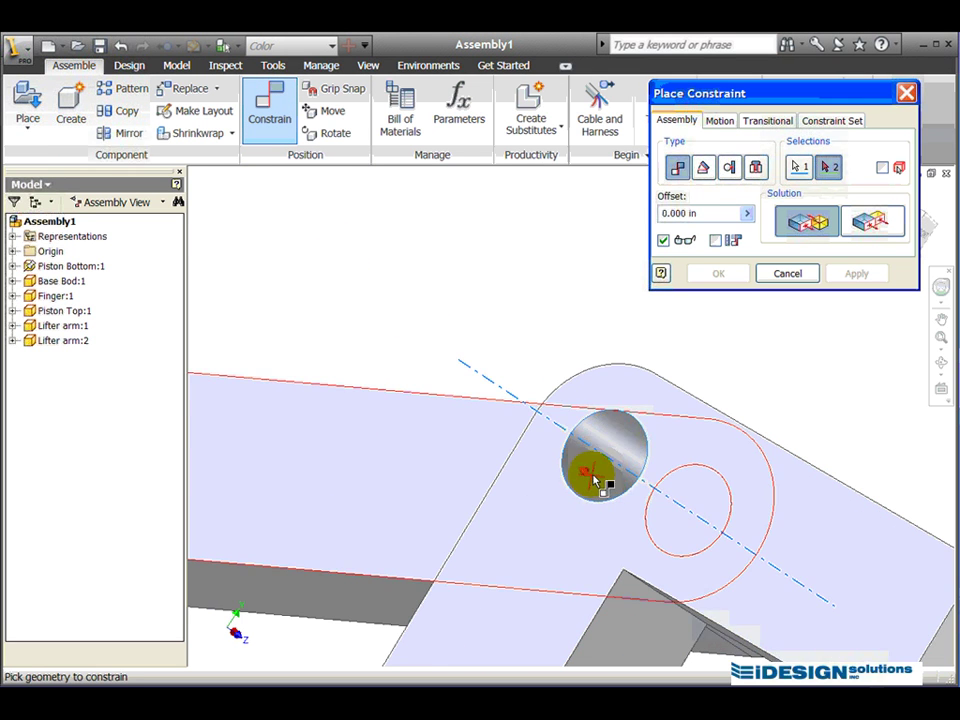
{"action": "scroll", "coordinate": [297, 495], "scroll_direction": "up", "scroll_amount": 5}
{"action": "middle_click_drag", "start_coordinate": [362, 302], "coordinate": [505, 455]}
{"action": "scroll", "coordinate": [505, 300], "scroll_direction": "up", "scroll_amount": 3}
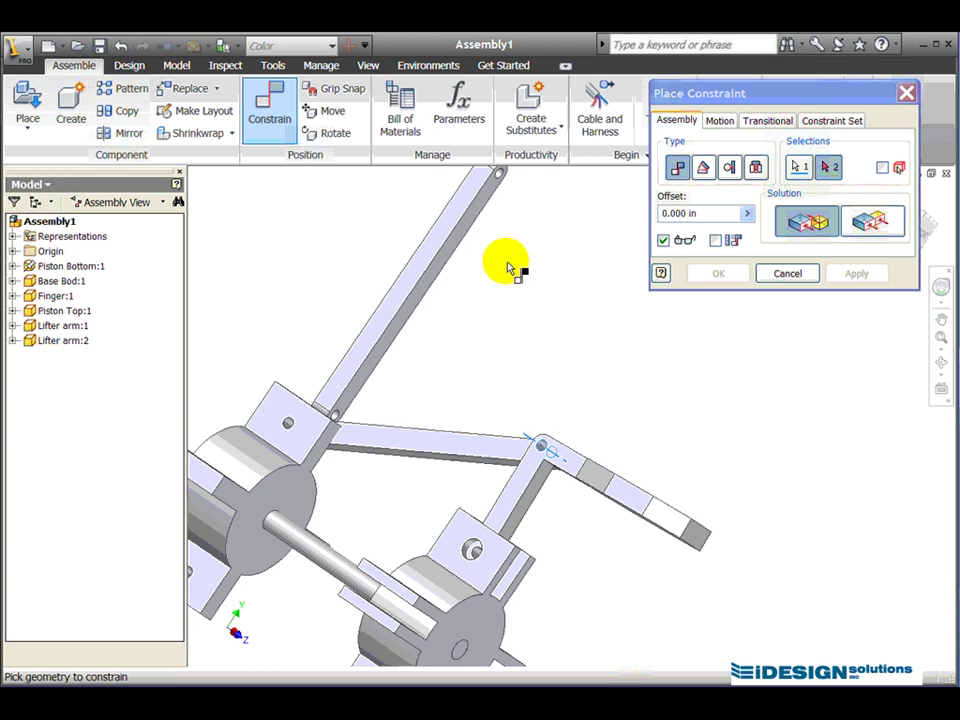
{"action": "scroll", "coordinate": [508, 424], "scroll_direction": "down", "scroll_amount": 6}
{"action": "middle_click_drag", "start_coordinate": [490, 326], "coordinate": [574, 422]}
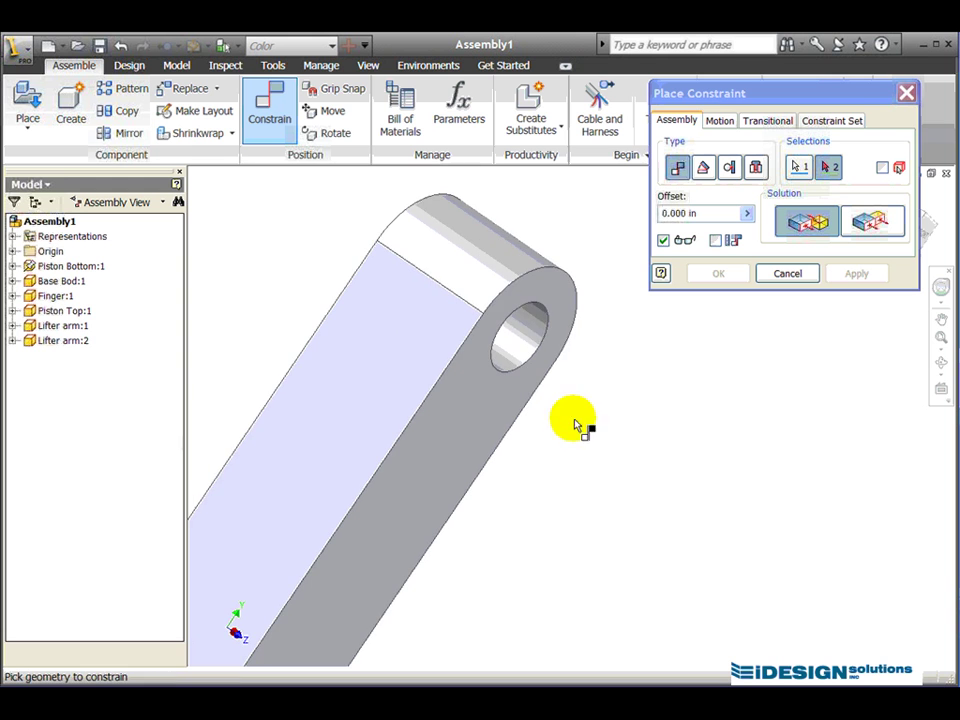
{"action": "left_click", "coordinate": [540, 339]}
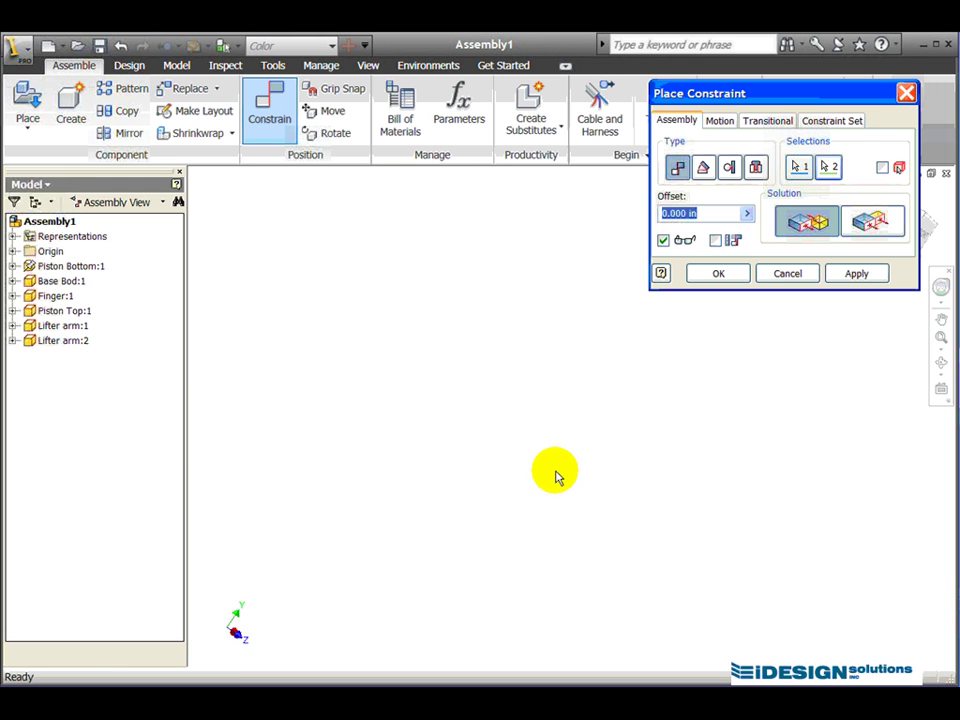
{"action": "scroll", "coordinate": [556, 476], "scroll_direction": "up", "scroll_amount": 3}
{"action": "scroll", "coordinate": [536, 531], "scroll_direction": "down", "scroll_amount": 6}
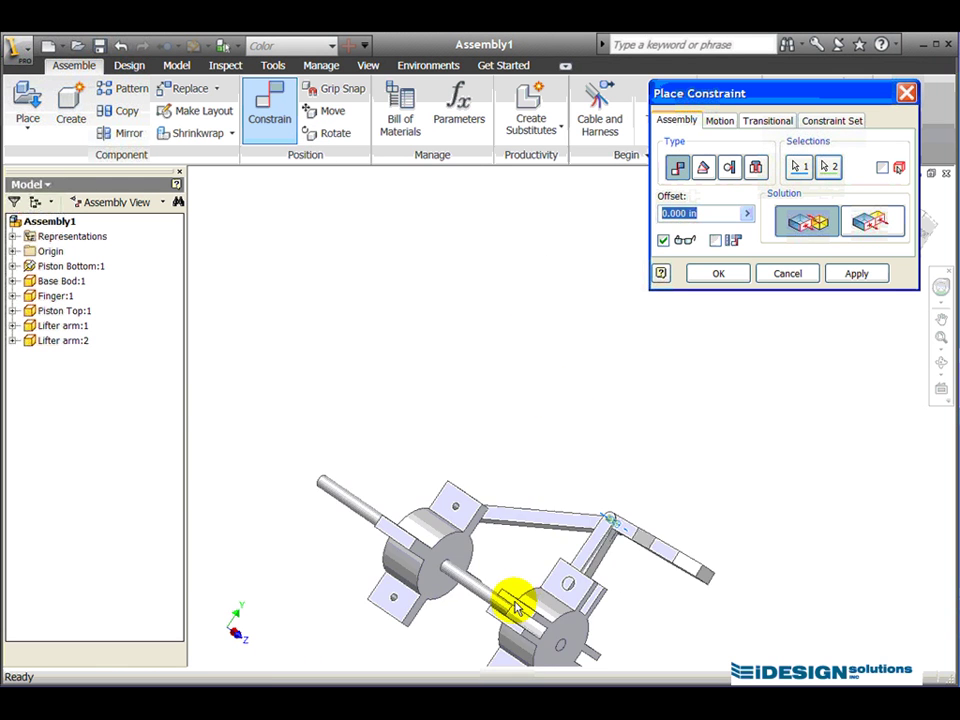
{"action": "middle_click_drag", "start_coordinate": [520, 605], "coordinate": [256, 443]}
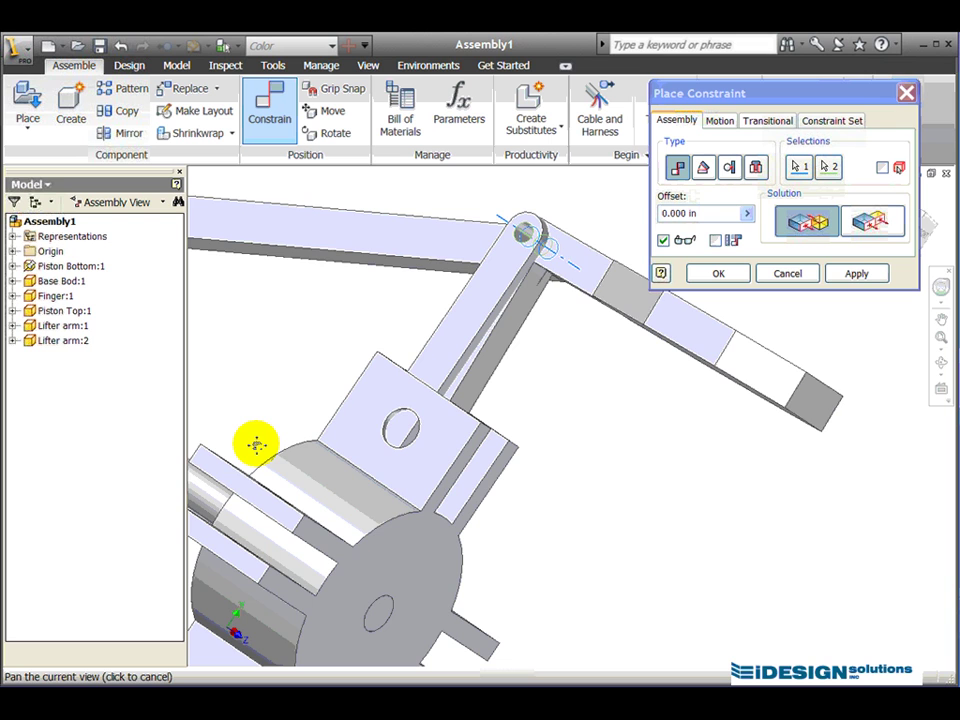
{"action": "scroll", "coordinate": [312, 387], "scroll_direction": "up", "scroll_amount": 3}
{"action": "middle_click_drag", "start_coordinate": [305, 380], "coordinate": [381, 379]}
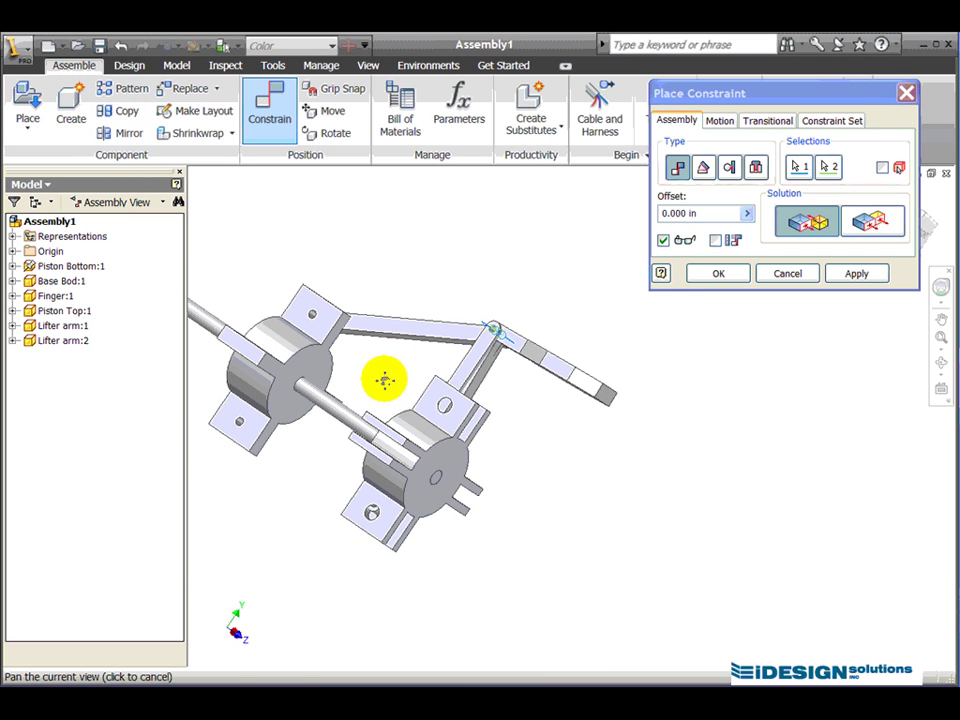
{"action": "left_click", "coordinate": [846, 273]}
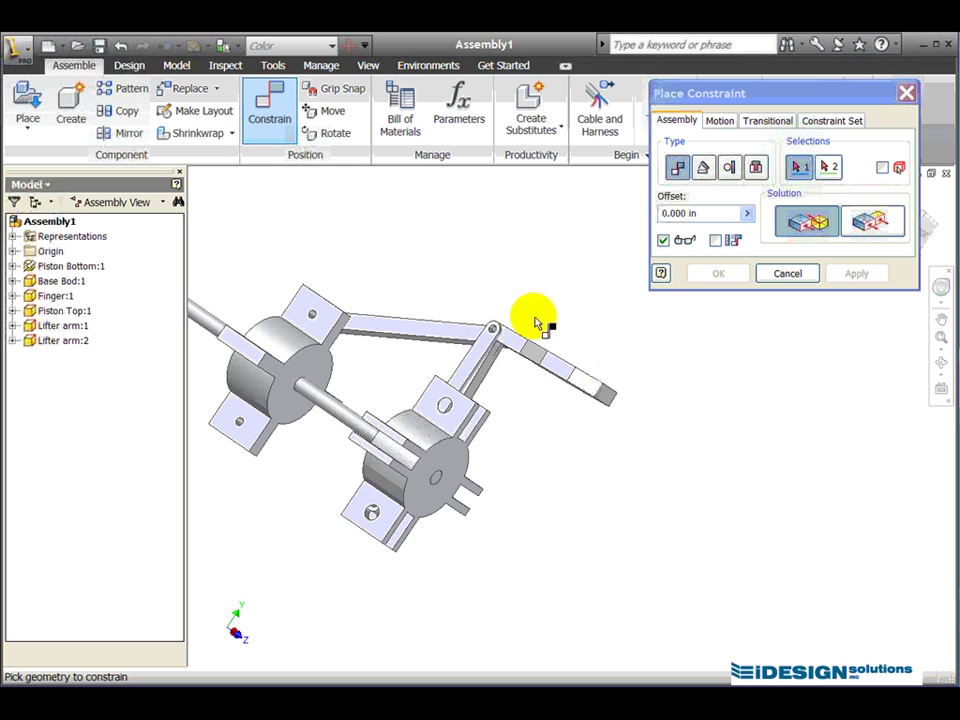
Mate the second lifter arm's inner flat side face to the finger's exposed flat side face at 0.000 in offset
{"action": "scroll", "coordinate": [458, 338], "scroll_direction": "down", "scroll_amount": 5}
{"action": "left_click", "coordinate": [473, 392]}
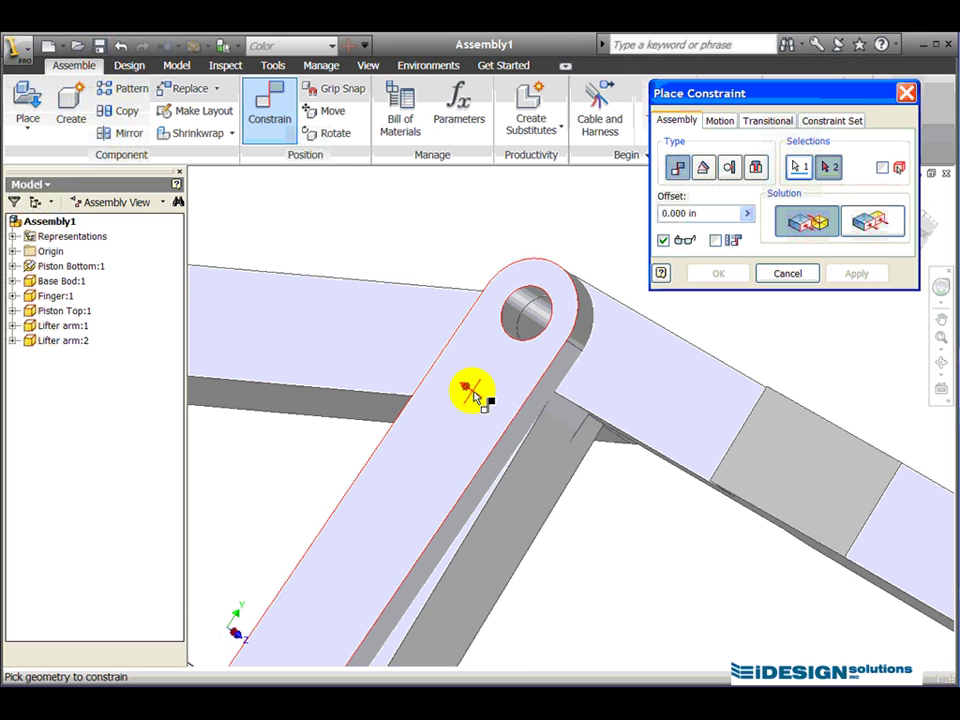
{"action": "left_click", "coordinate": [636, 373]}
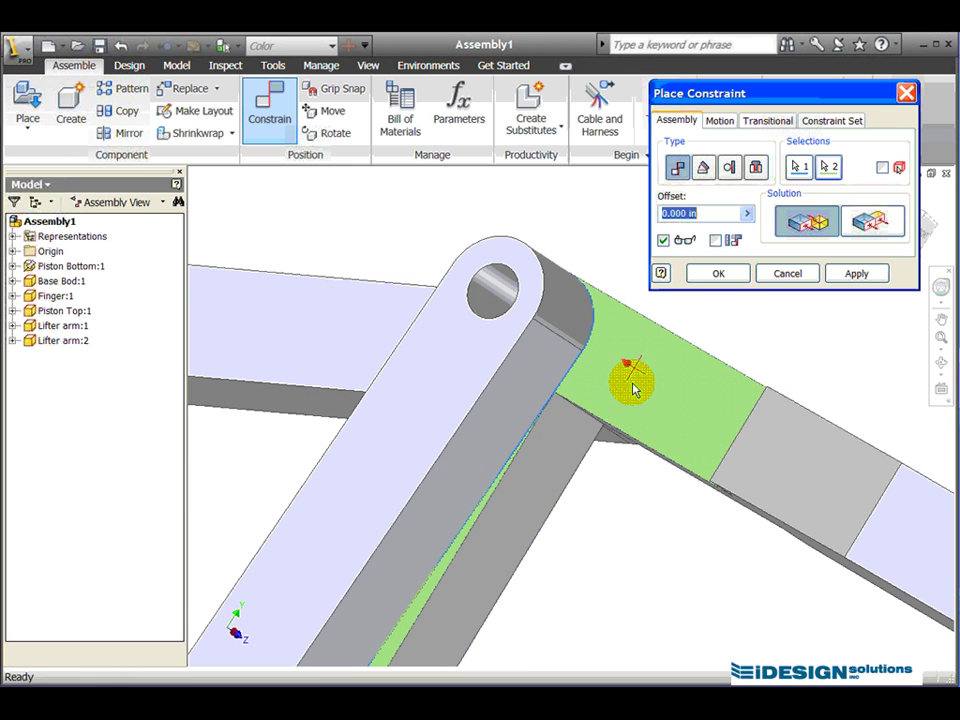
{"action": "left_click", "coordinate": [860, 274]}
Mate the piston top's upper lug hole axis to the second lifter arm's free end hole axis at 0.000 in, and slide the piston top slightly along the rod
{"action": "scroll", "coordinate": [613, 390], "scroll_direction": "up", "scroll_amount": 5}
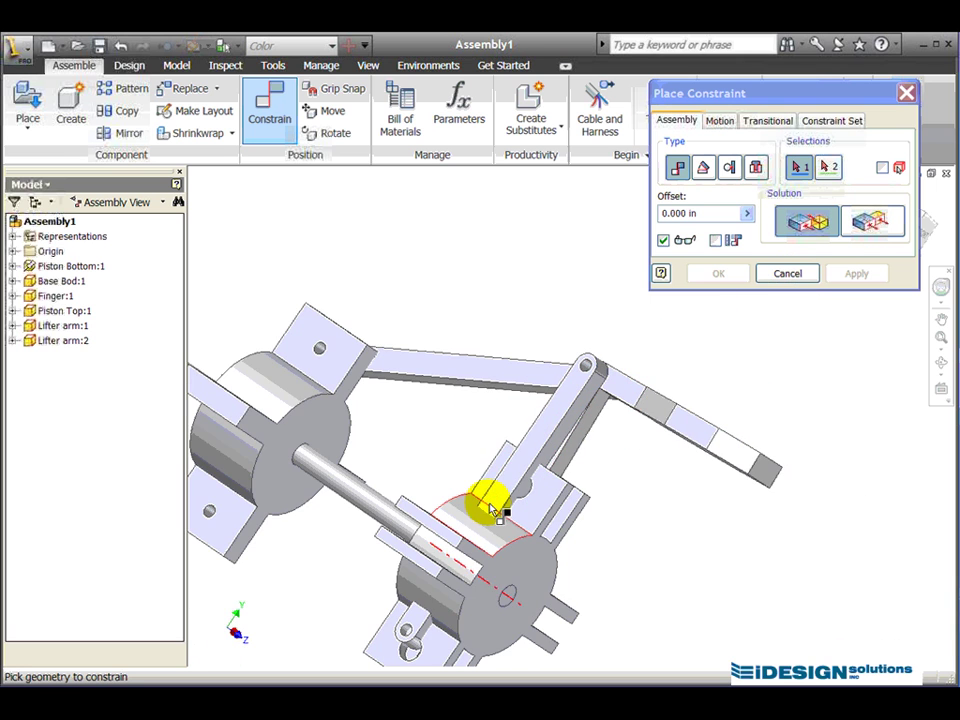
{"action": "scroll", "coordinate": [320, 350], "scroll_direction": "down", "scroll_amount": 5}
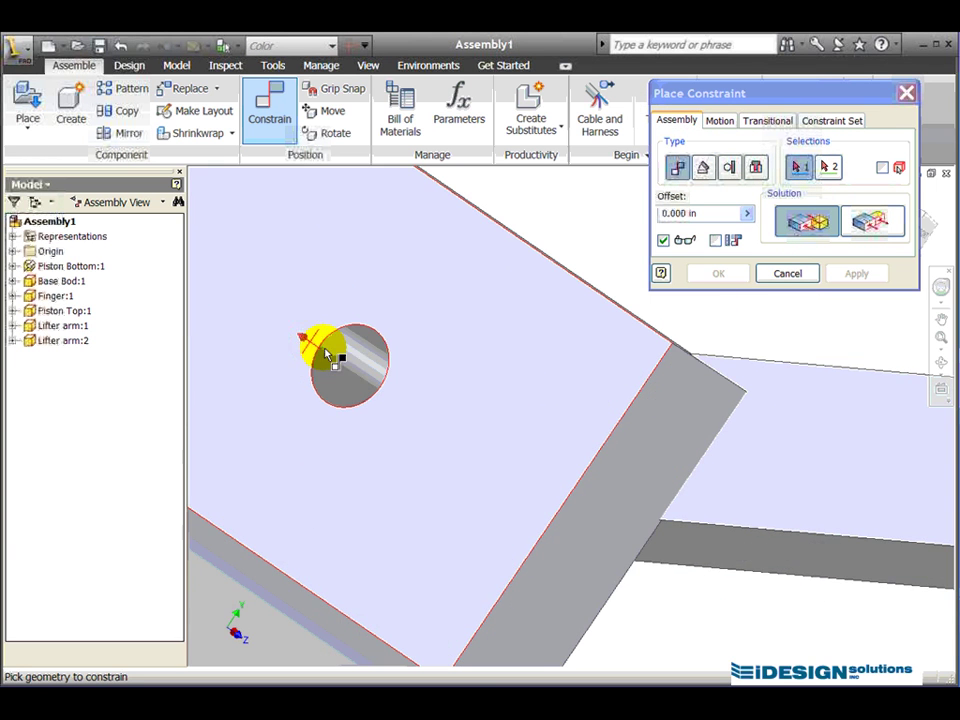
{"action": "left_click", "coordinate": [350, 368]}
{"action": "scroll", "coordinate": [357, 395], "scroll_direction": "down", "scroll_amount": 5}
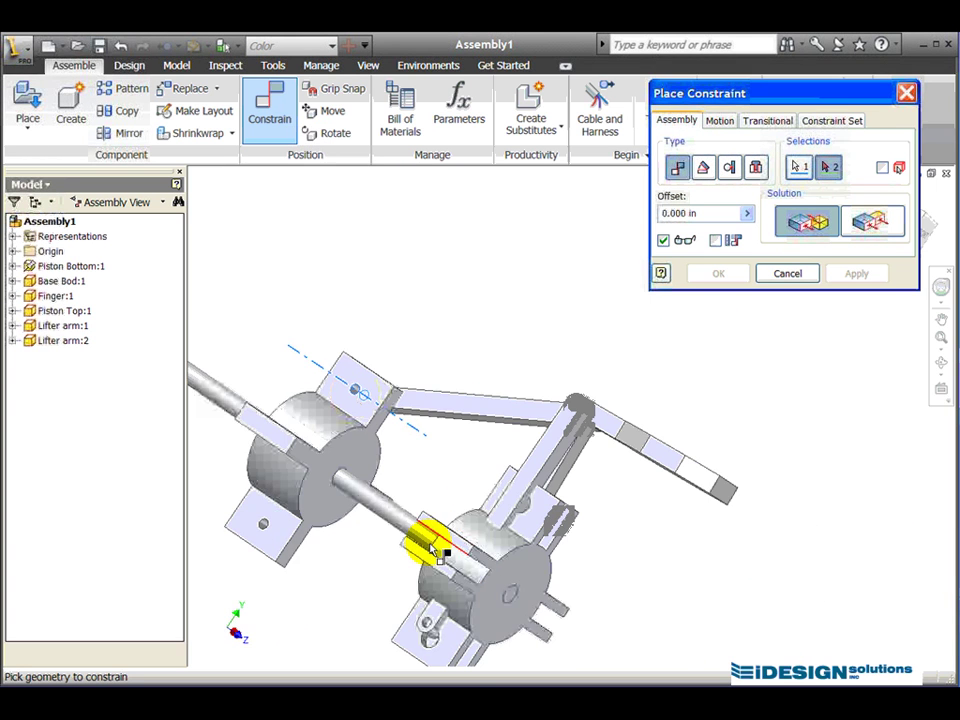
{"action": "scroll", "coordinate": [426, 636], "scroll_direction": "up", "scroll_amount": 4}
{"action": "scroll", "coordinate": [430, 635], "scroll_direction": "up", "scroll_amount": 3}
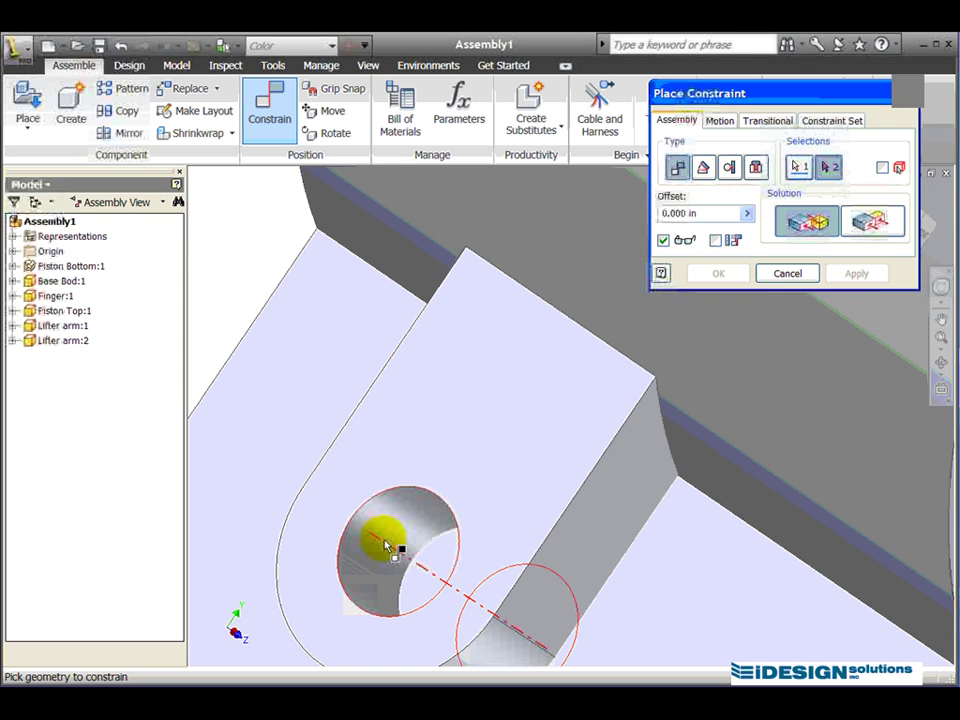
{"action": "left_click", "coordinate": [390, 544]}
{"action": "scroll", "coordinate": [400, 548], "scroll_direction": "up", "scroll_amount": 2}
{"action": "scroll", "coordinate": [424, 553], "scroll_direction": "down", "scroll_amount": 5}
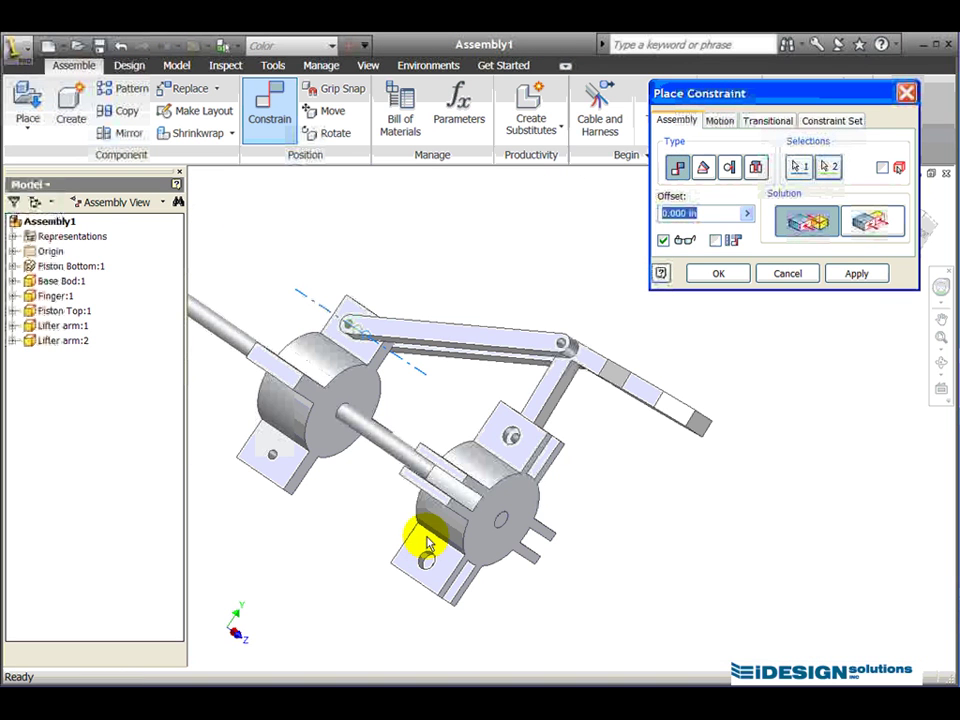
{"action": "left_click", "coordinate": [851, 275]}
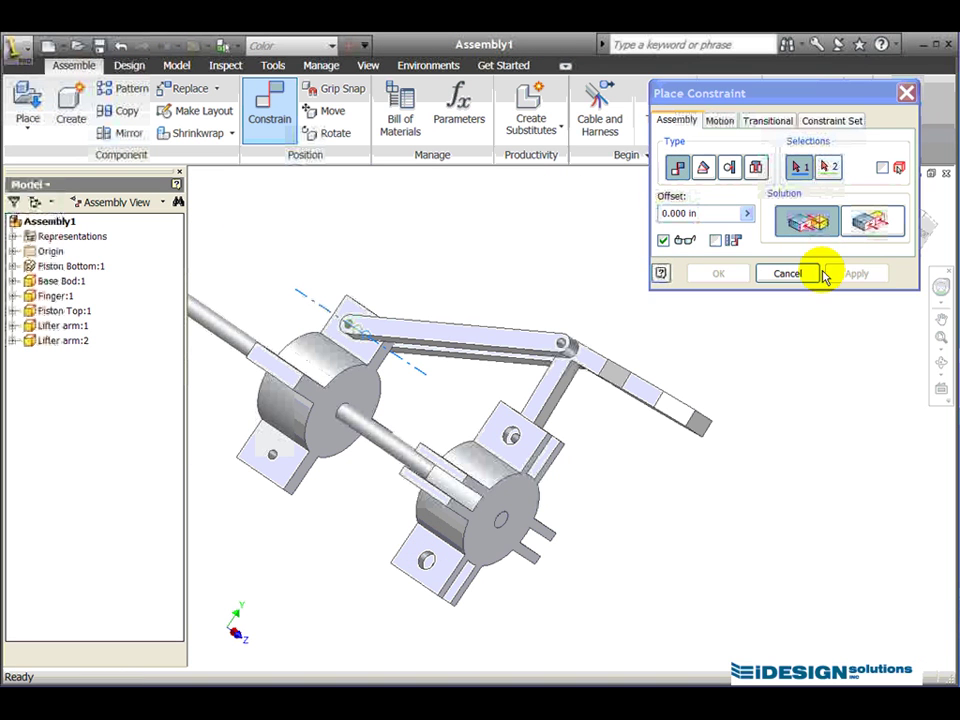
{"action": "left_click", "coordinate": [788, 273]}
{"action": "left_click_drag", "start_coordinate": [340, 372], "coordinate": [413, 346]}
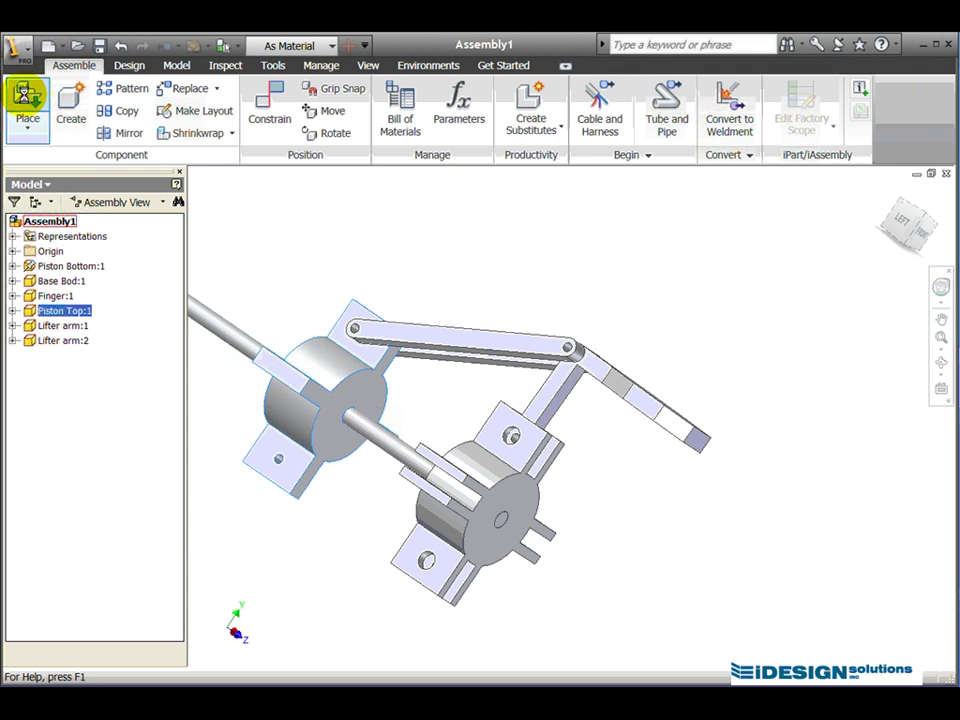
Place one instance of Pin 2.ipt in the open space beside the piston bottom
{"action": "left_click", "coordinate": [27, 95]}
{"action": "left_click", "coordinate": [393, 330]}
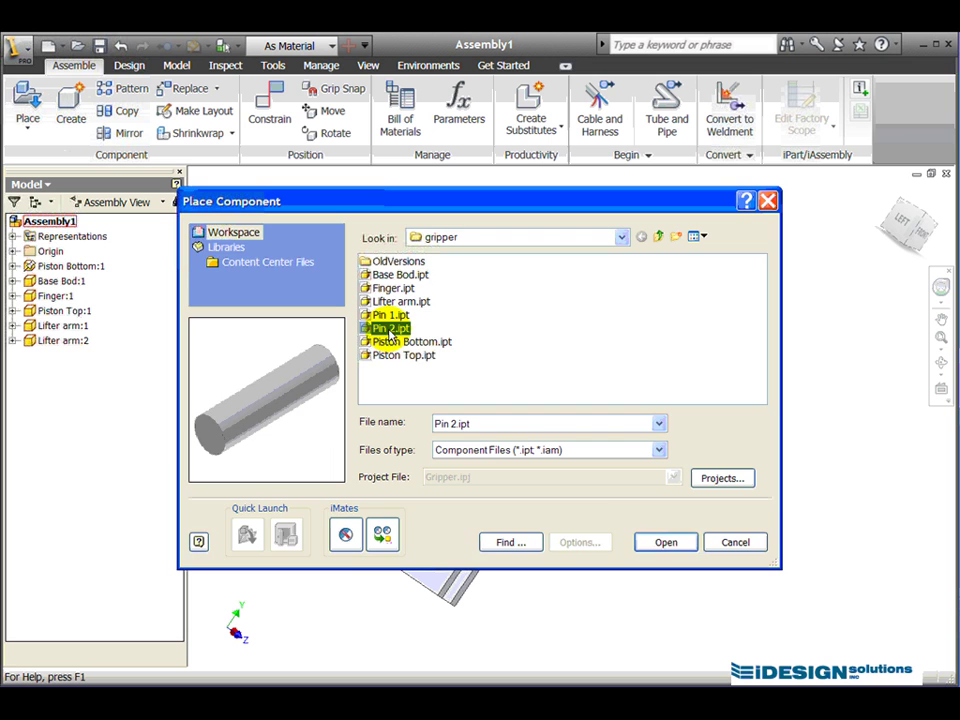
{"action": "left_click", "coordinate": [682, 546]}
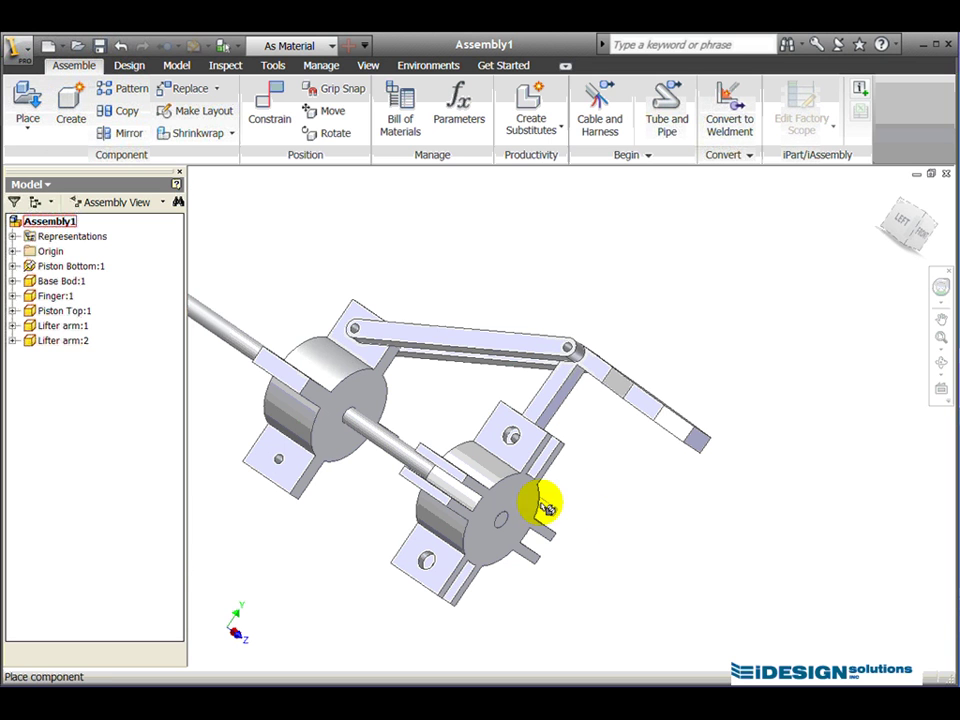
{"action": "left_click", "coordinate": [595, 470]}
{"action": "right_click", "coordinate": [645, 532]}
{"action": "left_click", "coordinate": [665, 541]}
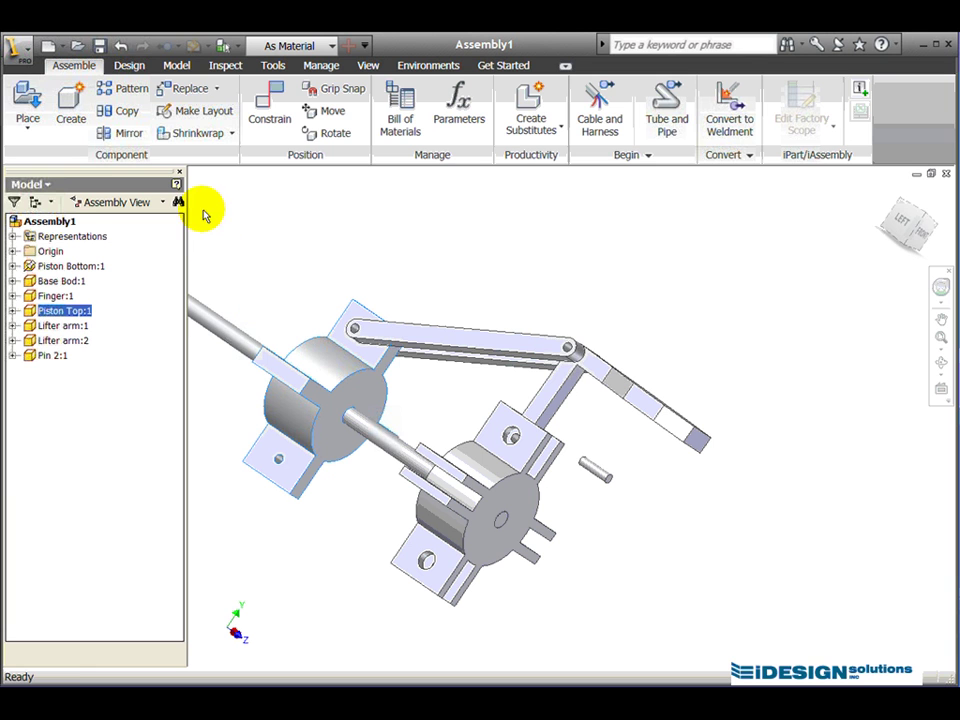
Mate the pin's axis to the axis of the piston bottom's upper lug hole at 0.000 in offset
{"action": "left_click", "coordinate": [266, 104]}
{"action": "scroll", "coordinate": [561, 482], "scroll_direction": "up", "scroll_amount": 5}
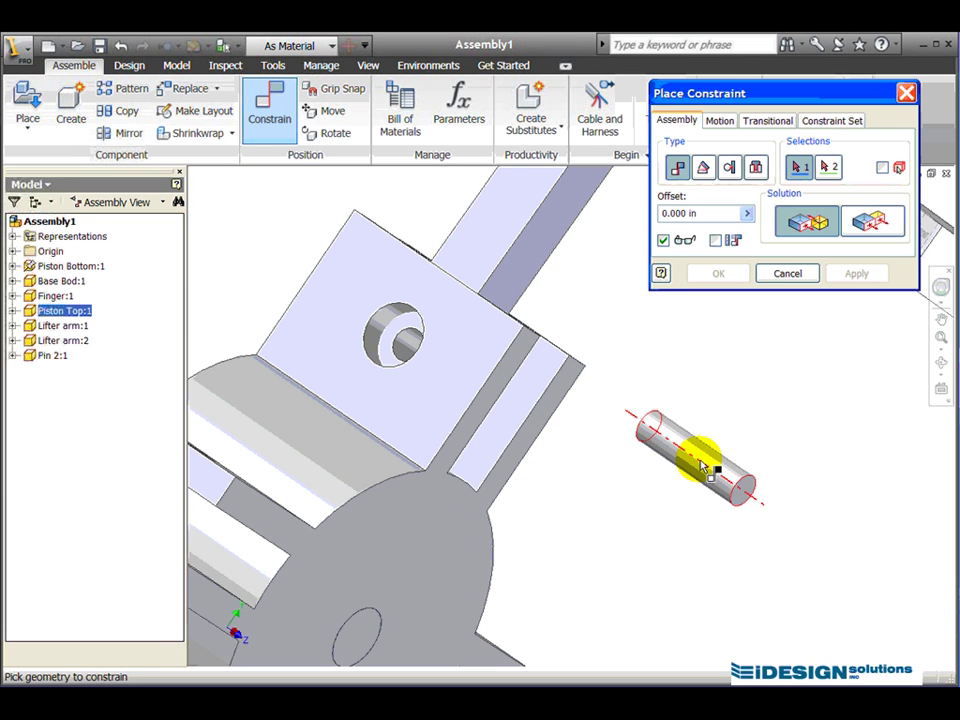
{"action": "left_click", "coordinate": [697, 465]}
{"action": "left_click", "coordinate": [385, 335]}
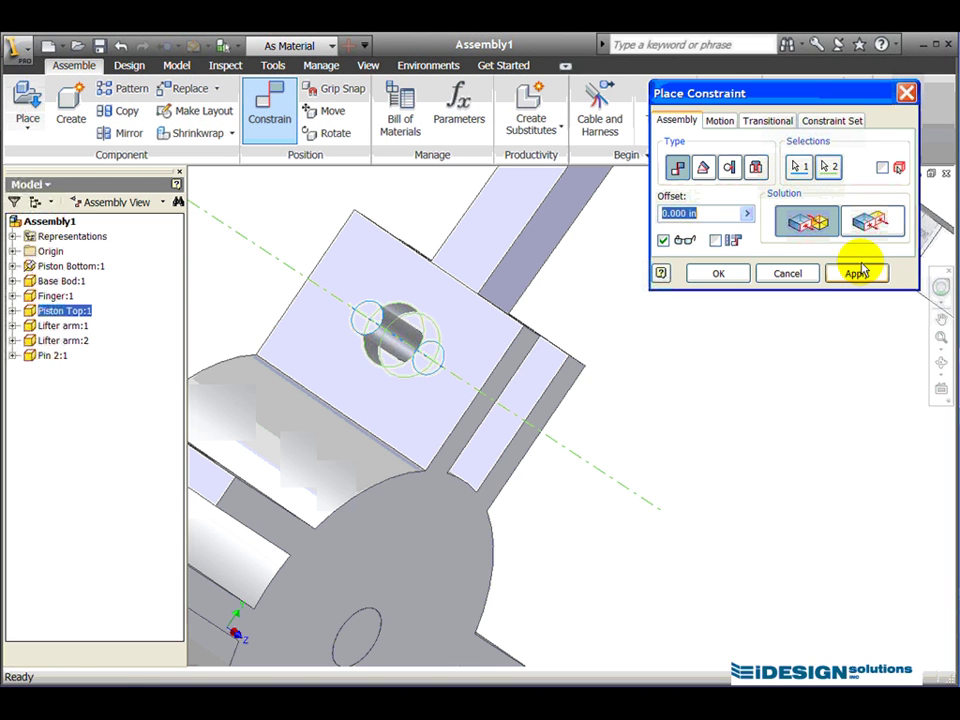
{"action": "left_click", "coordinate": [857, 272]}
Make the pin's end face flush with the outer face of the piston bottom's upper lug at 0.000 in offset
{"action": "left_click", "coordinate": [873, 224]}
{"action": "left_click", "coordinate": [369, 259]}
{"action": "left_click", "coordinate": [360, 322]}
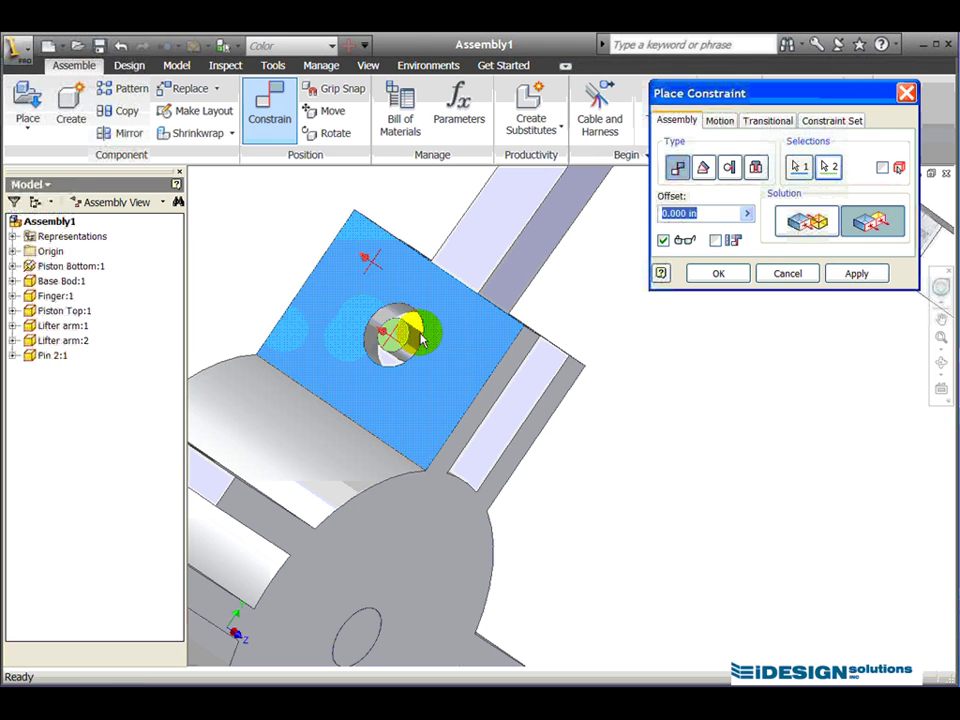
{"action": "left_click", "coordinate": [859, 273]}
{"action": "left_click", "coordinate": [791, 273]}
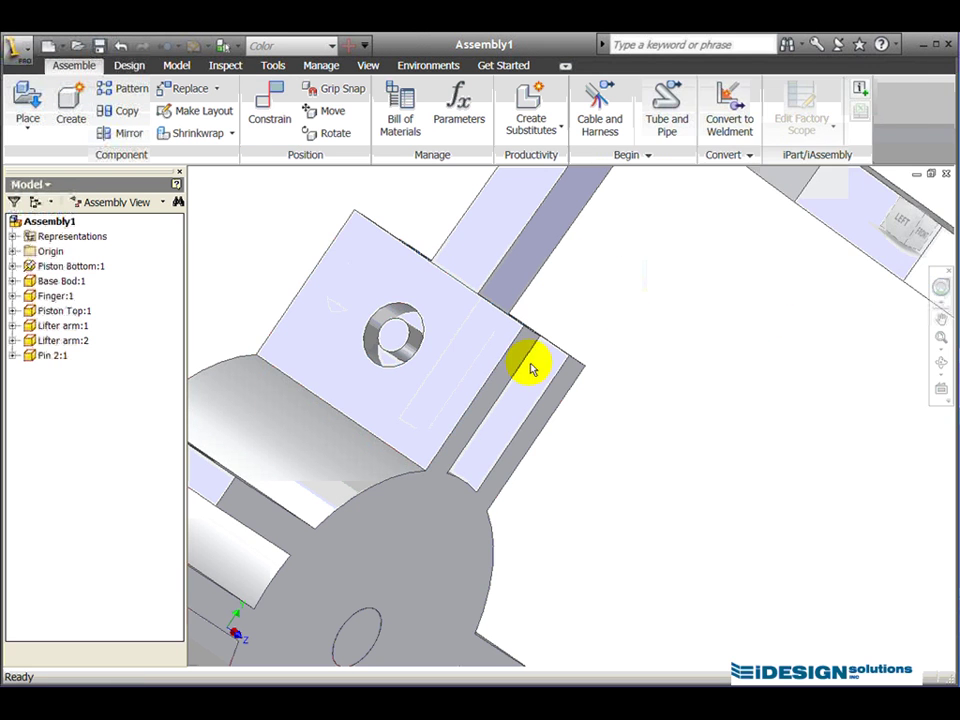
Start a component pattern and select both lifter arms, the finger and the pin as the components
{"action": "key", "text": "F6"}
{"action": "scroll", "coordinate": [473, 372], "scroll_direction": "down", "scroll_amount": 3}
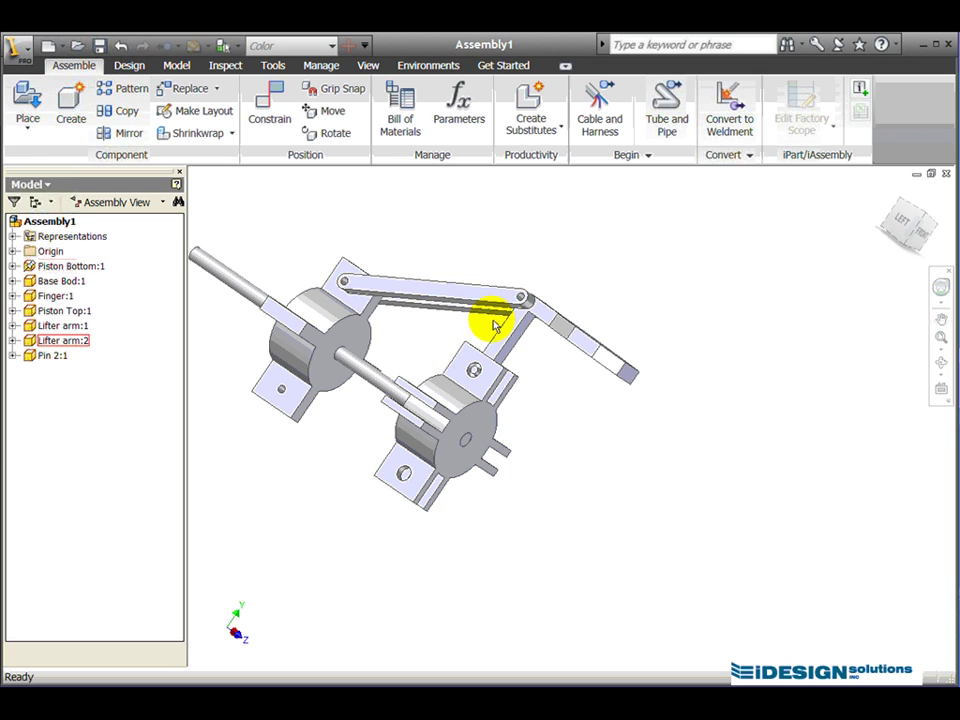
{"action": "key", "text": "F2"}
{"action": "left_click_drag", "start_coordinate": [461, 367], "coordinate": [513, 375]}
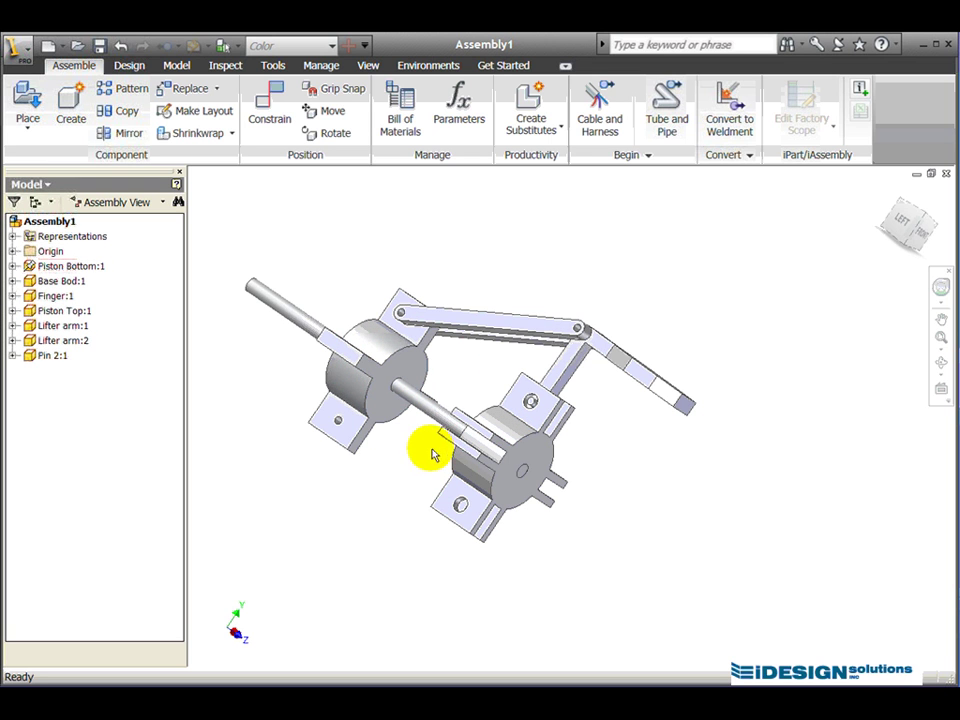
{"action": "left_click", "coordinate": [130, 93]}
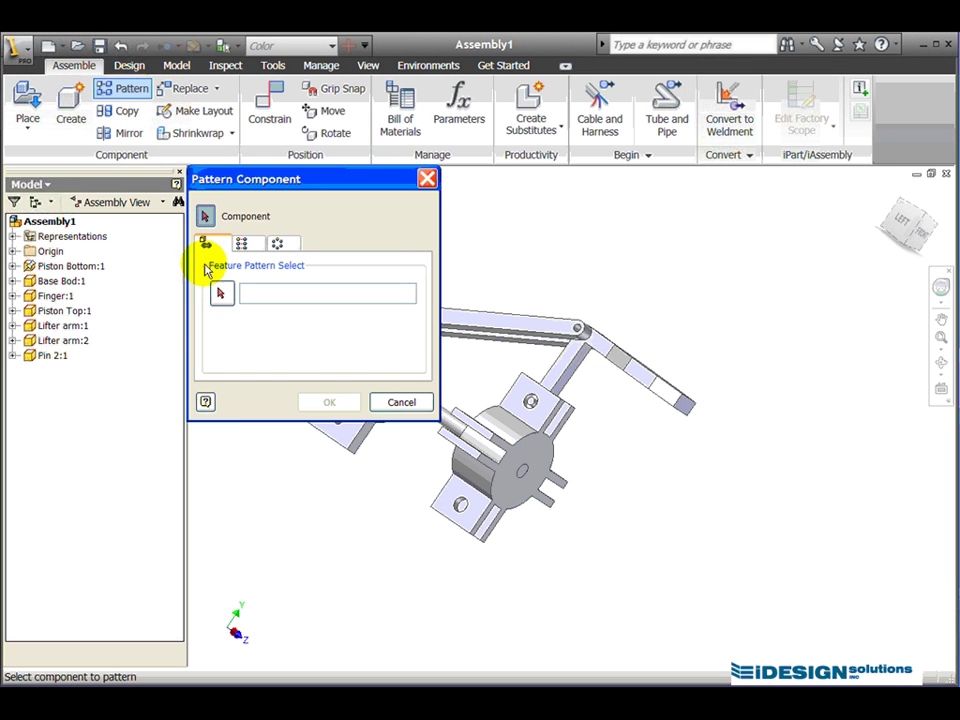
{"action": "left_click", "coordinate": [505, 332]}
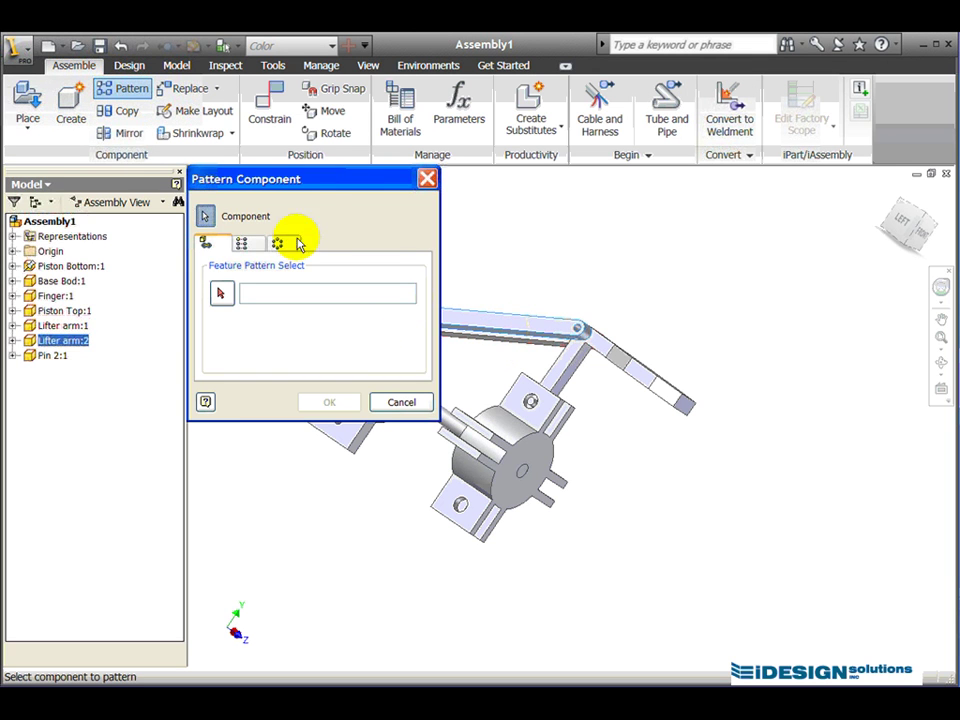
{"action": "left_click_drag", "start_coordinate": [343, 176], "coordinate": [217, 175]}
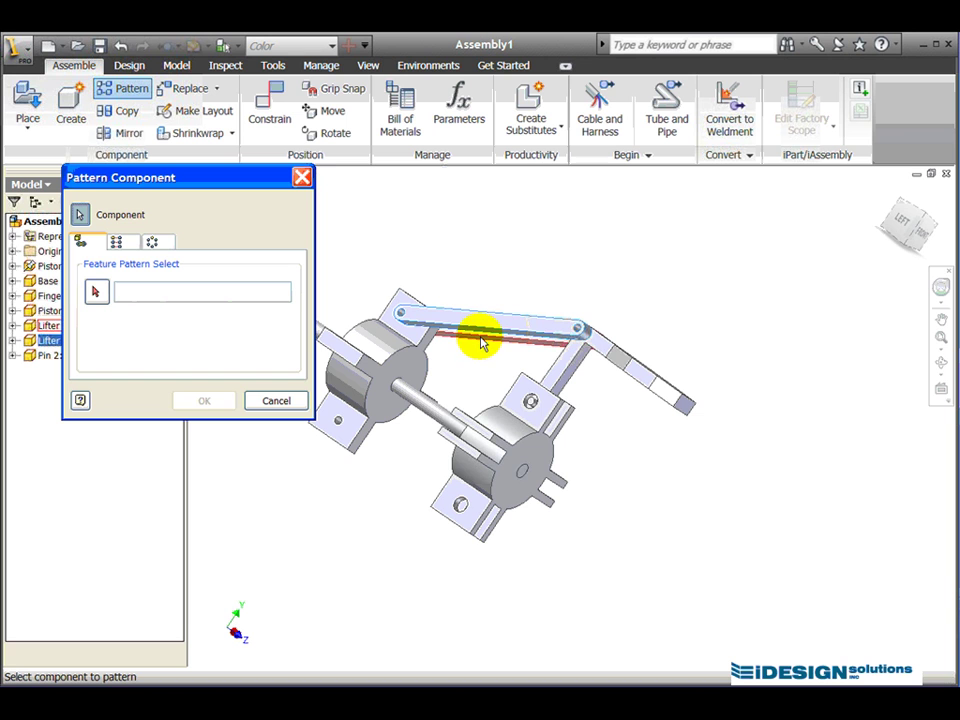
{"action": "left_click", "coordinate": [626, 372]}
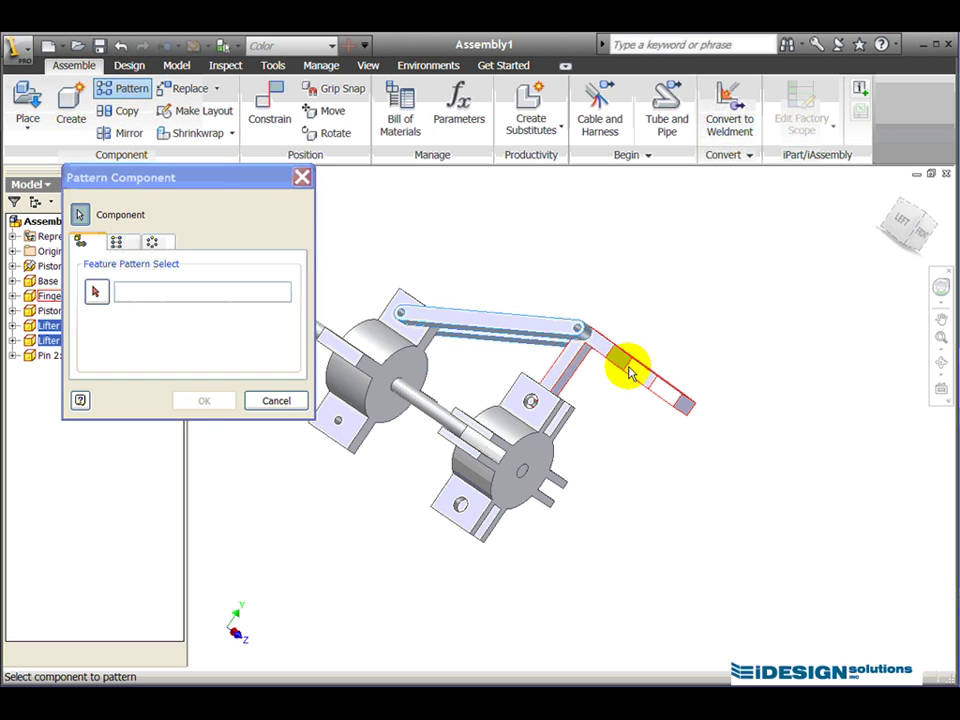
{"action": "left_click", "coordinate": [532, 404]}
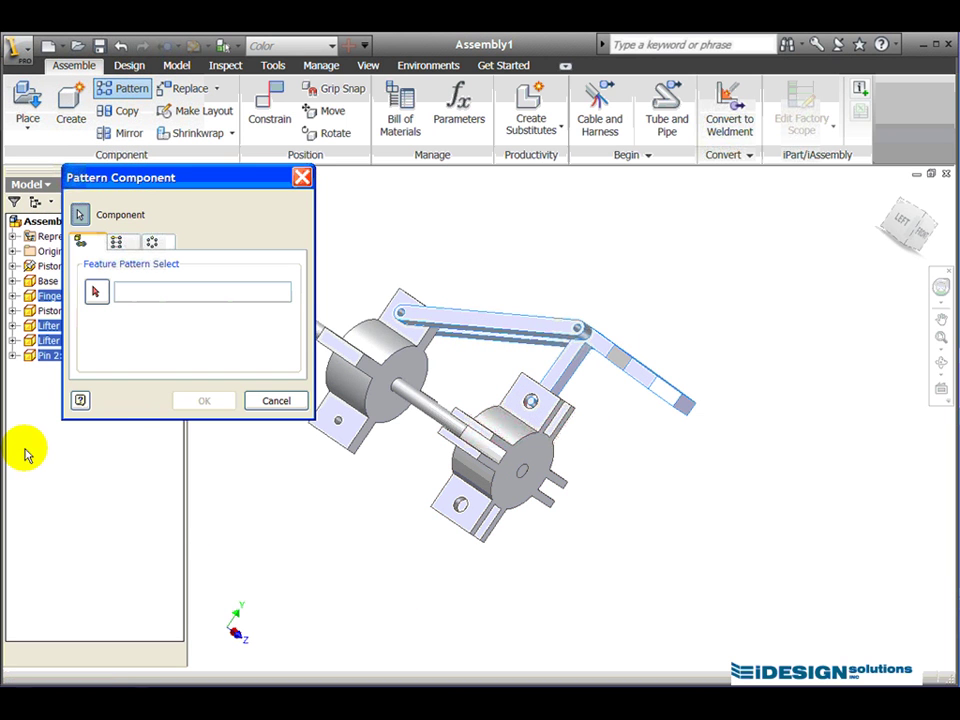
Pattern the selected linkage components circularly around the rod's axis with 4 instances at 90.00 deg
{"action": "left_click", "coordinate": [155, 243]}
{"action": "left_click_drag", "start_coordinate": [243, 187], "coordinate": [177, 168]}
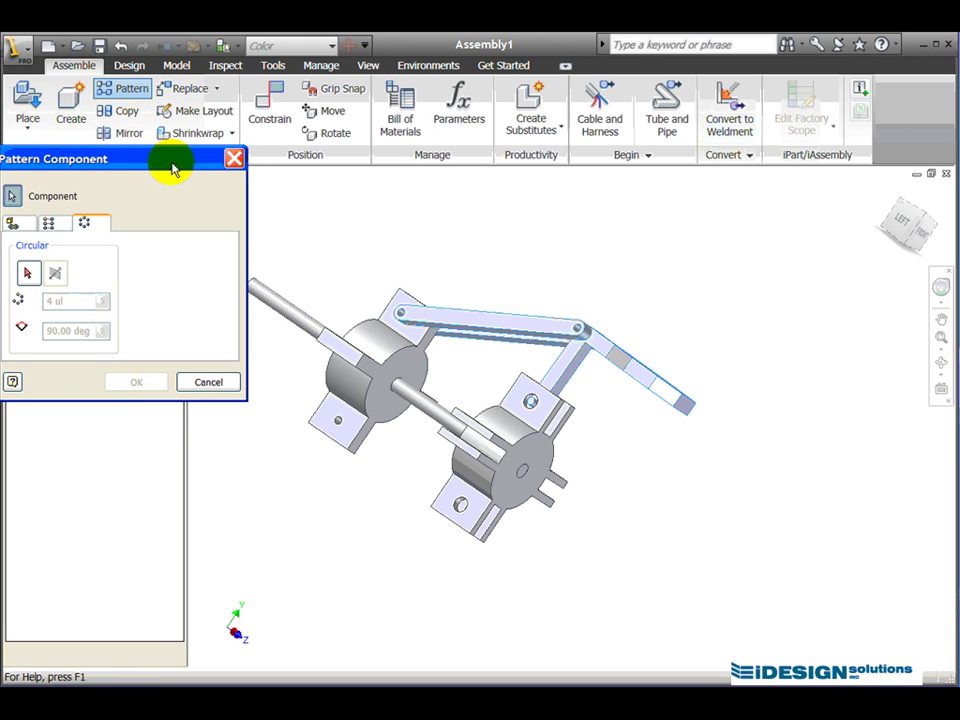
{"action": "left_click", "coordinate": [30, 274]}
{"action": "left_click", "coordinate": [292, 316]}
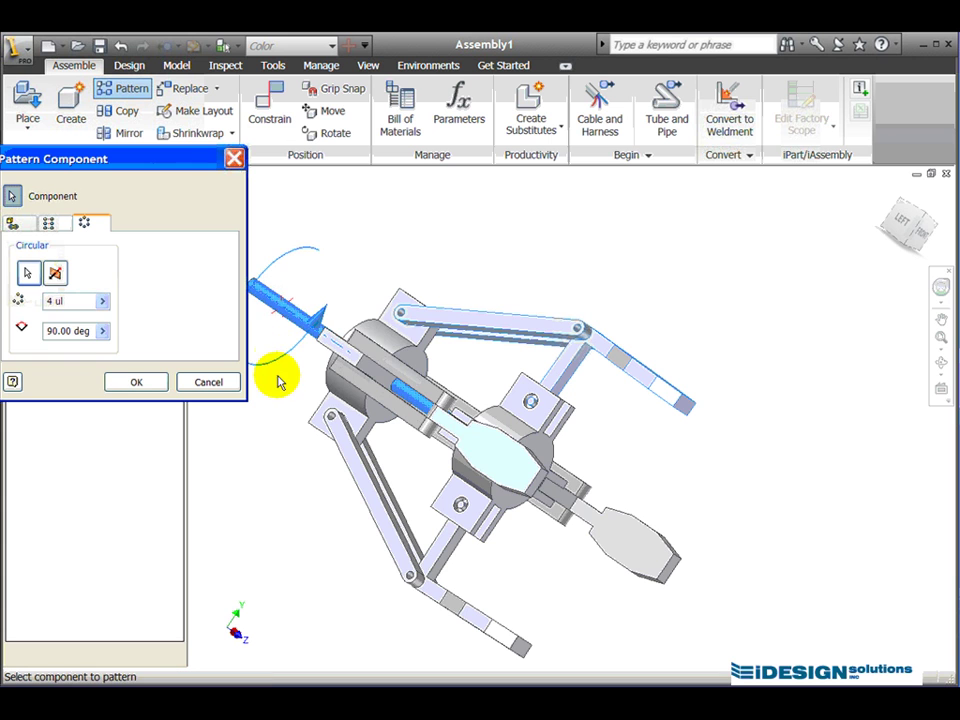
{"action": "left_click_drag", "start_coordinate": [174, 156], "coordinate": [223, 141]}
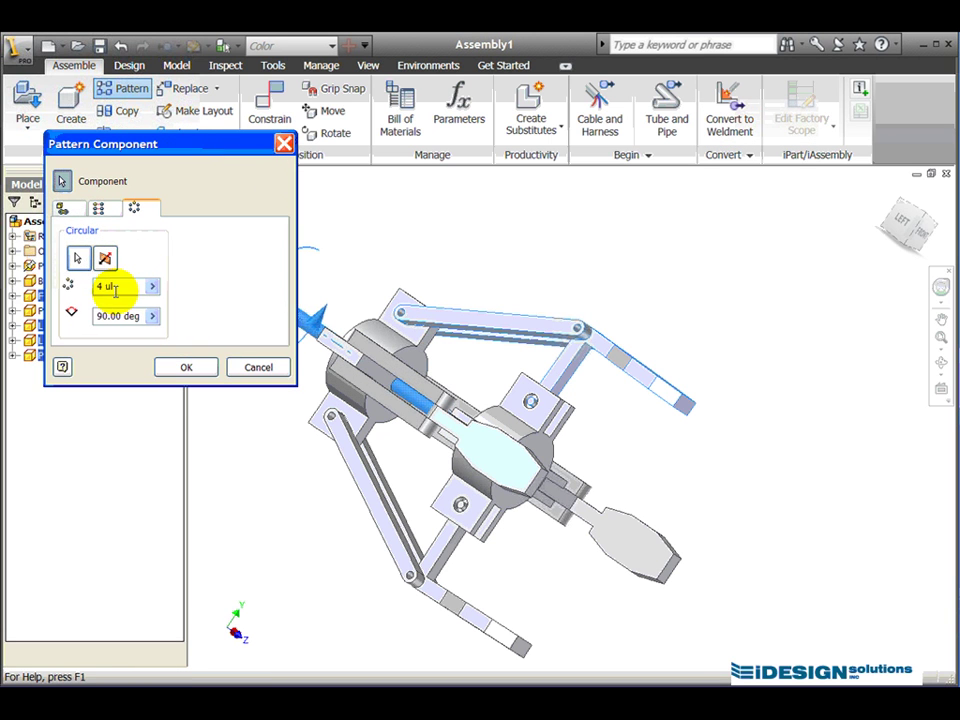
{"action": "left_click", "coordinate": [183, 368]}
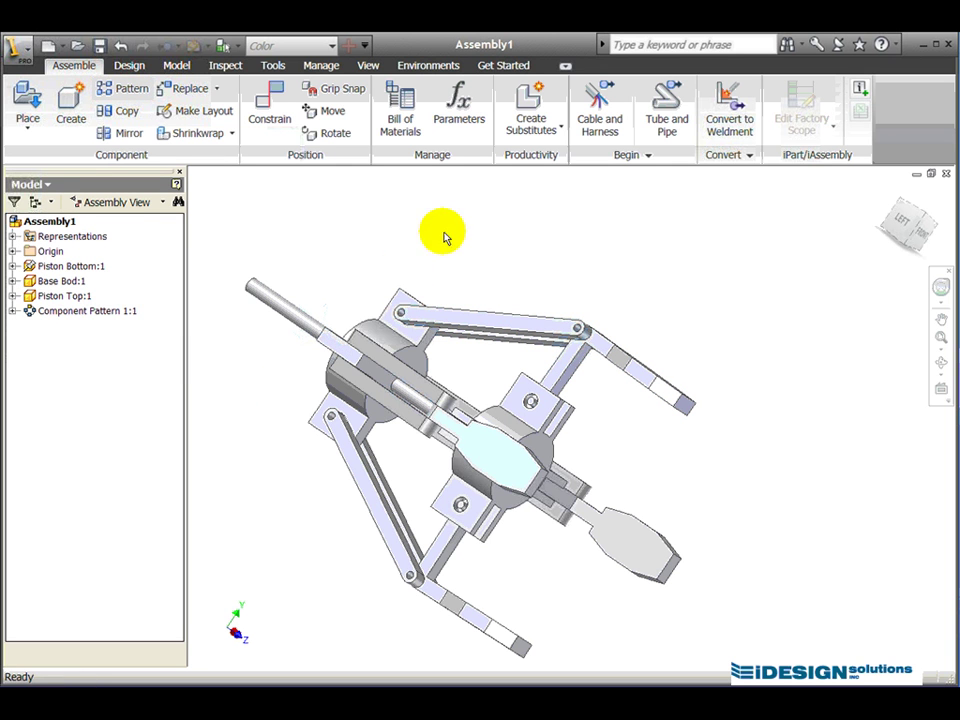
Slide the piston top along the rod to test the motion of the patterned finger linkages
{"action": "left_click", "coordinate": [941, 366]}
{"action": "left_click_drag", "start_coordinate": [658, 465], "coordinate": [598, 579]}
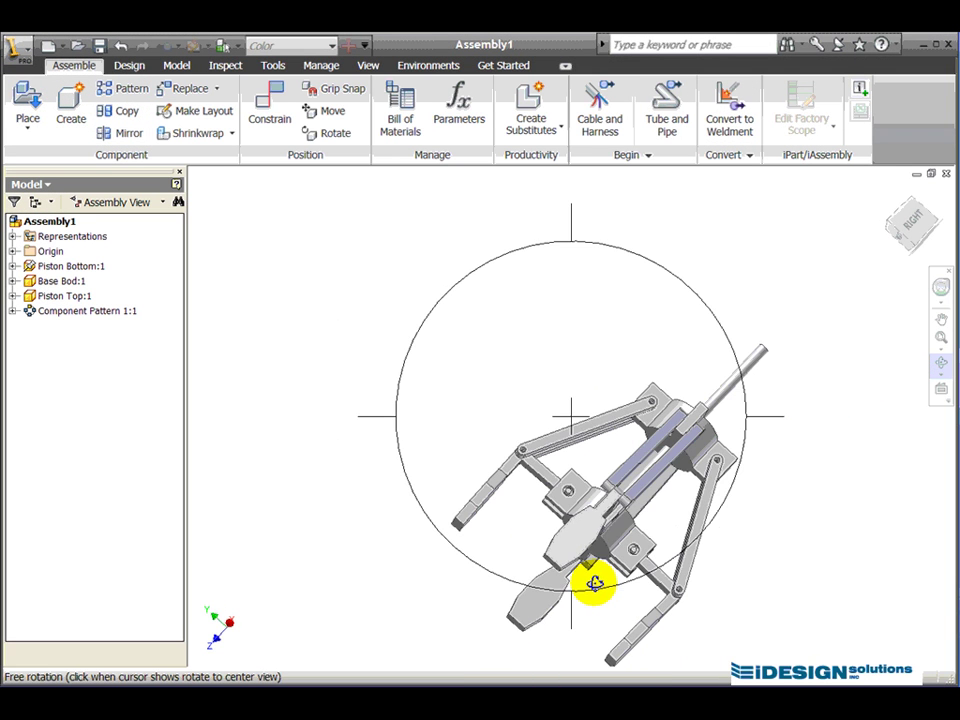
{"action": "left_click_drag", "start_coordinate": [604, 521], "coordinate": [615, 493]}
{"action": "right_click", "coordinate": [615, 493]}
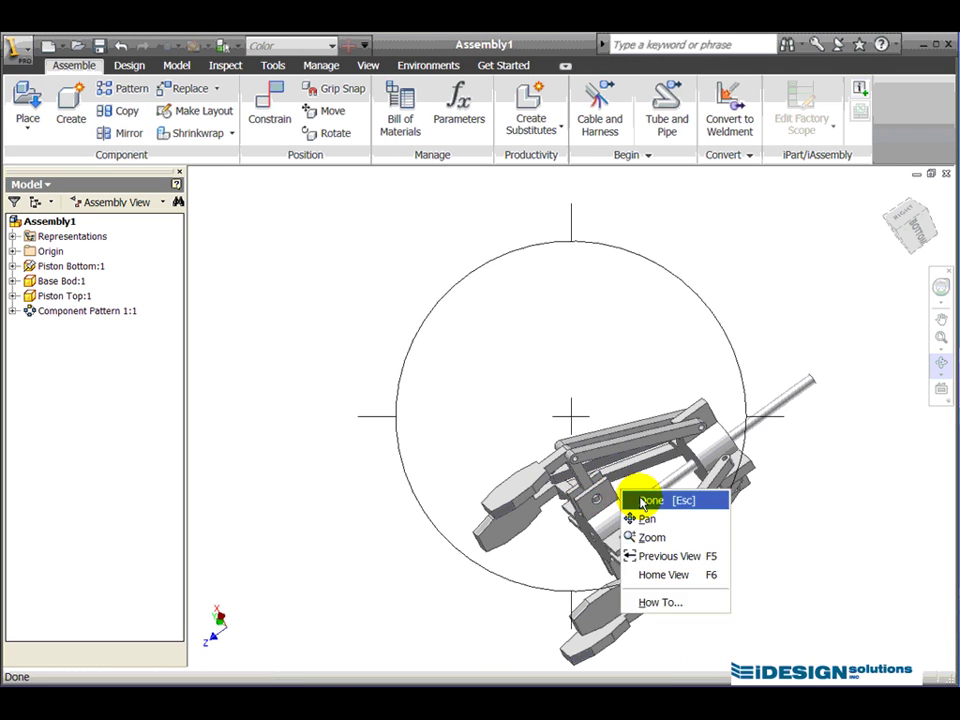
{"action": "left_click", "coordinate": [660, 499]}
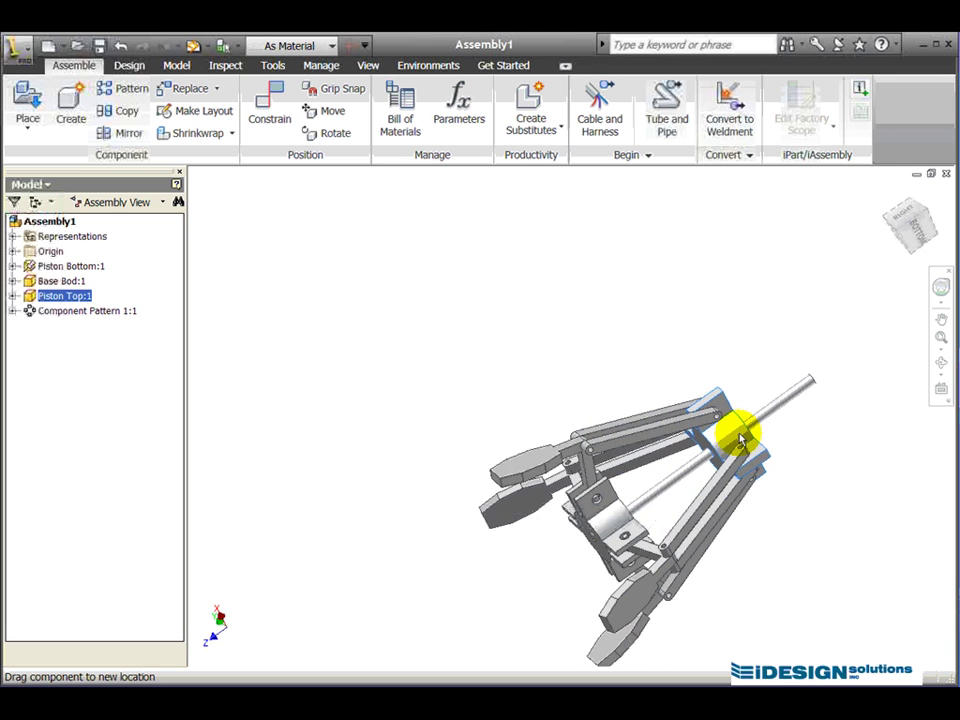